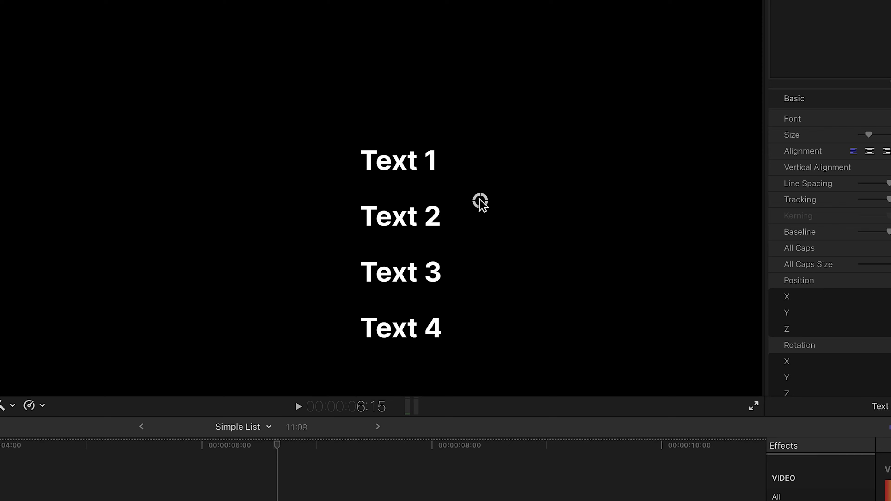
# Step: Add a second line reading TEXT beneath Text 2 and adjust the list spacing with the on-screen control
pyautogui.doubleClick(433, 216)
pyautogui.press('Return')
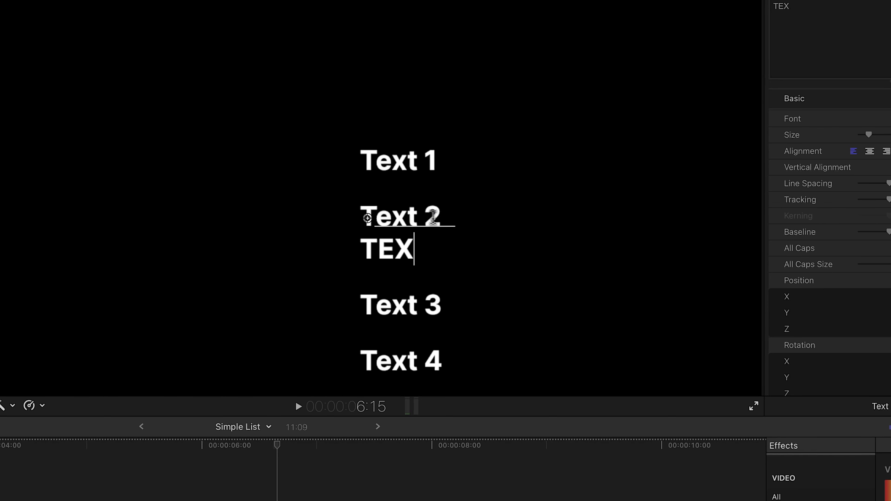
pyautogui.write('T')
pyautogui.press('Escape')
pyautogui.moveTo(482, 203)
pyautogui.mouseDown()
pyautogui.moveTo(481, 217)
pyautogui.moveTo(480, 192)
pyautogui.moveTo(481, 203)
pyautogui.mouseUp()
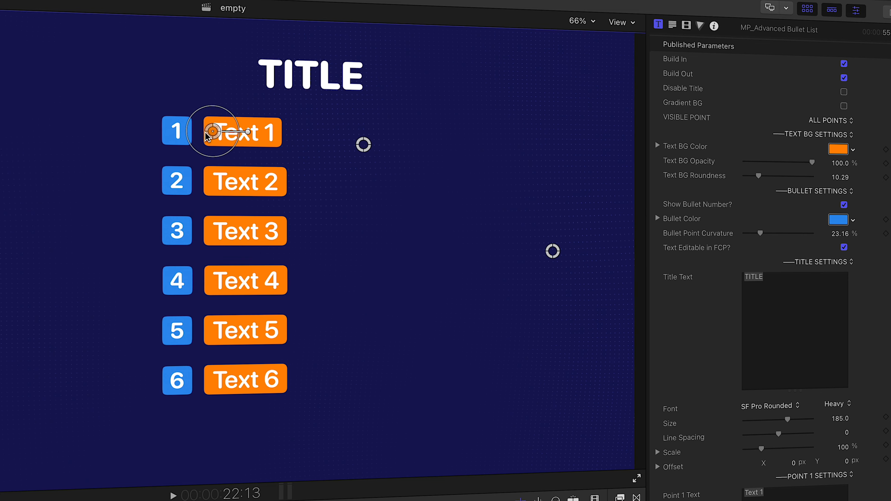
# Step: Reposition the bullet list with its on-screen control and set the visible points to 5-POINT LIST
pyautogui.moveTo(204, 132); pyautogui.dragTo(259, 137)
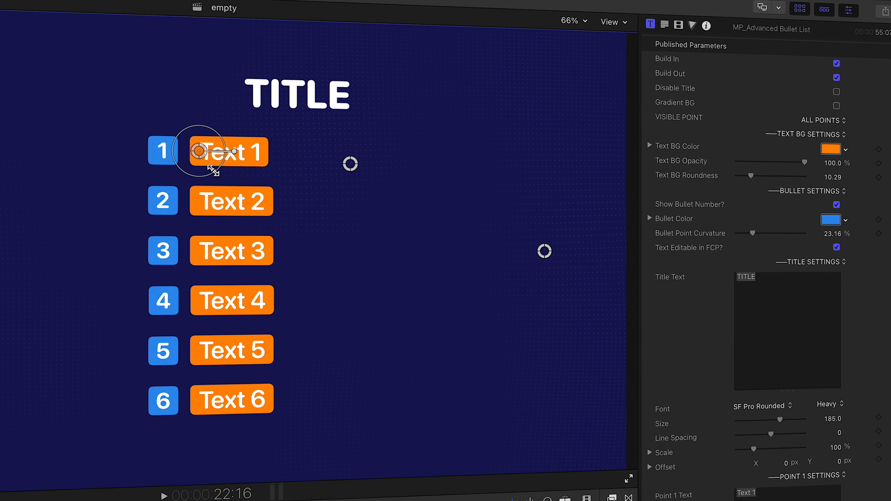
pyautogui.moveTo(213, 172); pyautogui.dragTo(211, 177)
pyautogui.click(817, 120)
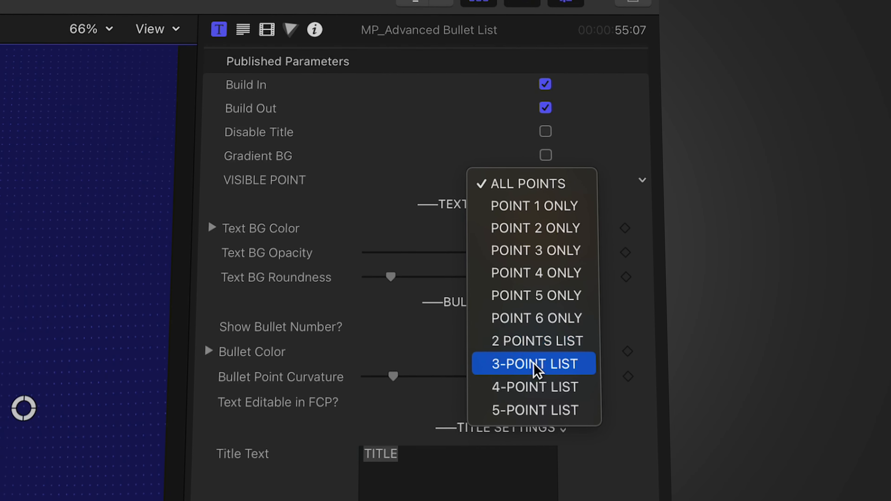
pyautogui.click(536, 436)
# Step: Toggle the bullet numbers off and on and adjust the text background roundness of the bullet list
pyautogui.click(773, 198)
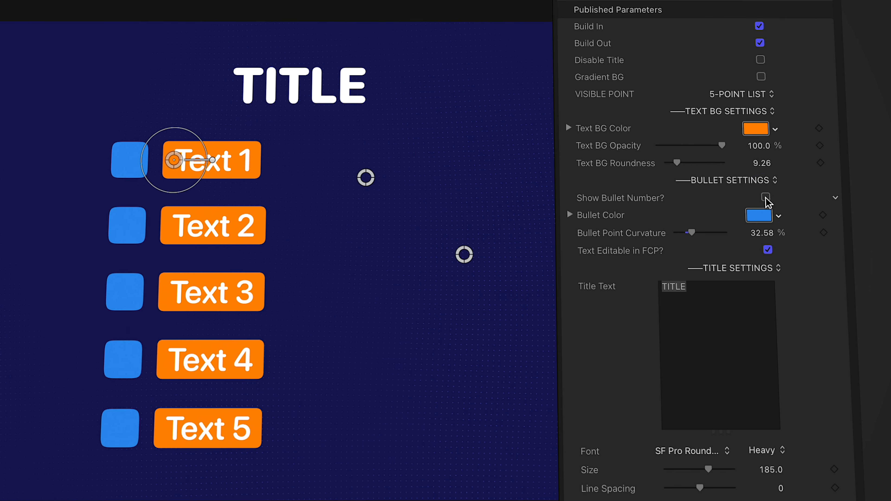
pyautogui.click(773, 198)
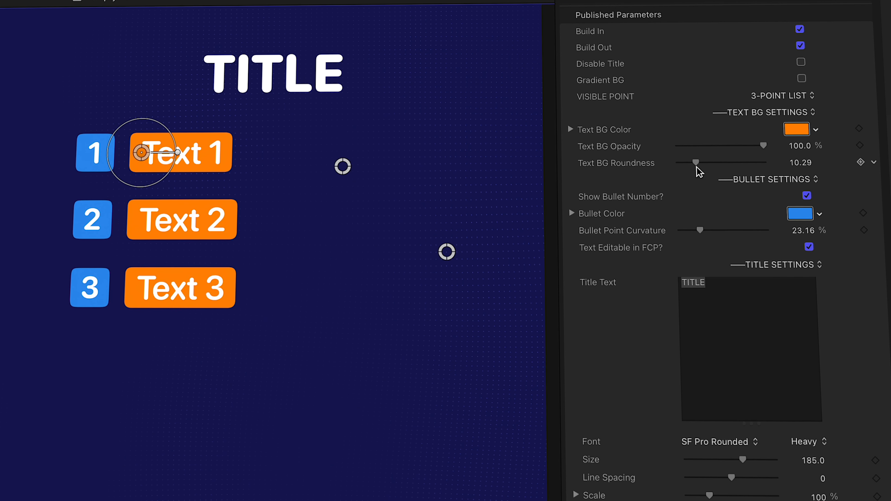
pyautogui.moveTo(675, 163); pyautogui.dragTo(730, 193)
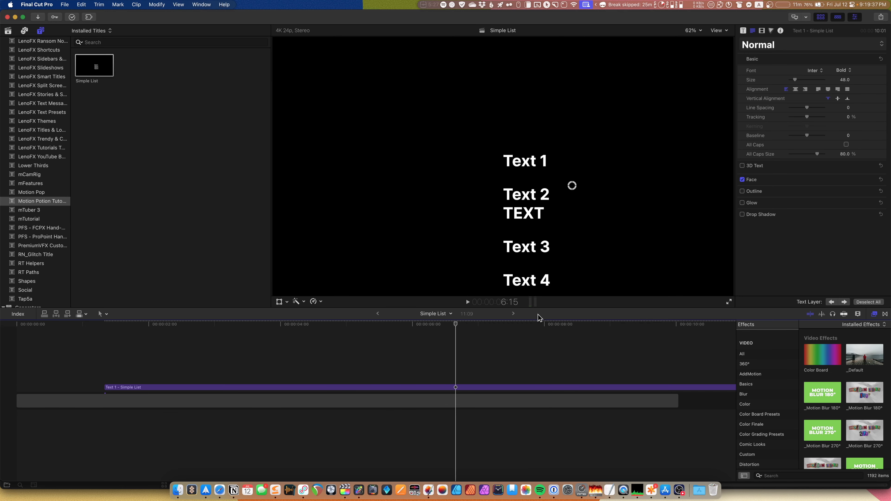
# Step: Switch to Motion and start a new project from the Project Browser
pyautogui.click(359, 490)
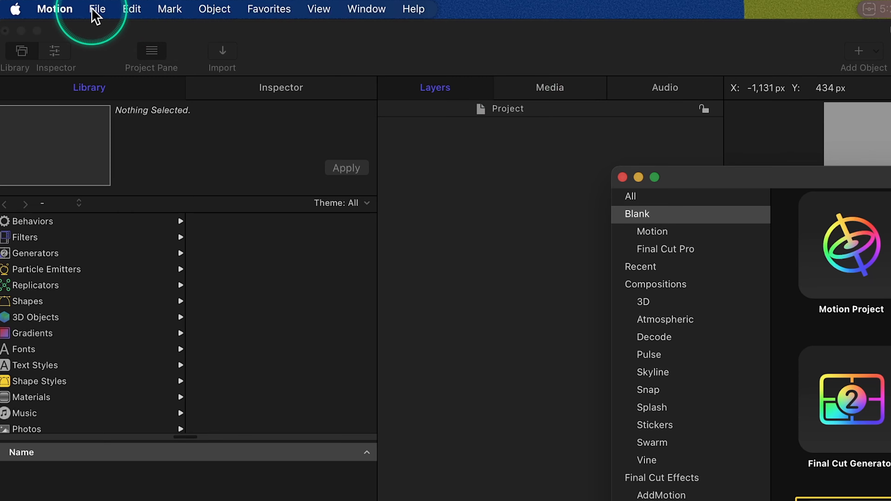
pyautogui.click(96, 10)
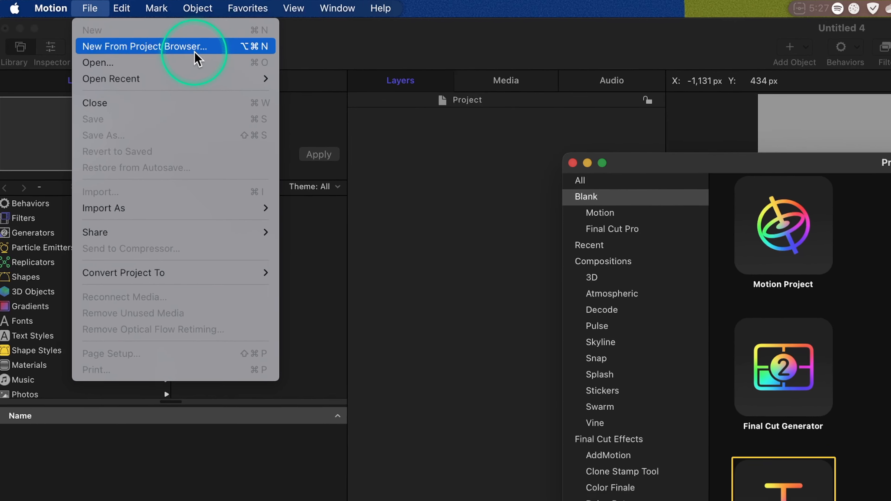
pyautogui.click(211, 56)
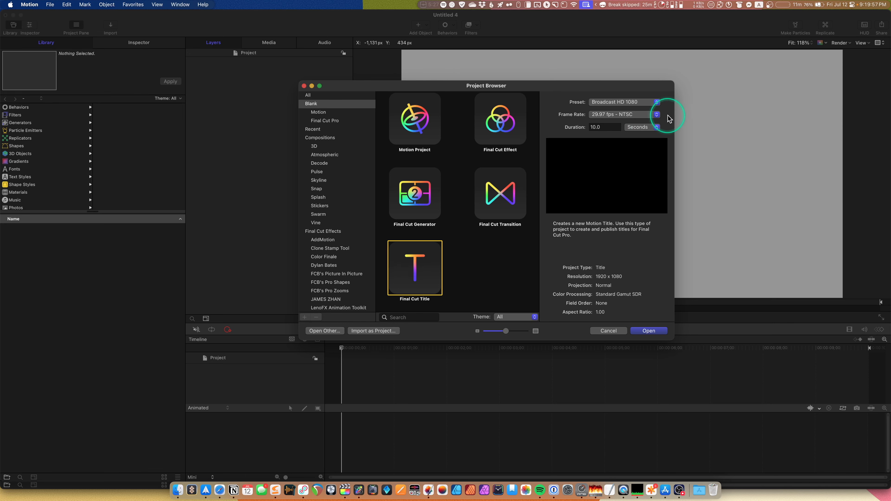
# Step: Create a Final Cut Title project with the Broadcast HD 1080 preset and delete its default group
pyautogui.click(628, 105)
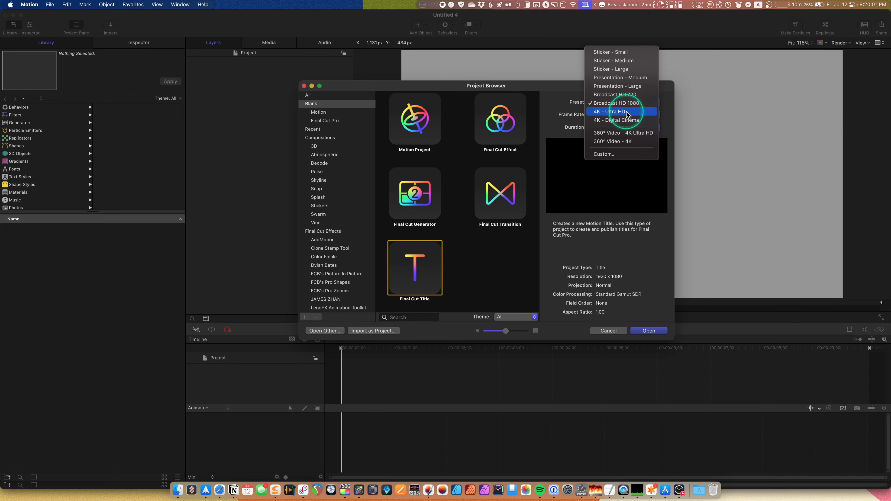
pyautogui.click(549, 98)
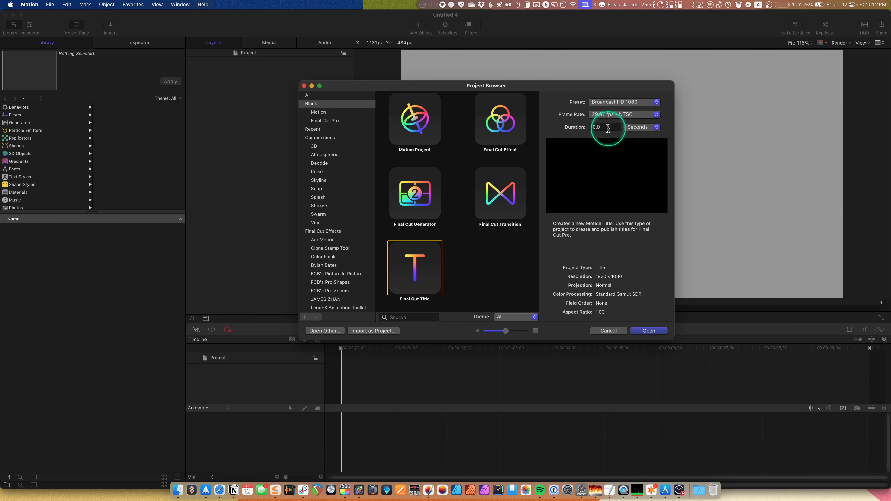
pyautogui.click(648, 332)
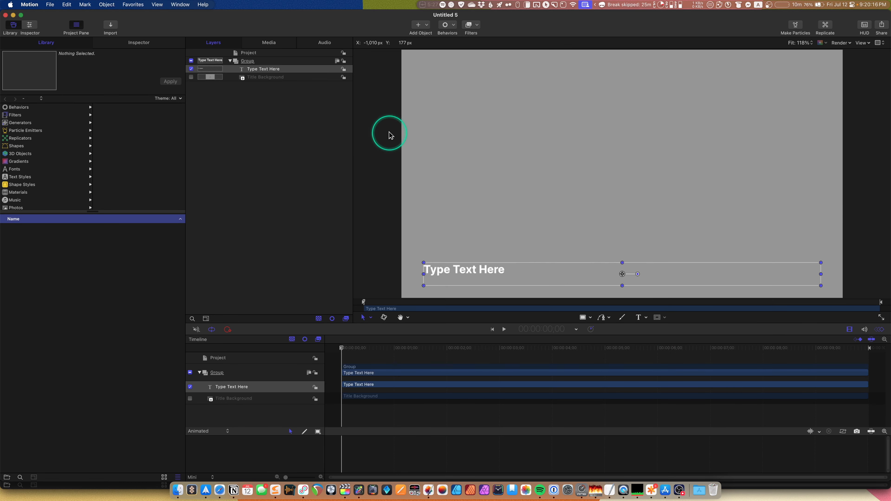
pyautogui.click(281, 62)
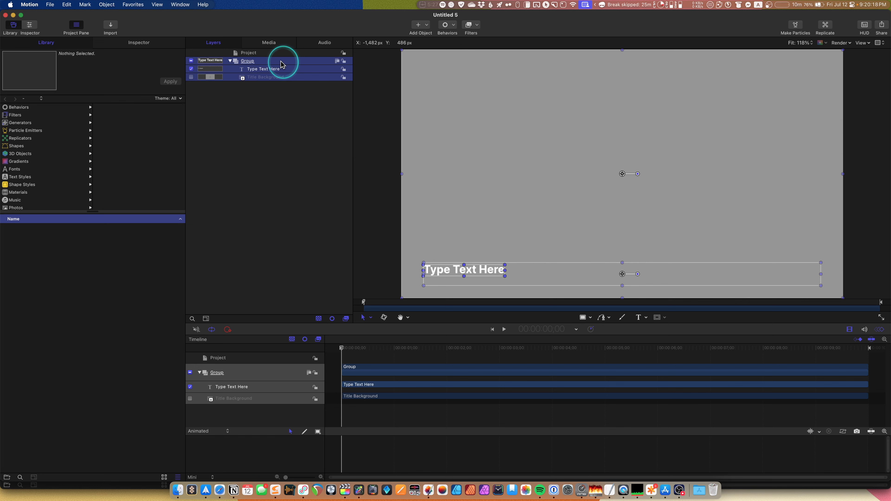
pyautogui.press('Delete')
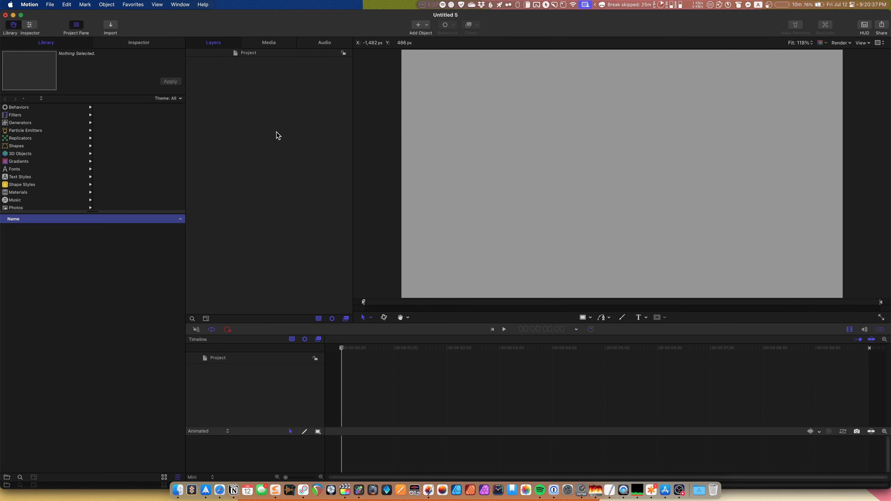
# Step: Switch to Final Cut Pro, tighten the Simple List spacing with its on-screen control, and return to Motion
pyautogui.press('super+Tab')
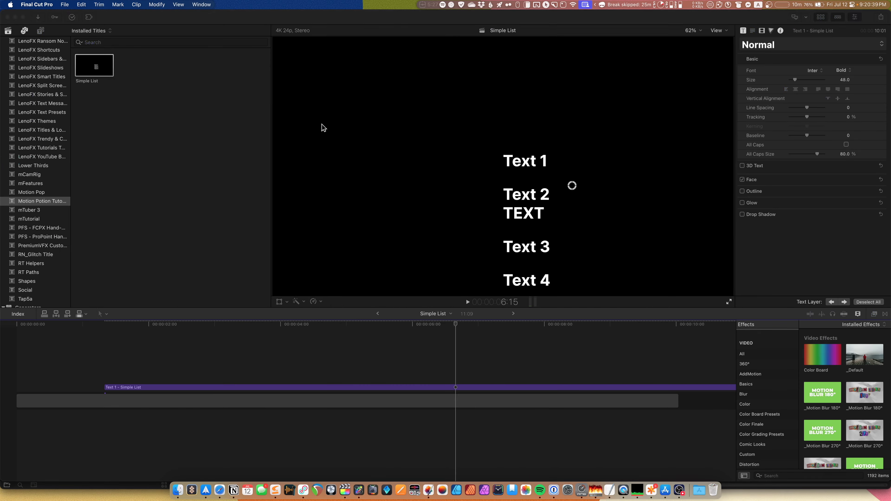
pyautogui.moveTo(573, 186); pyautogui.dragTo(575, 184)
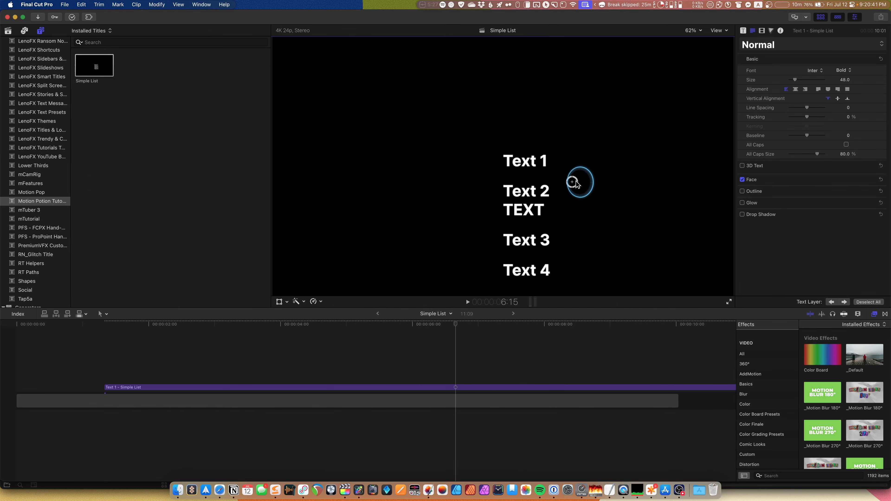
pyautogui.press('super+Tab')
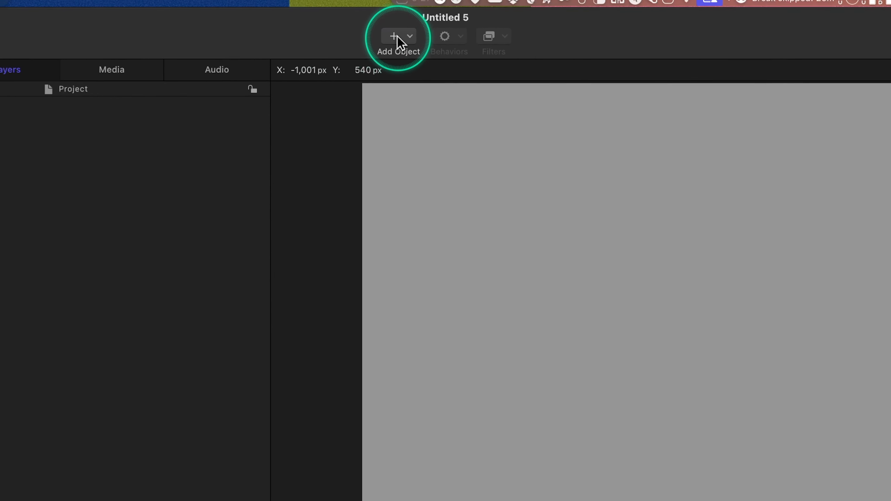
# Step: Add a Color Solid generator to the project and hide its layer
pyautogui.click(413, 26)
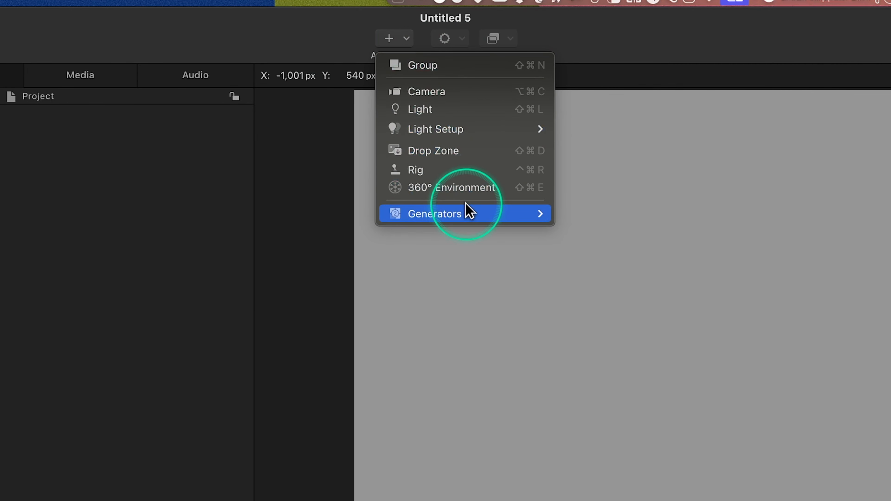
pyautogui.moveTo(478, 214)
pyautogui.moveTo(653, 213)
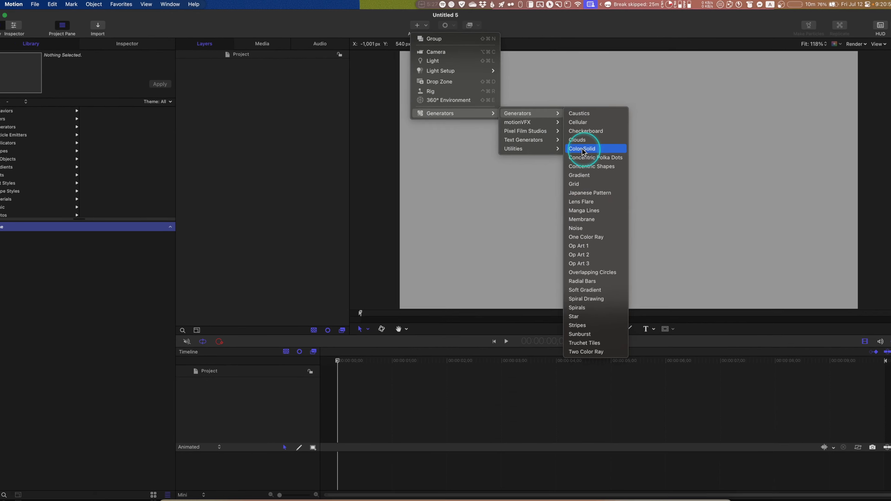
pyautogui.click(683, 249)
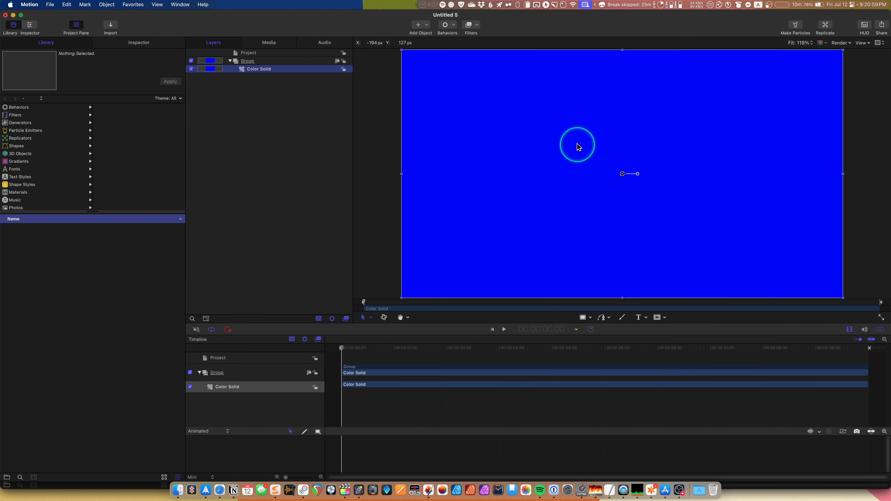
pyautogui.click(191, 69)
# Step: Apply the Poke distortion filter to the Color Solid and try its center control on the canvas
pyautogui.click(258, 70)
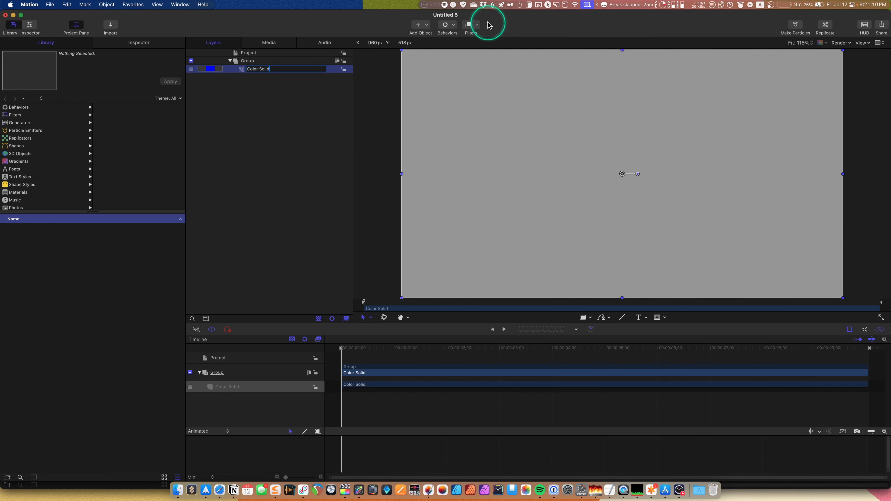
pyautogui.click(477, 25)
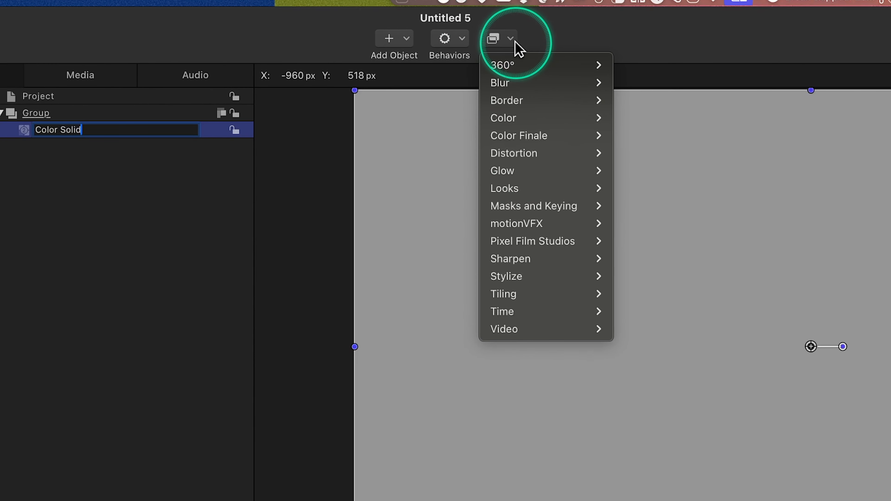
pyautogui.moveTo(515, 136)
pyautogui.moveTo(517, 155)
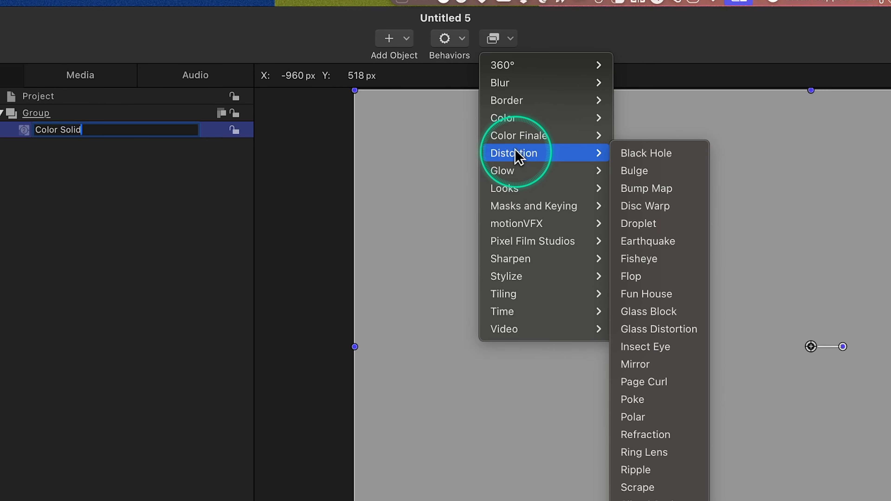
pyautogui.click(628, 396)
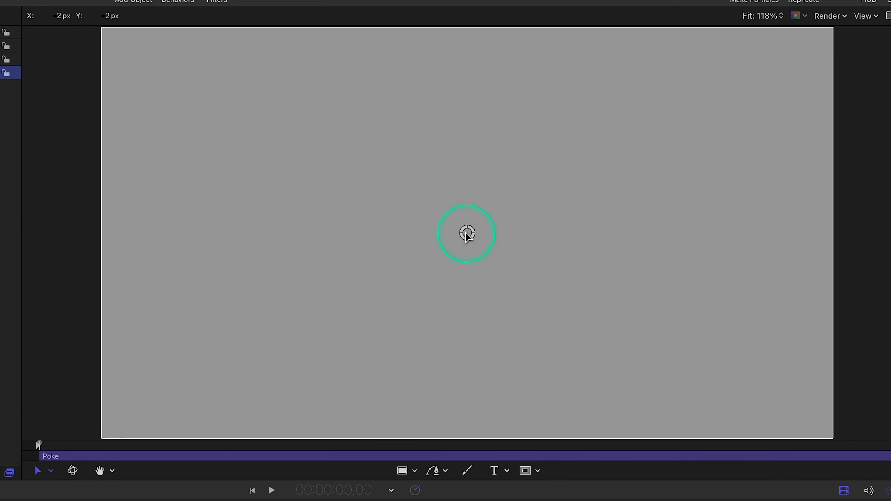
pyautogui.moveTo(467, 233)
pyautogui.mouseDown()
pyautogui.moveTo(497, 234)
pyautogui.moveTo(457, 292)
pyautogui.moveTo(484, 244)
pyautogui.moveTo(462, 234)
pyautogui.mouseUp()
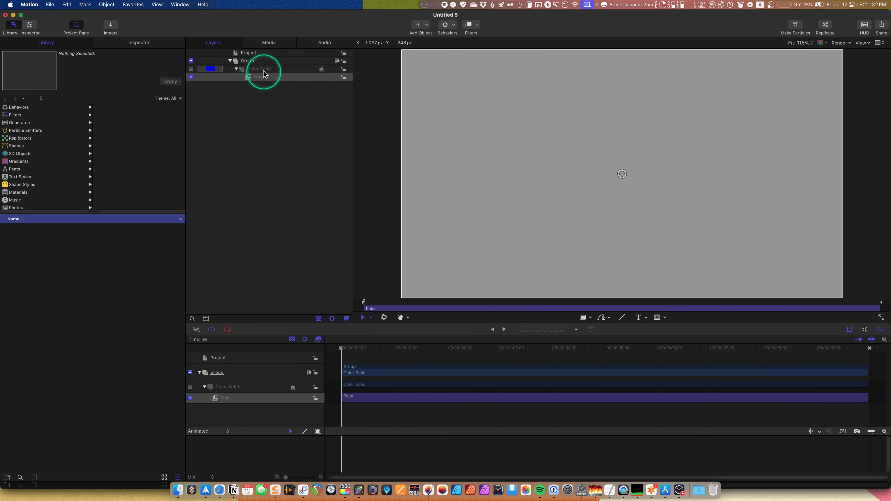
# Step: Rename the Poke filter under the Color Solid as PokeOSC
pyautogui.click(246, 69)
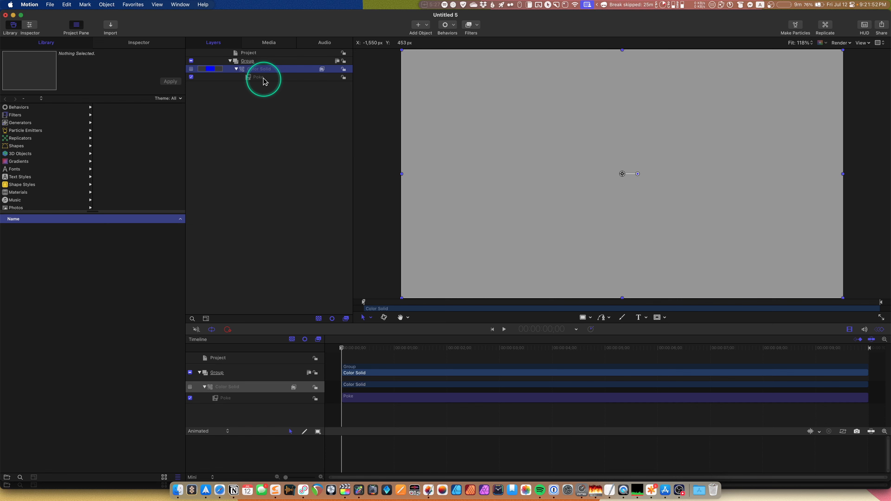
pyautogui.doubleClick(260, 78)
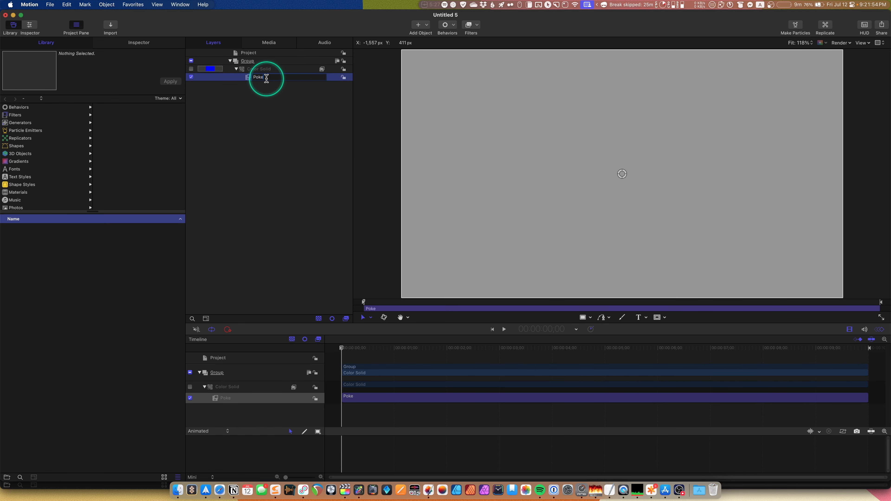
pyautogui.write('OSC')
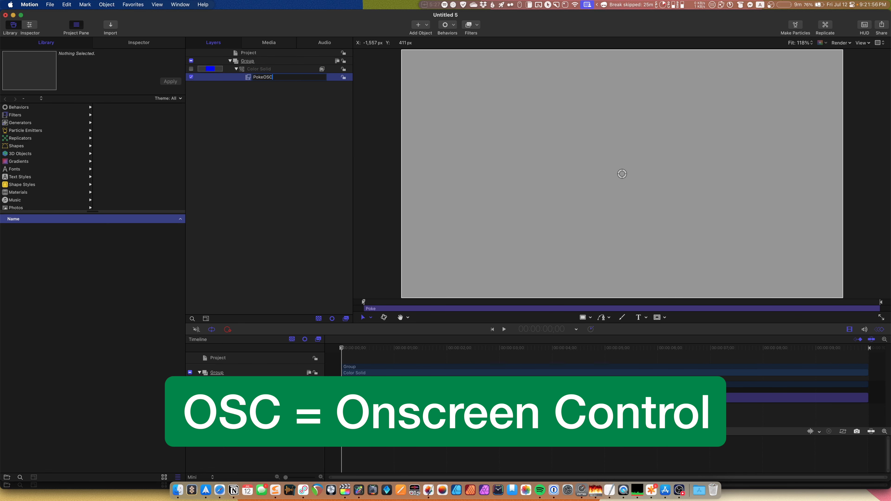
pyautogui.click(270, 105)
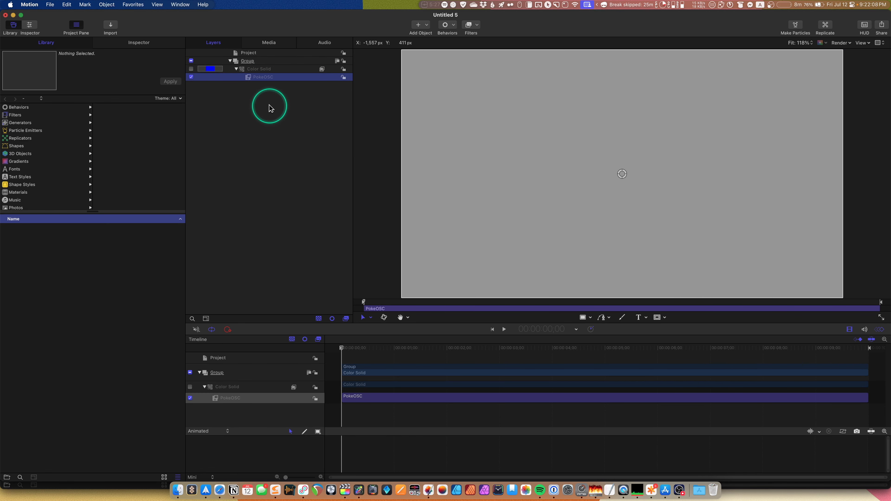
# Step: Create a new group above the existing group in the layers list
pyautogui.rightClick(260, 109)
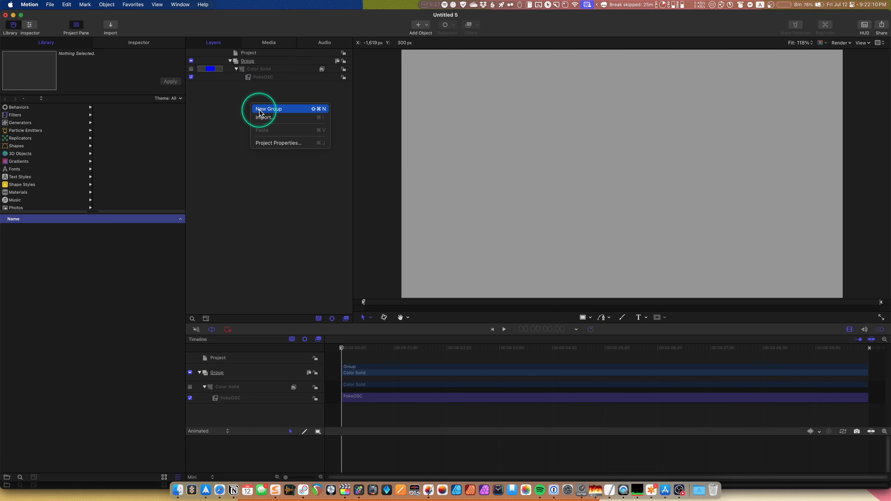
pyautogui.click(268, 109)
pyautogui.click(280, 64)
# Step: Add a text object reading TEXT on the canvas inside the new group using the Text tool
pyautogui.click(641, 261)
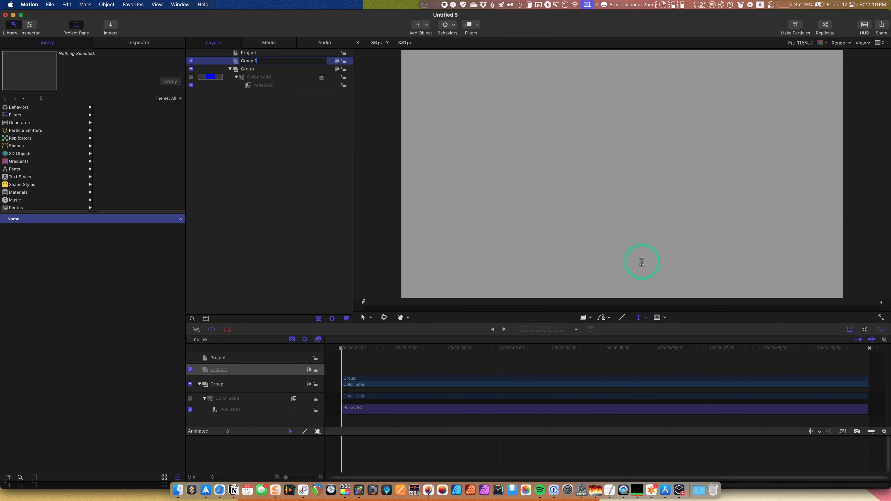
pyautogui.click(639, 318)
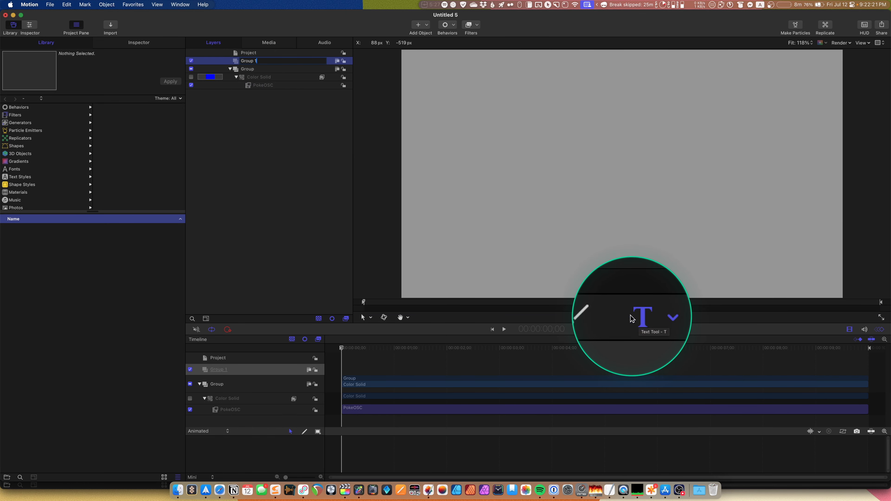
pyautogui.click(590, 163)
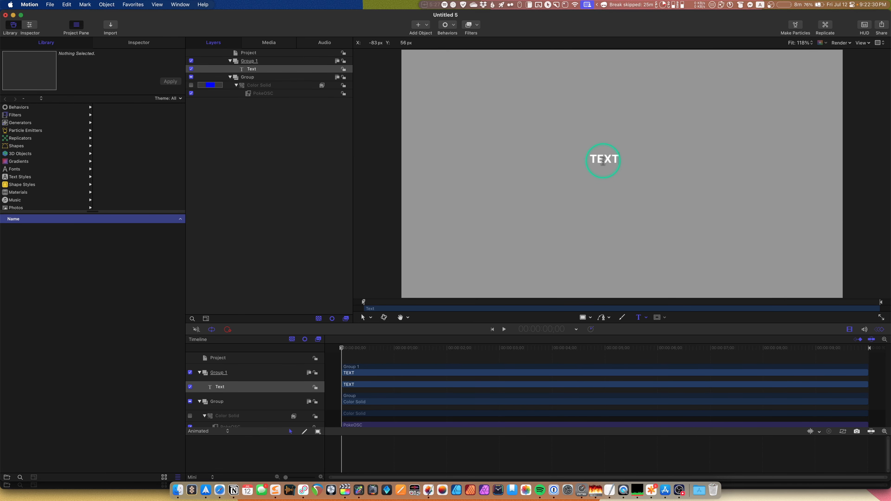
pyautogui.click(269, 69)
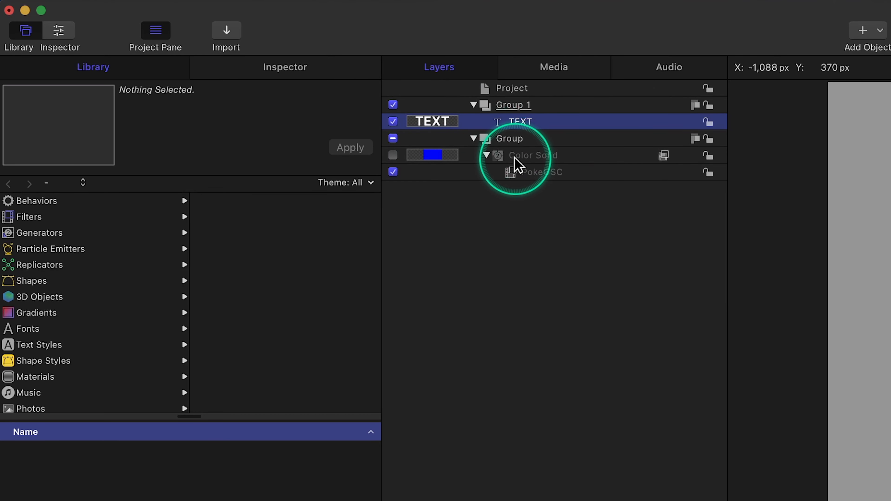
# Step: Reset the Position parameter of the TEXT object in Group 1
pyautogui.click(526, 159)
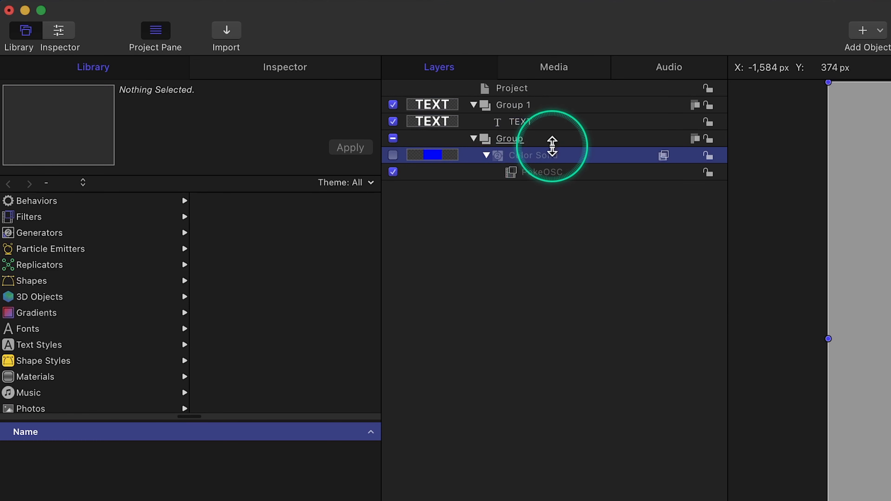
pyautogui.click(543, 119)
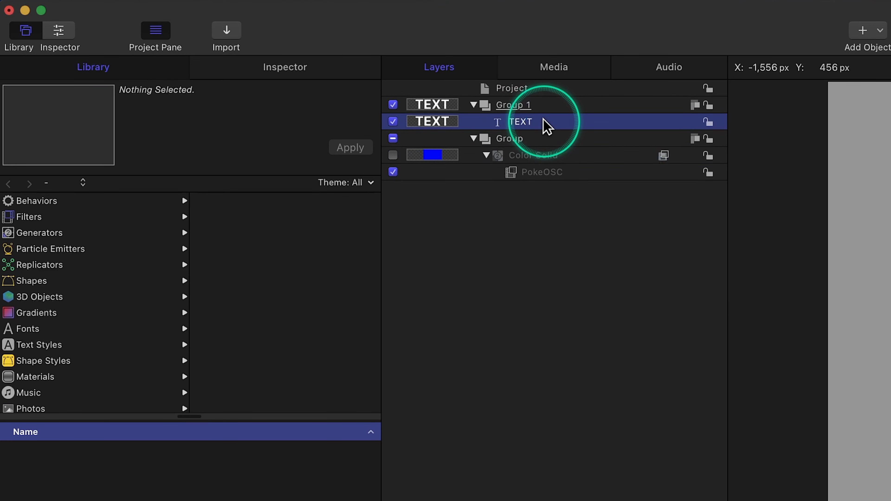
pyautogui.click(277, 66)
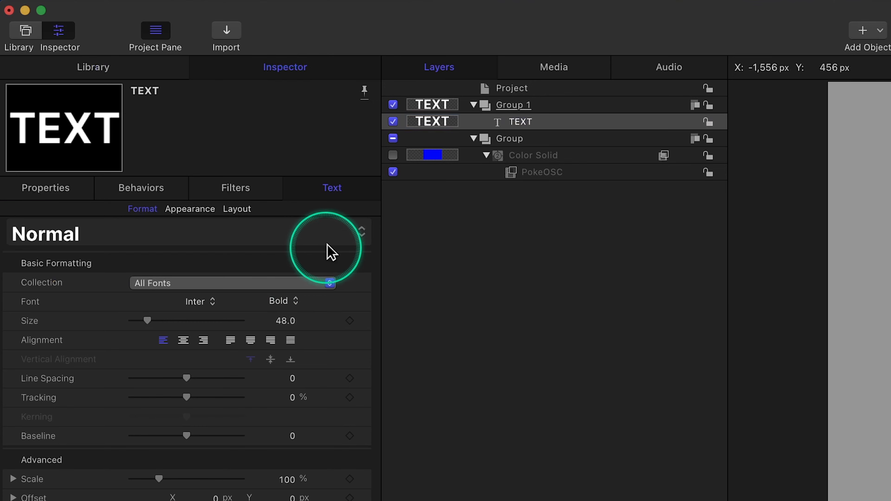
pyautogui.click(48, 190)
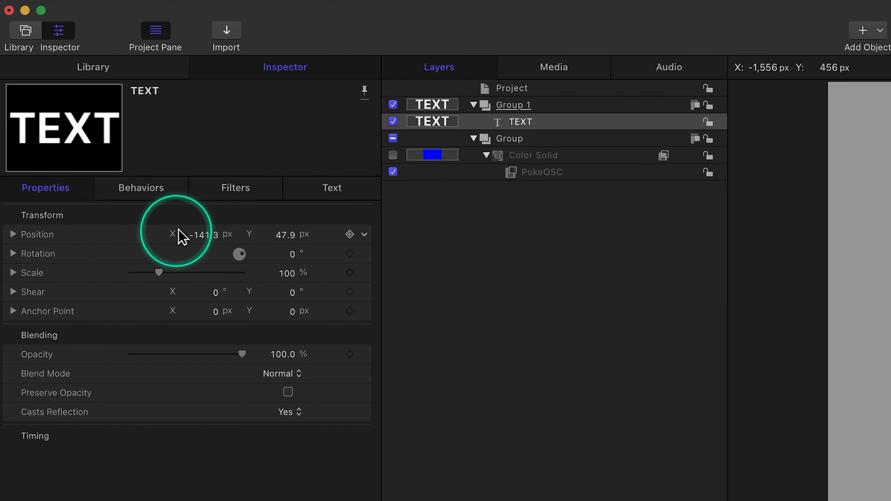
pyautogui.rightClick(361, 229)
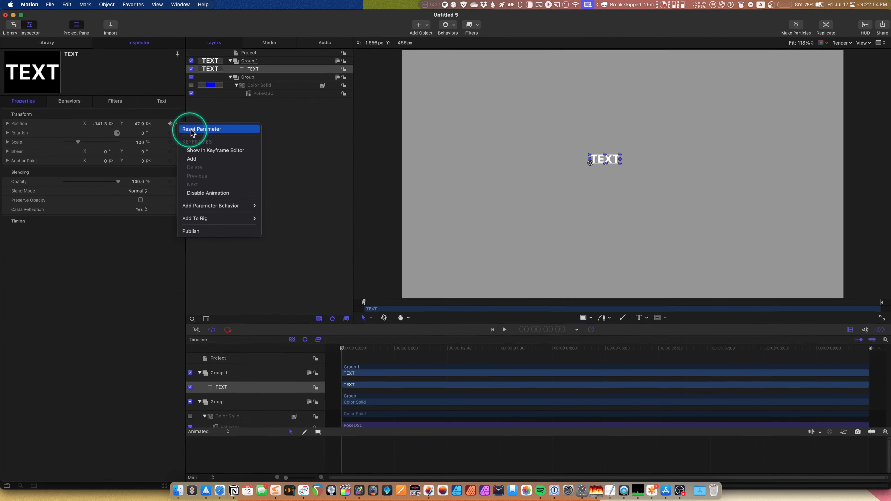
pyautogui.click(392, 229)
# Step: Set the text object's font size to 73 and change its wording to TEXT 1
pyautogui.click(161, 102)
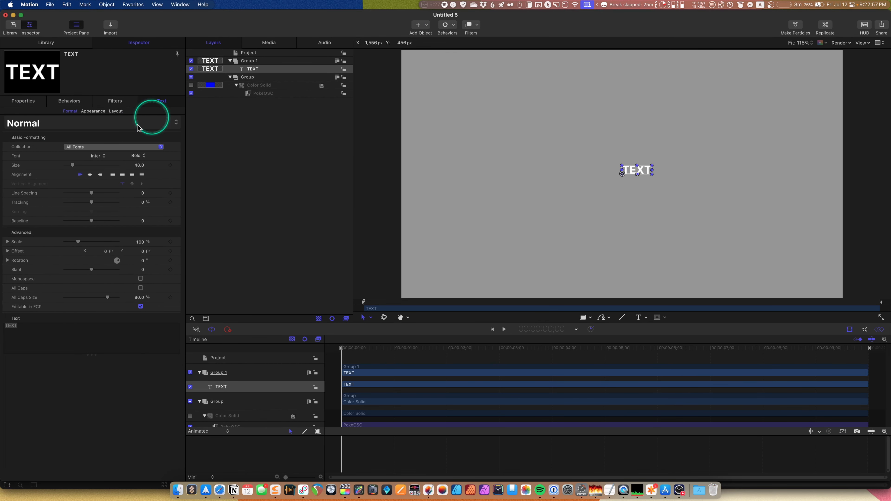
pyautogui.moveTo(75, 168); pyautogui.dragTo(81, 168)
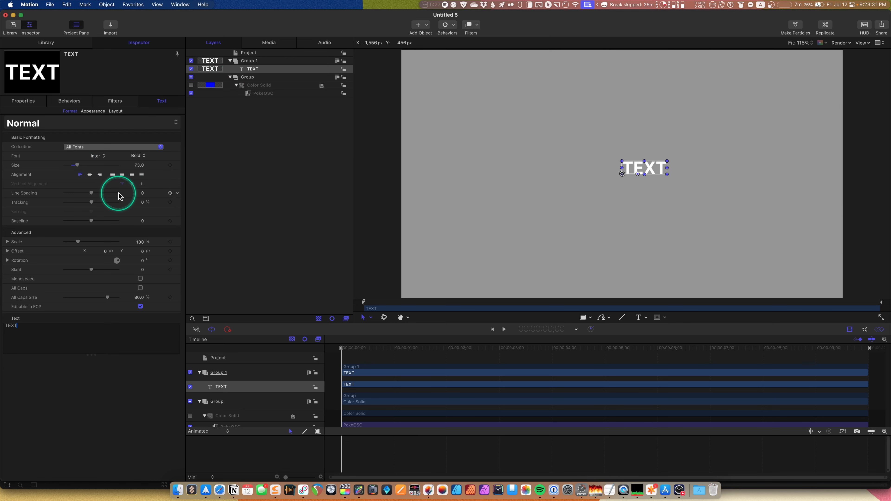
pyautogui.click(76, 340)
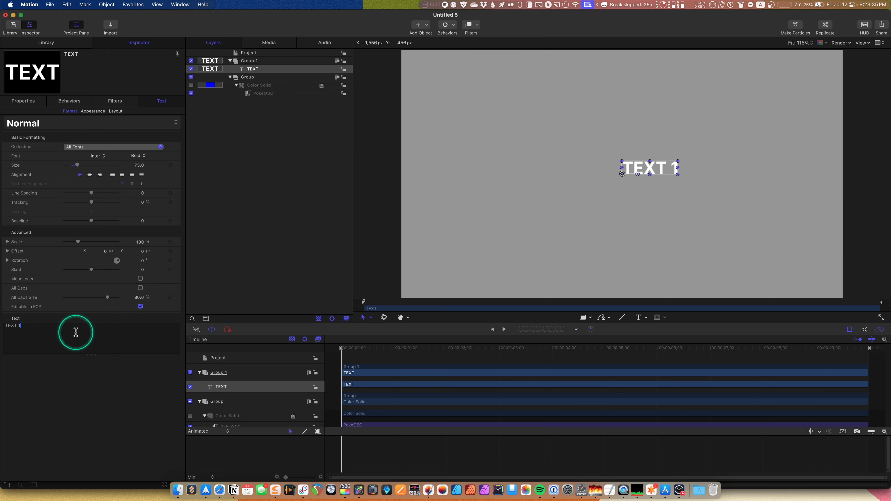
# Step: Rename the text layer in Group 1 as TEXT 1
pyautogui.doubleClick(264, 69)
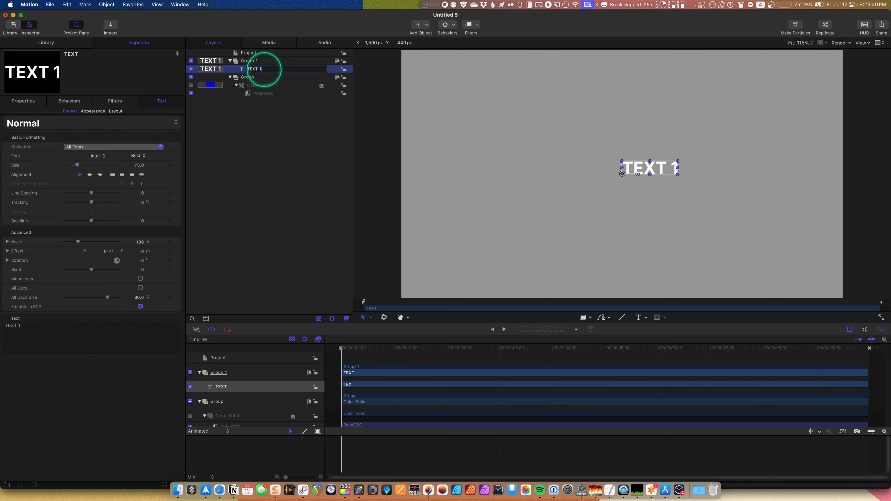
pyautogui.write('1')
pyautogui.click(253, 68)
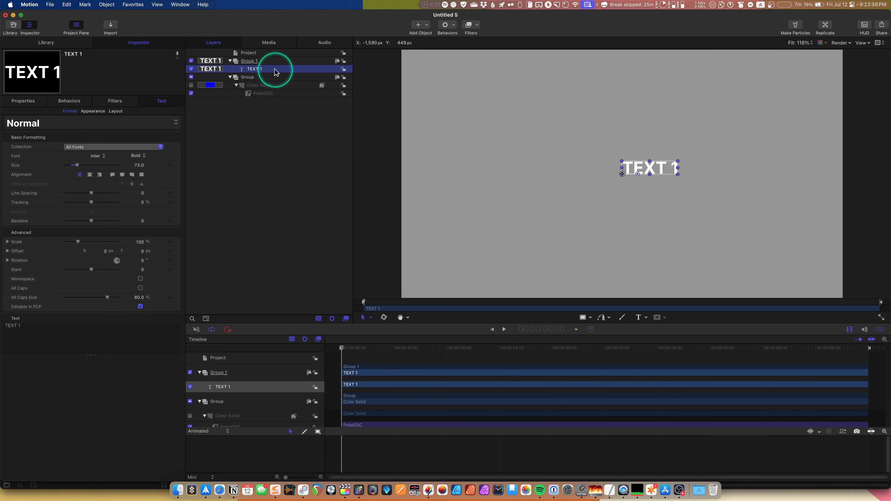
# Step: Duplicate the TEXT 1 layer, rename the copy as TEXT 2 and change its wording to TEXT 2
pyautogui.rightClick(276, 72)
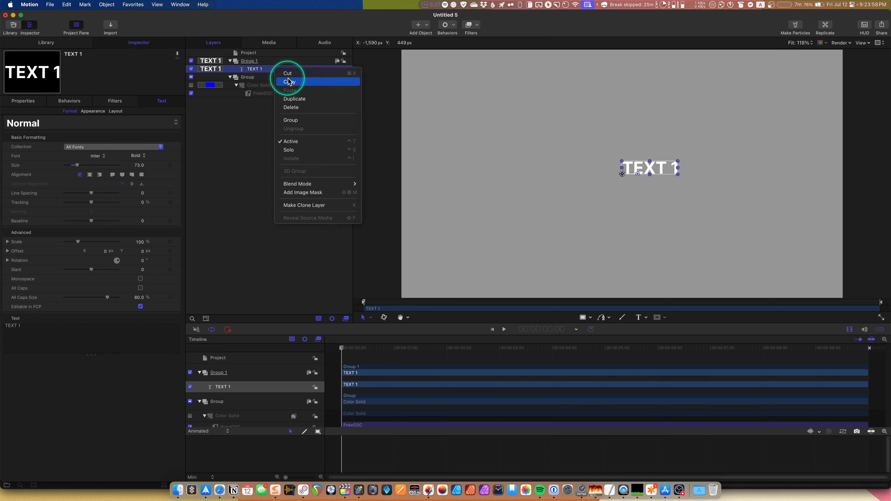
pyautogui.click(295, 99)
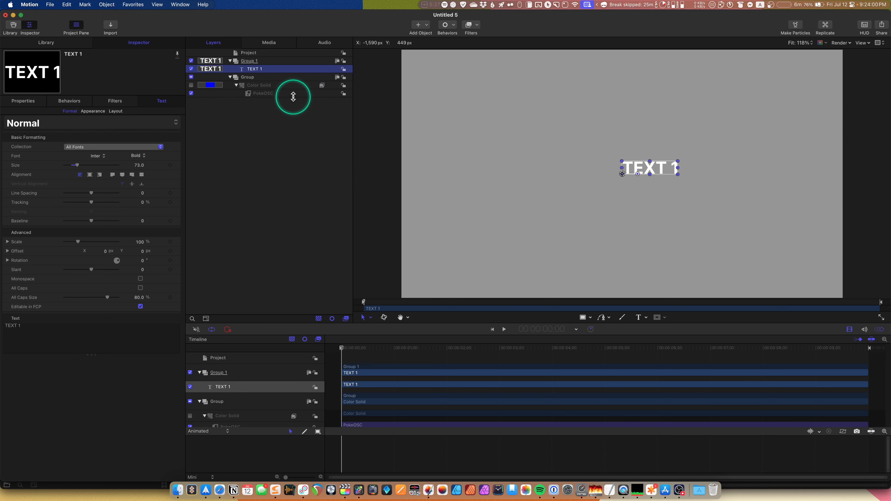
pyautogui.doubleClick(272, 70)
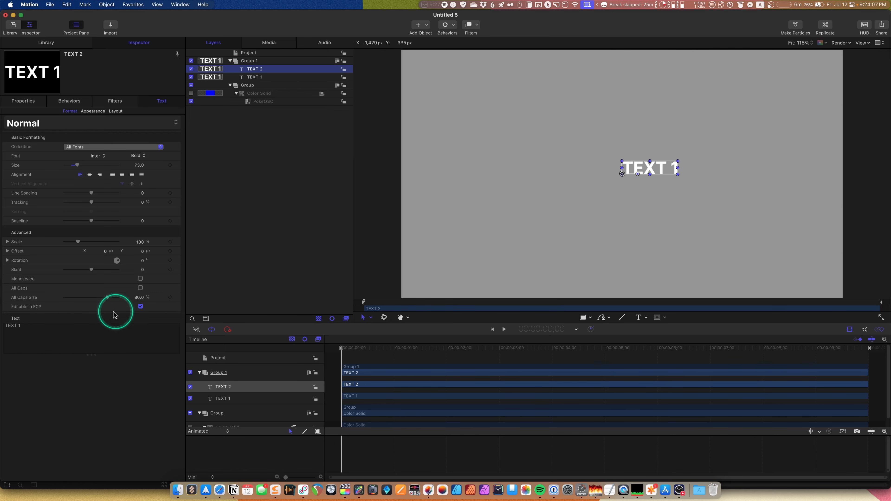
pyautogui.click(114, 326)
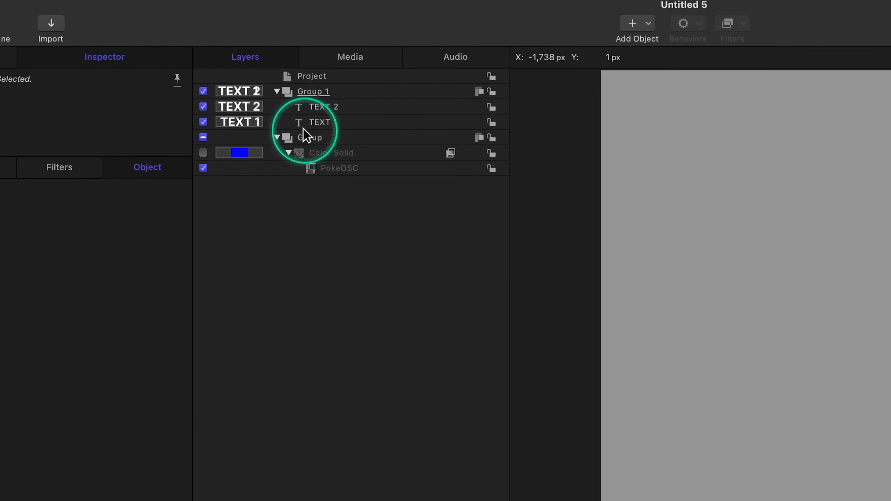
# Step: Move the TEXT 1 layer above TEXT 2 within Group 1
pyautogui.click(239, 76)
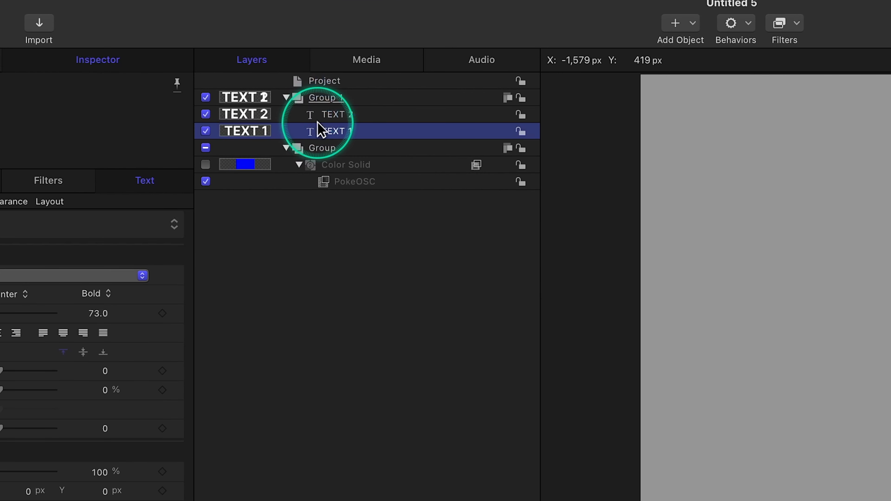
pyautogui.moveTo(318, 129); pyautogui.dragTo(328, 105)
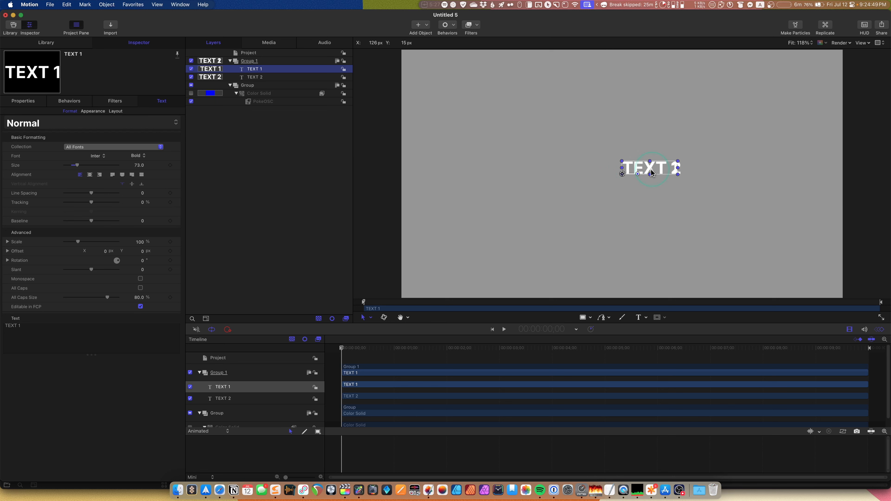
# Step: Try moving TEXT 1 below TEXT 2 on the canvas, and undo the move
pyautogui.moveTo(651, 172); pyautogui.dragTo(654, 194)
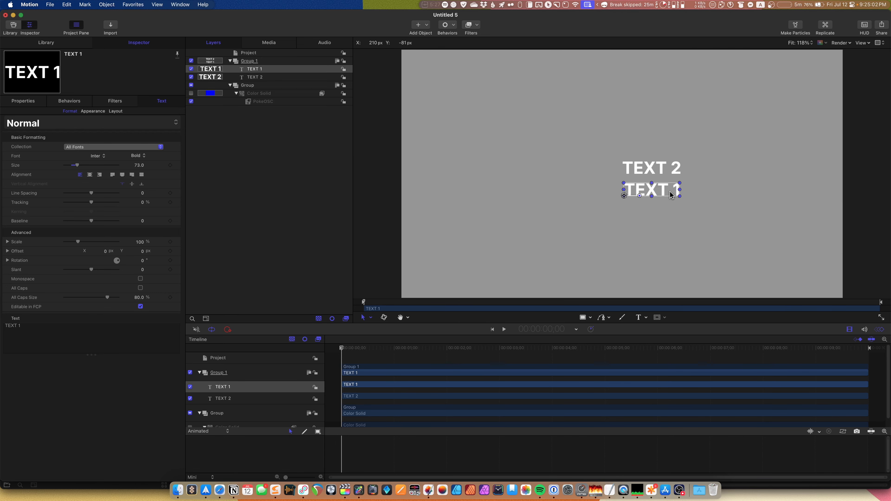
pyautogui.press('super+z')
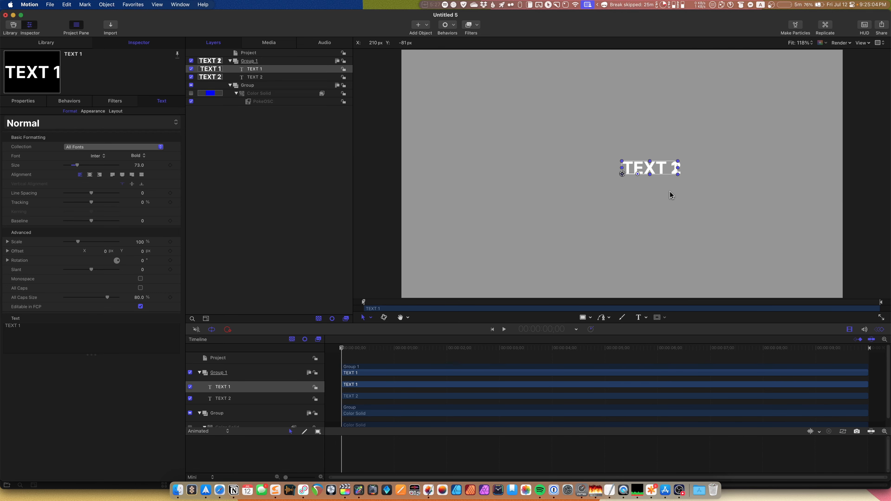
# Step: Add a Link parameter behavior to the Position Y parameter of TEXT 2
pyautogui.click(273, 78)
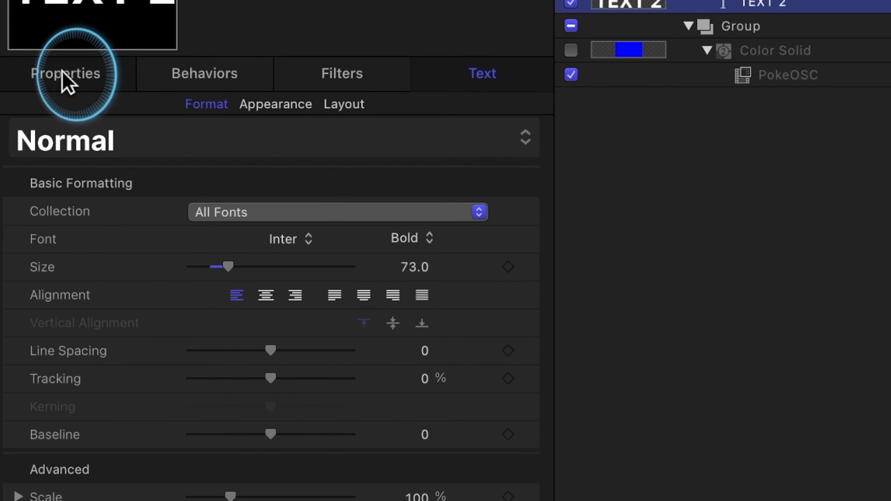
pyautogui.click(46, 91)
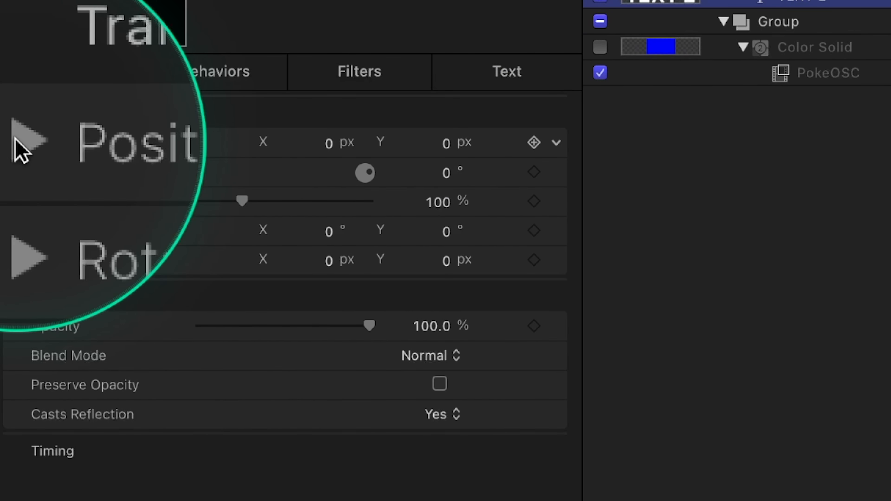
pyautogui.click(19, 143)
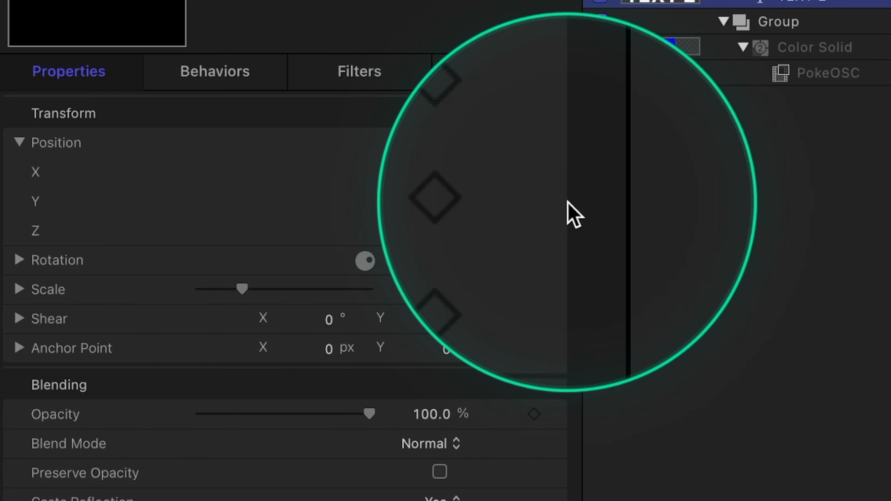
pyautogui.click(554, 201)
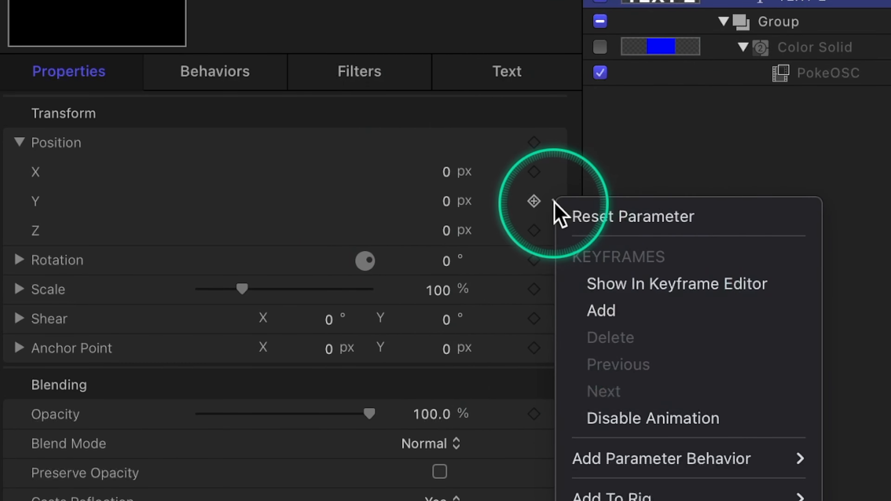
pyautogui.moveTo(610, 456)
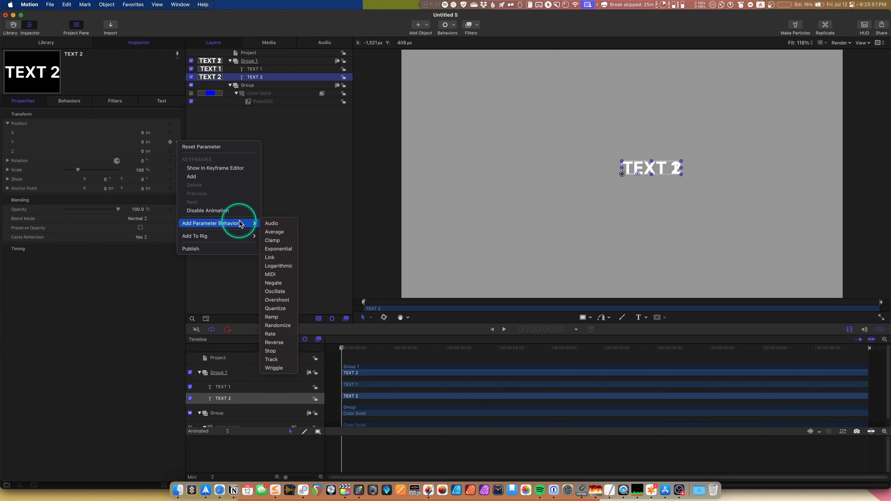
pyautogui.click(274, 260)
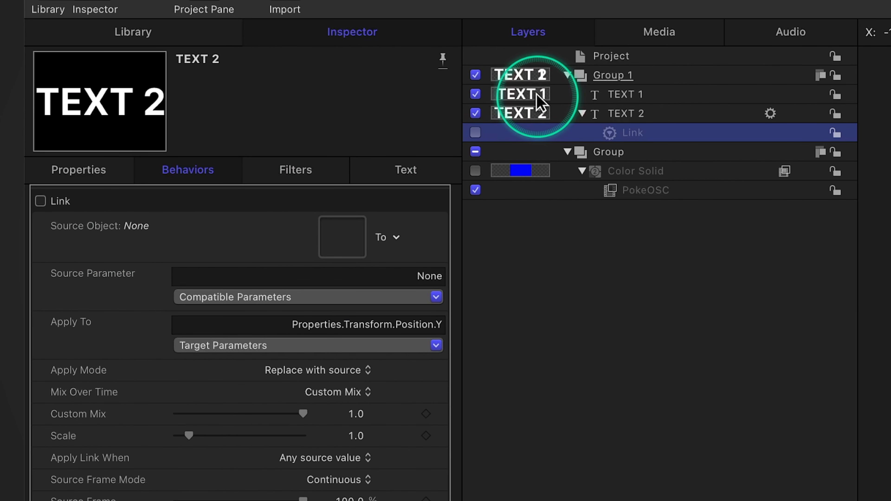
# Step: Link the behavior to TEXT 1 with Bottom Edge as the source parameter, and toggle it off and on to compare
pyautogui.moveTo(540, 102); pyautogui.dragTo(342, 241)
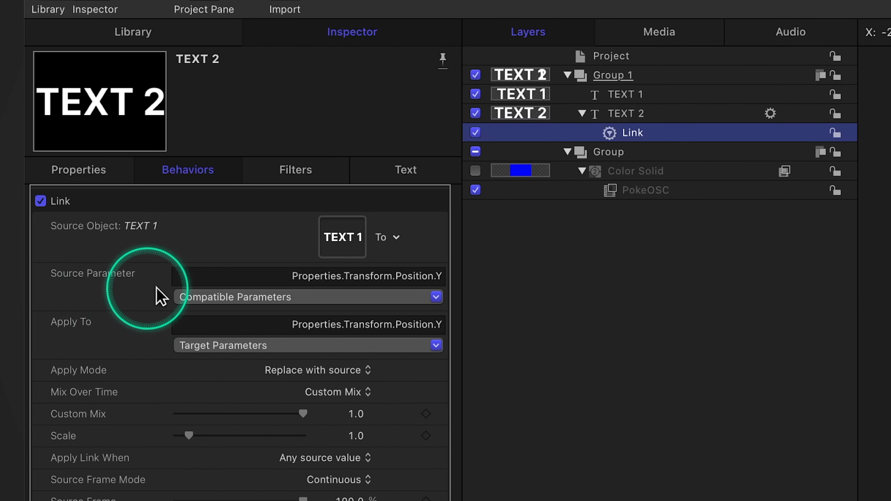
pyautogui.click(302, 300)
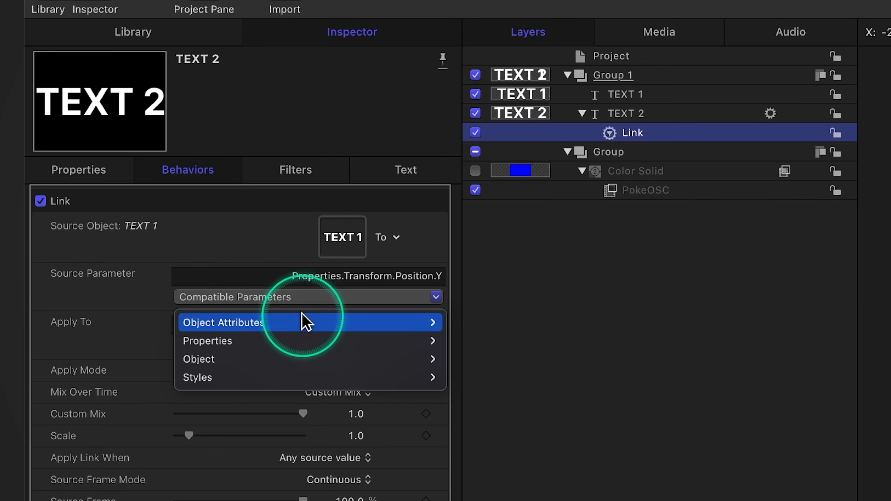
pyautogui.moveTo(301, 312)
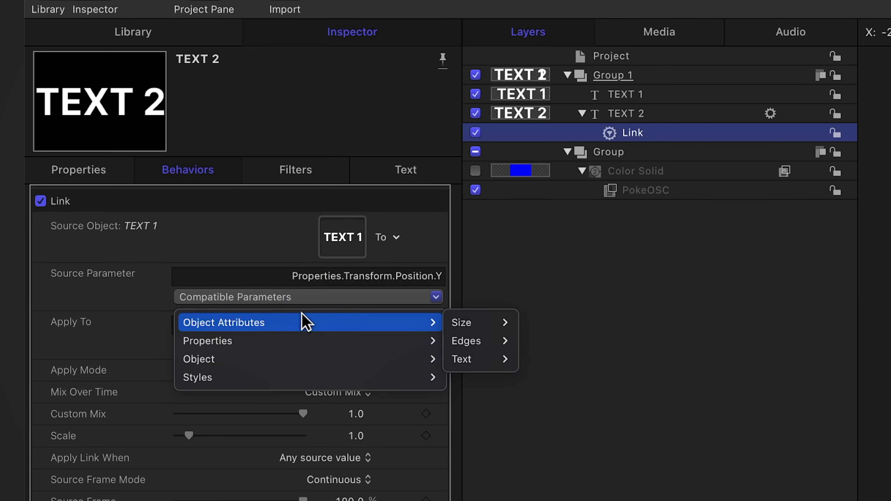
pyautogui.click(486, 331)
pyautogui.click(540, 377)
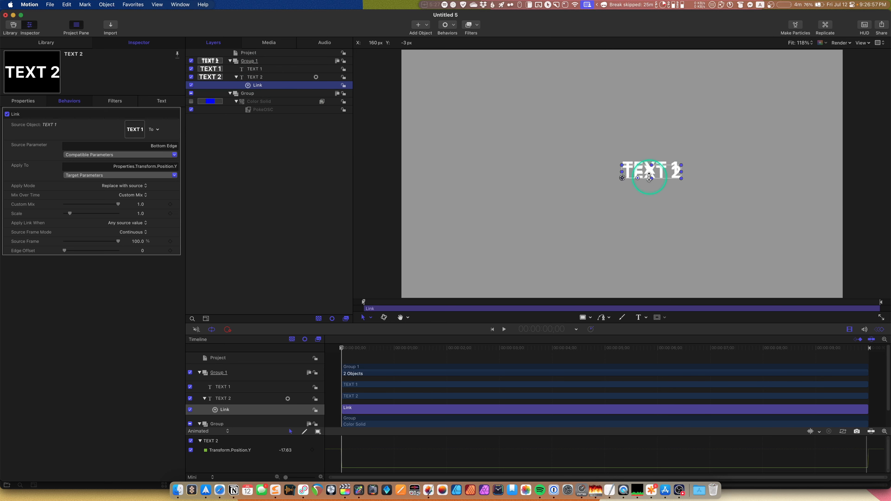
pyautogui.click(191, 86)
pyautogui.click(191, 86)
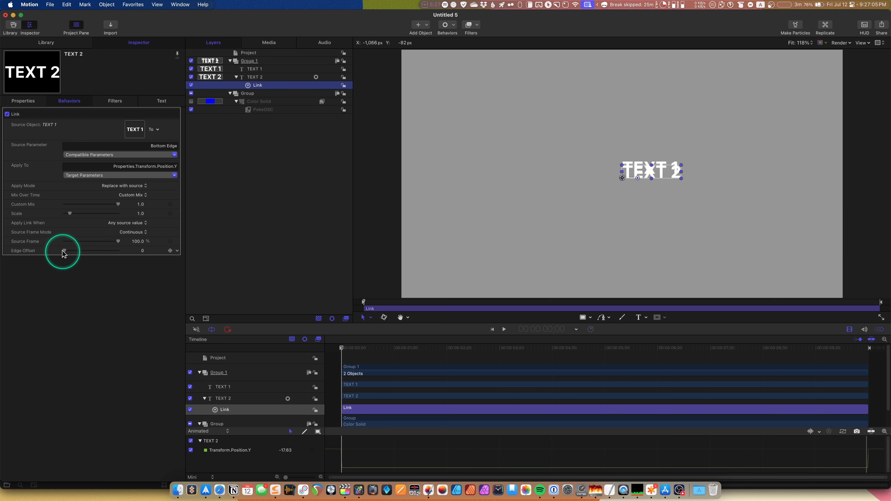
# Step: Try an Edge Offset of -76.4 on TEXT 2's Link behavior, and reset the parameter
pyautogui.moveTo(144, 251); pyautogui.dragTo(142, 253)
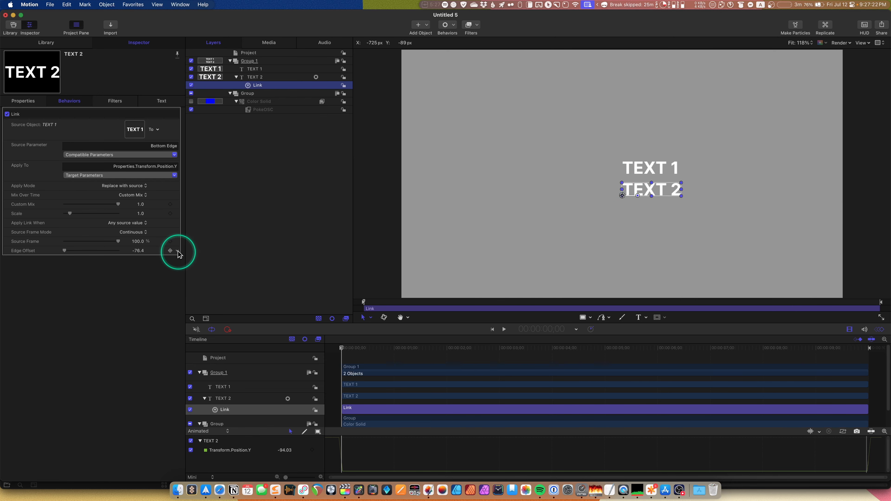
pyautogui.click(177, 252)
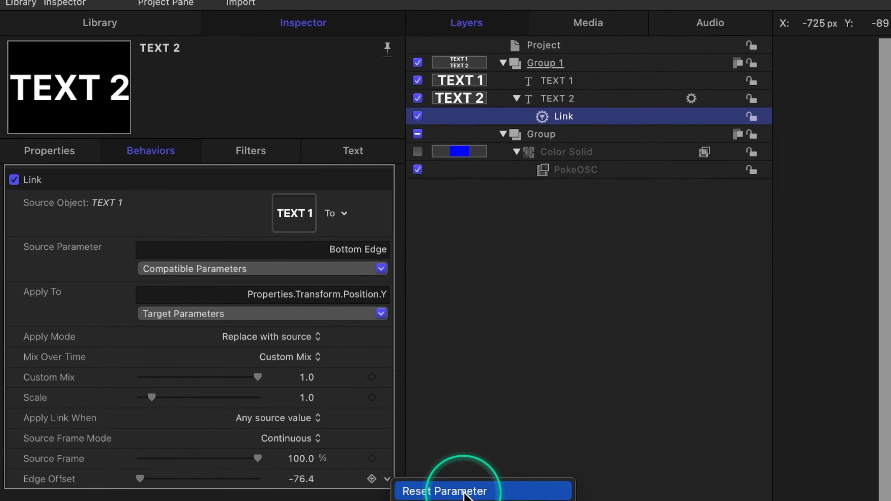
pyautogui.click(204, 257)
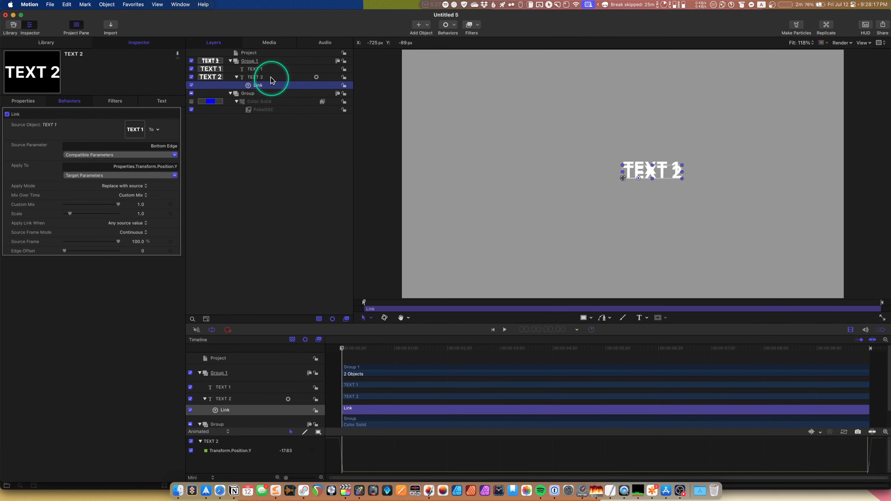
# Step: Duplicate the TEXT 2 layer together with its Link behavior
pyautogui.click(543, 95)
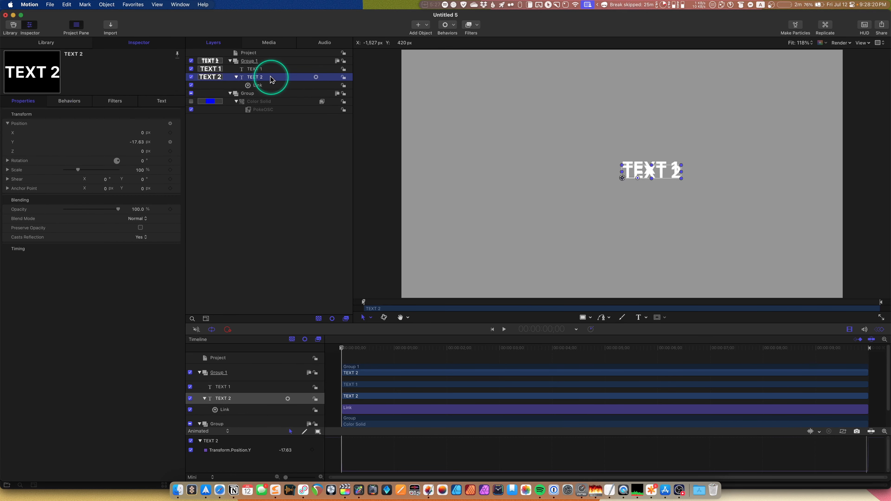
pyautogui.rightClick(272, 80)
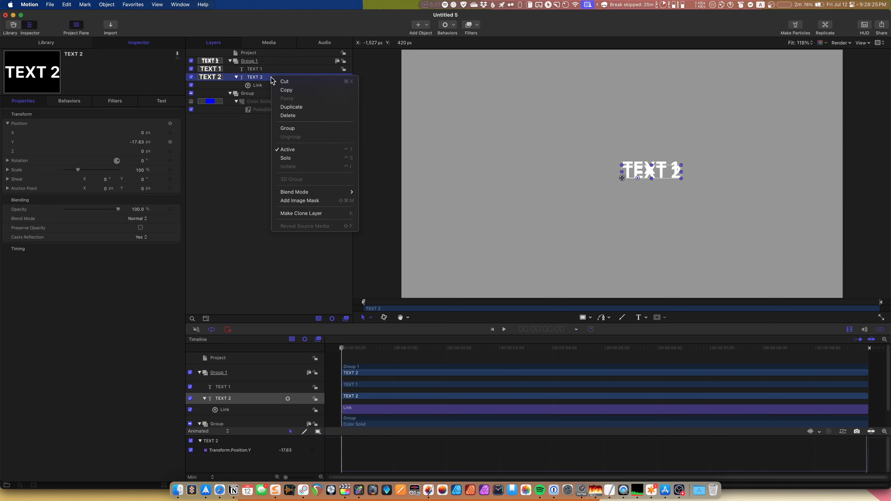
pyautogui.click(287, 107)
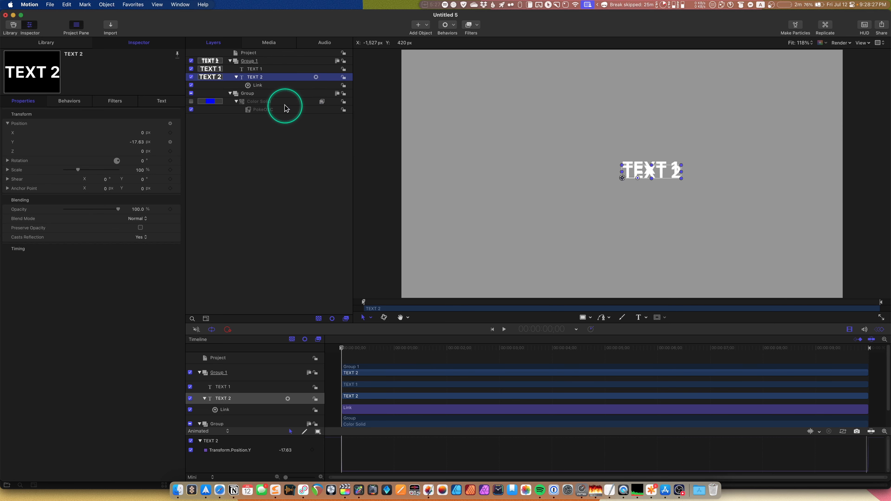
# Step: Rename the duplicated TEXT 2 layer and its text as TEXT 3, and place it below TEXT 2 in the layer order
pyautogui.click(268, 78)
pyautogui.click(281, 77)
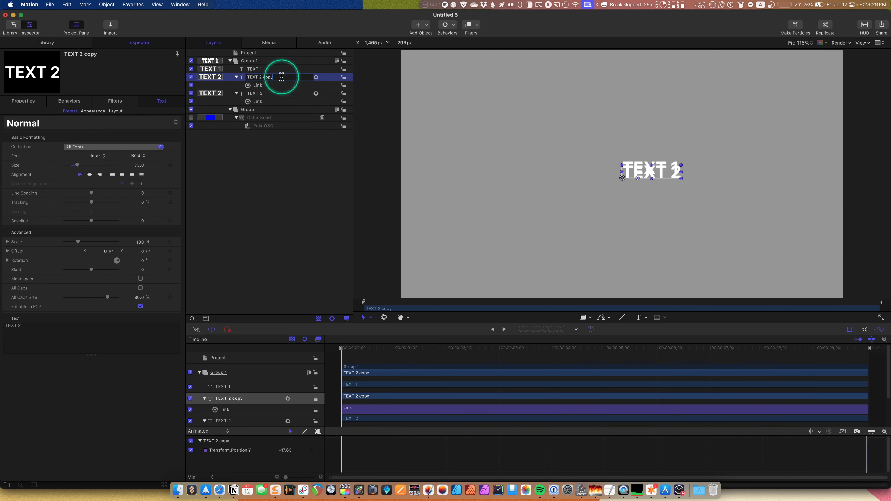
pyautogui.click(114, 332)
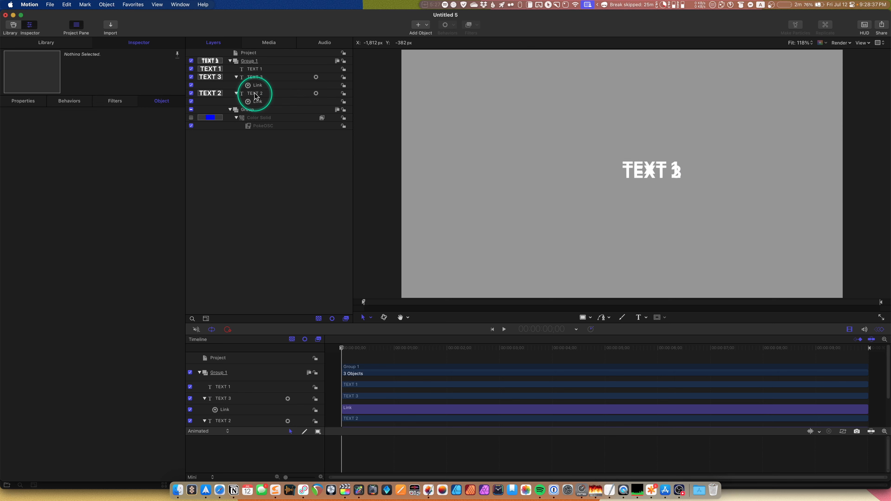
pyautogui.moveTo(255, 94)
pyautogui.mouseDown()
pyautogui.moveTo(248, 78)
pyautogui.moveTo(260, 90)
pyautogui.mouseUp()
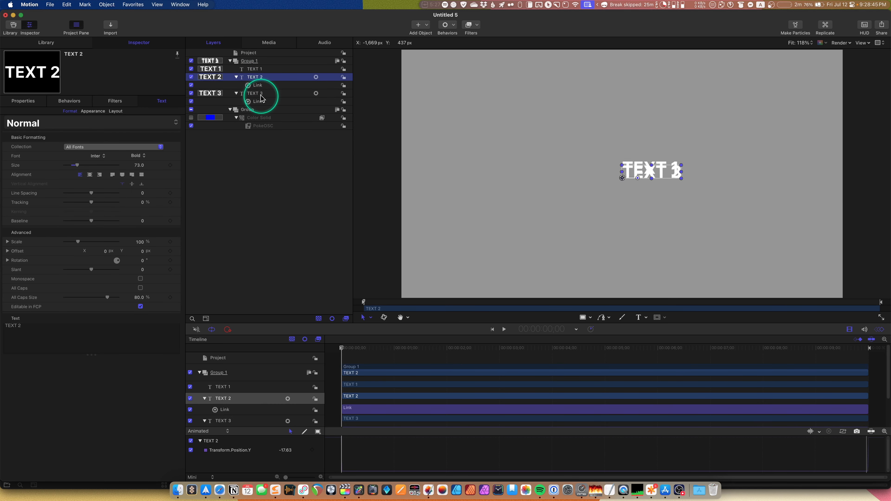
# Step: Set TEXT 2 as the source object of TEXT 3's Link behavior
pyautogui.click(260, 103)
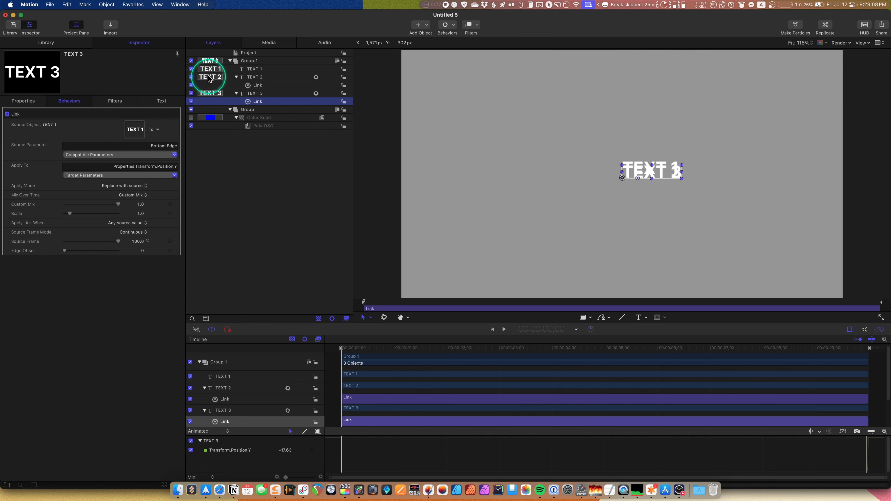
pyautogui.moveTo(208, 80); pyautogui.dragTo(132, 131)
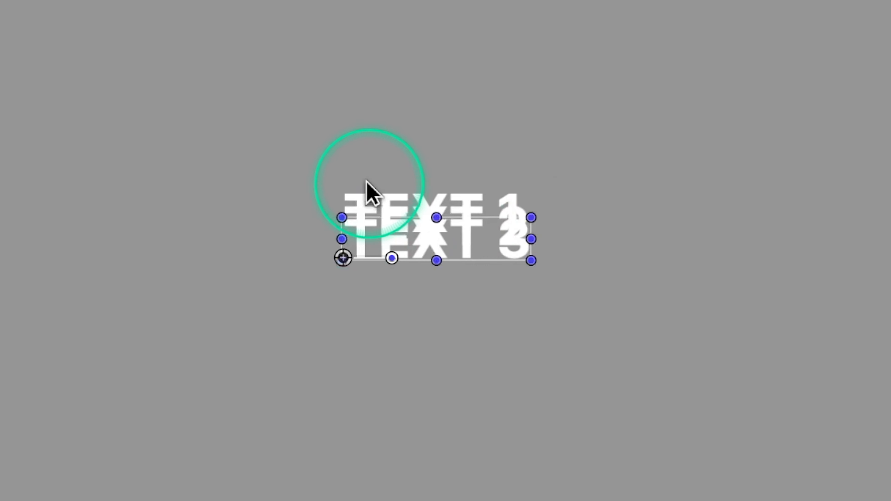
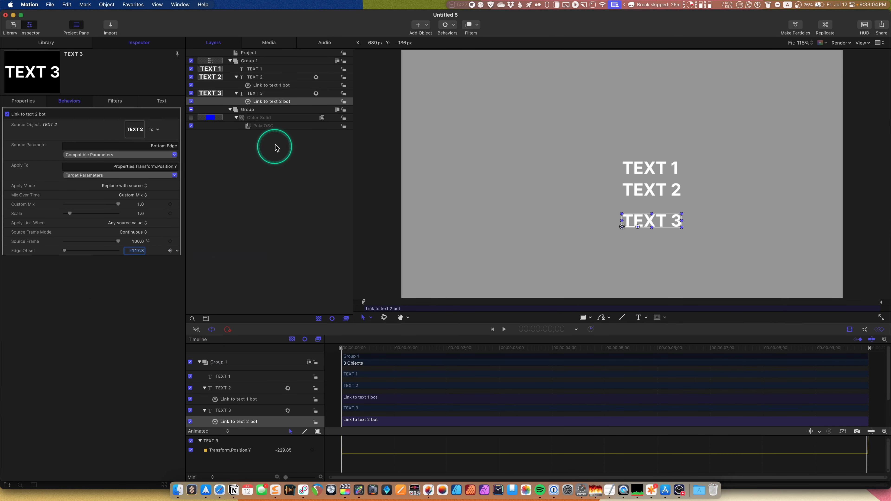
# Step: Reset the Edge Offset parameter of TEXT 2's Link to text 1 bot behavior
pyautogui.click(283, 85)
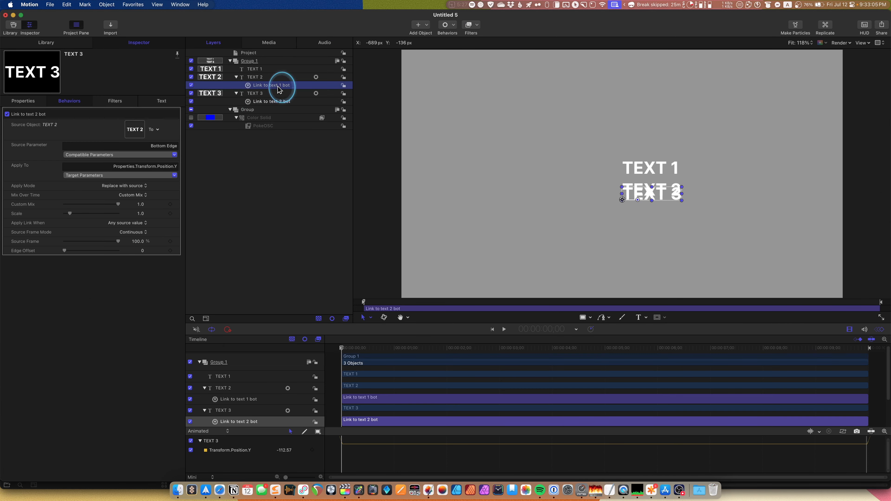
pyautogui.click(177, 250)
pyautogui.click(188, 260)
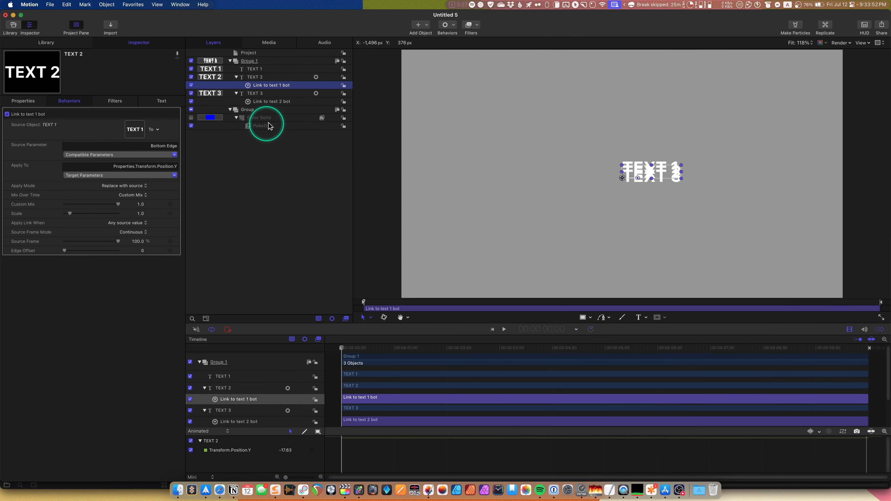
# Step: Expand the PokeOSC filter's Center parameter, try moving its on-screen control around the canvas, and undo the move
pyautogui.click(269, 127)
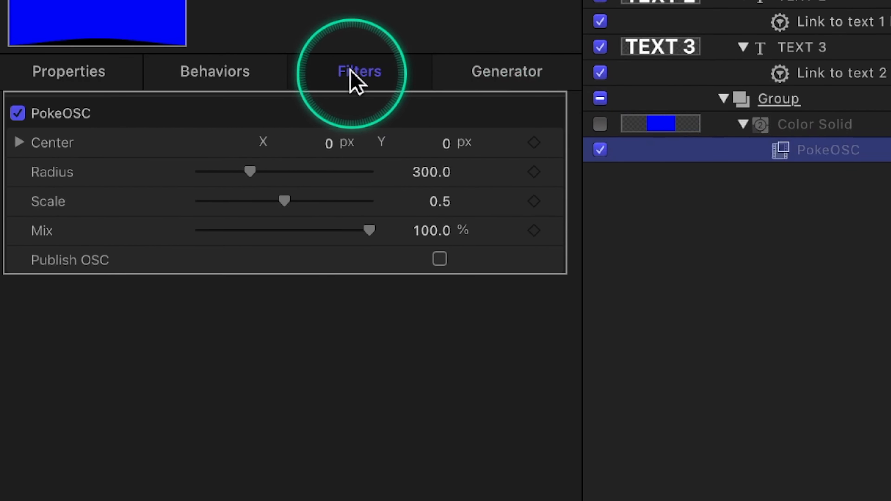
pyautogui.click(19, 143)
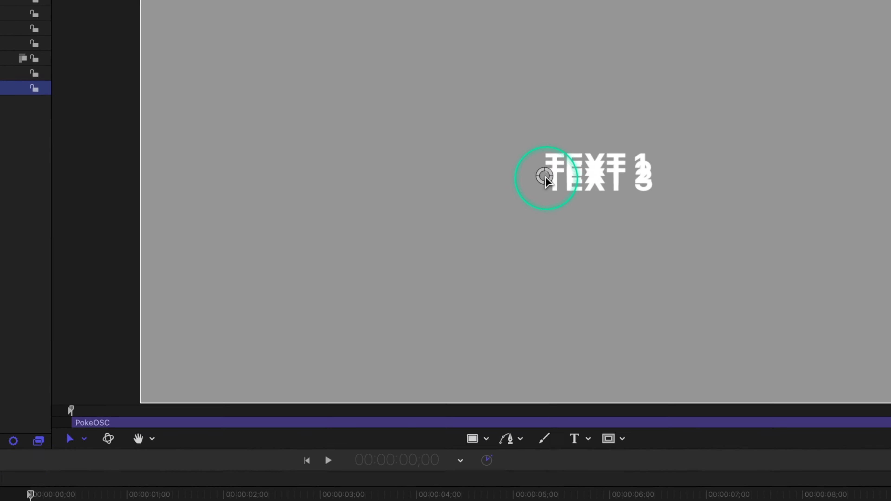
pyautogui.moveTo(622, 175)
pyautogui.mouseDown()
pyautogui.moveTo(619, 185)
pyautogui.moveTo(610, 172)
pyautogui.mouseUp()
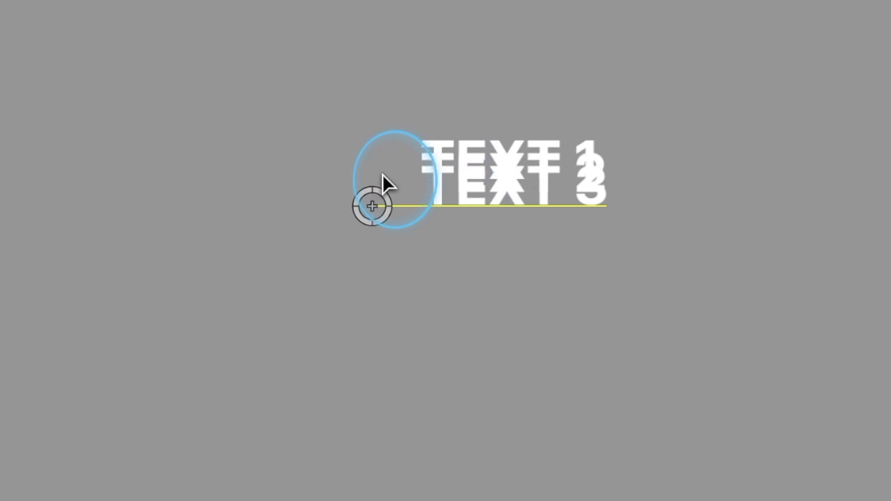
pyautogui.moveTo(382, 174); pyautogui.dragTo(442, 215)
pyautogui.press('super+z')
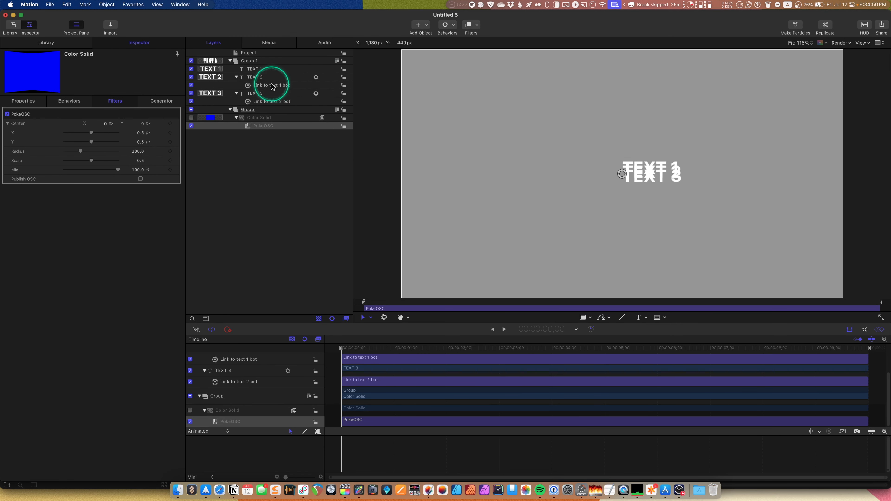
# Step: Add a Link parameter behavior to the Edge Offset of TEXT 2's Link to text 1 bot behavior, with Color Solid as source object
pyautogui.click(259, 86)
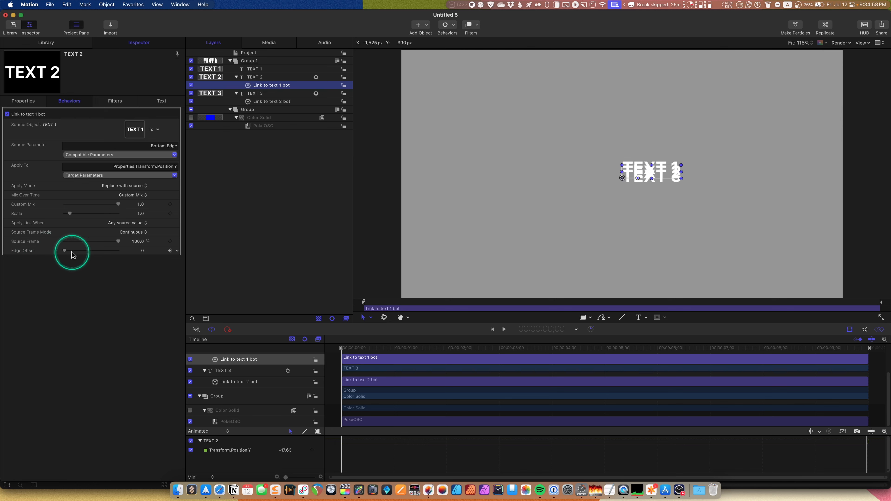
pyautogui.click(177, 251)
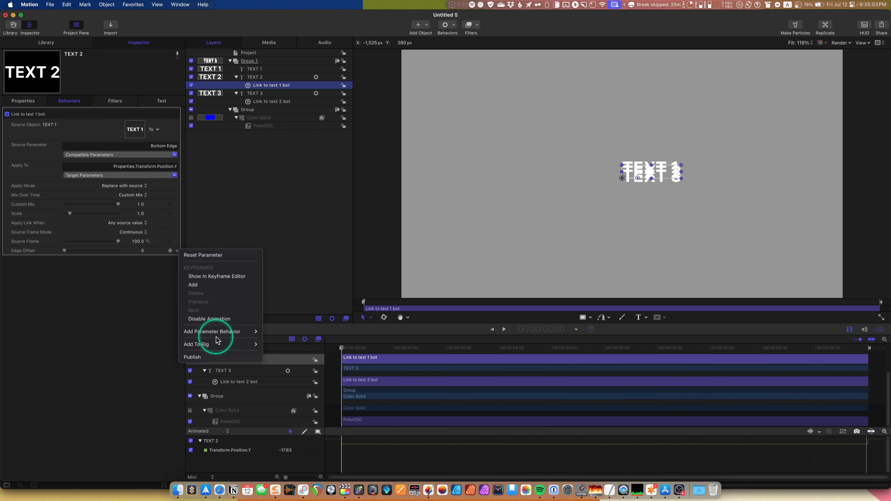
pyautogui.moveTo(199, 337)
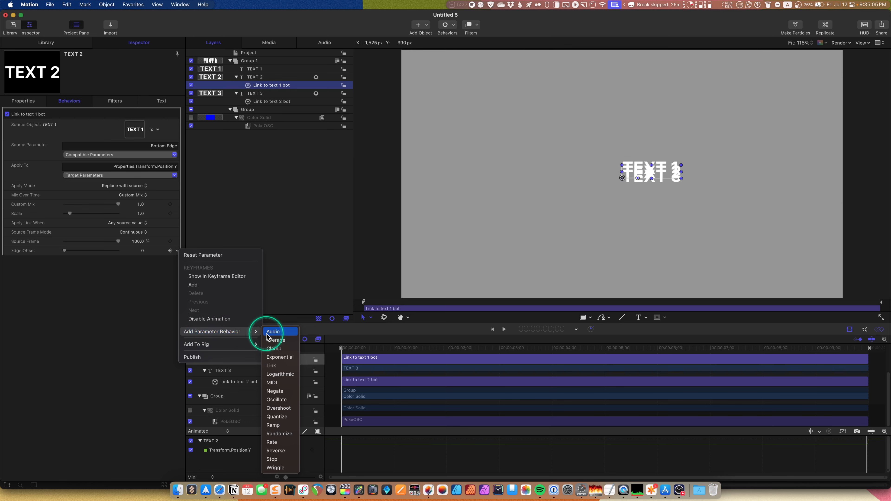
pyautogui.click(274, 366)
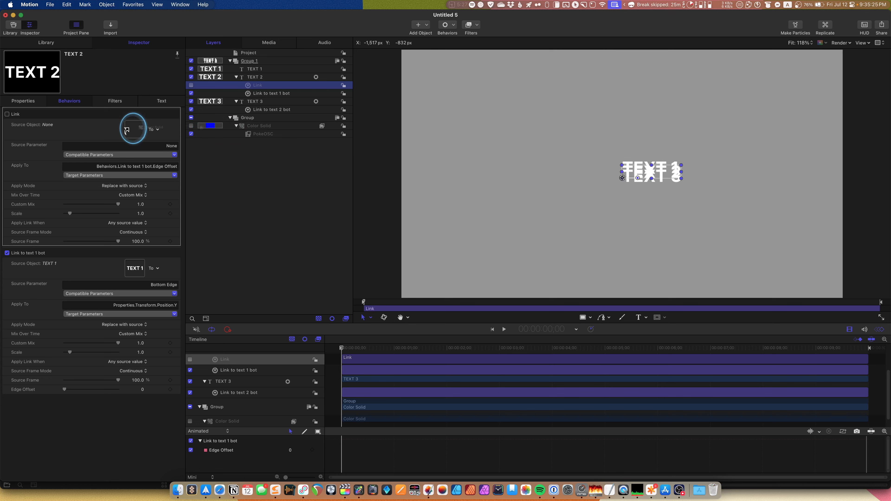
pyautogui.moveTo(127, 130); pyautogui.dragTo(128, 130)
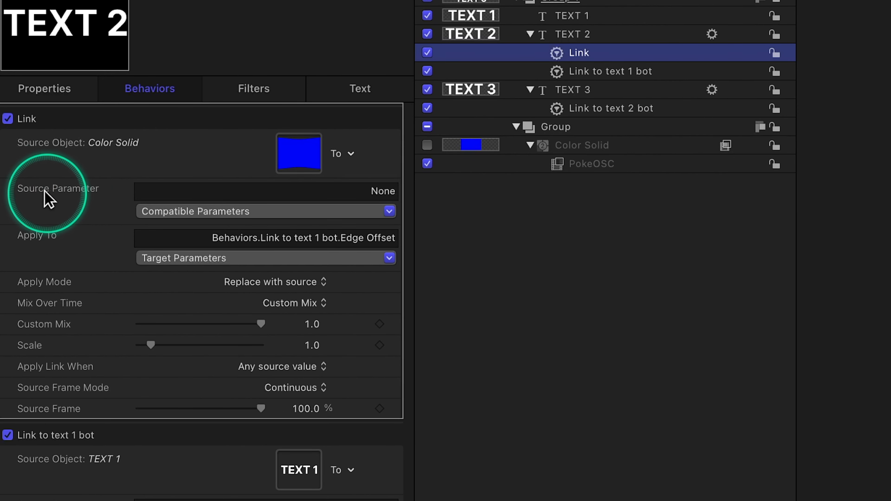
pyautogui.click(203, 211)
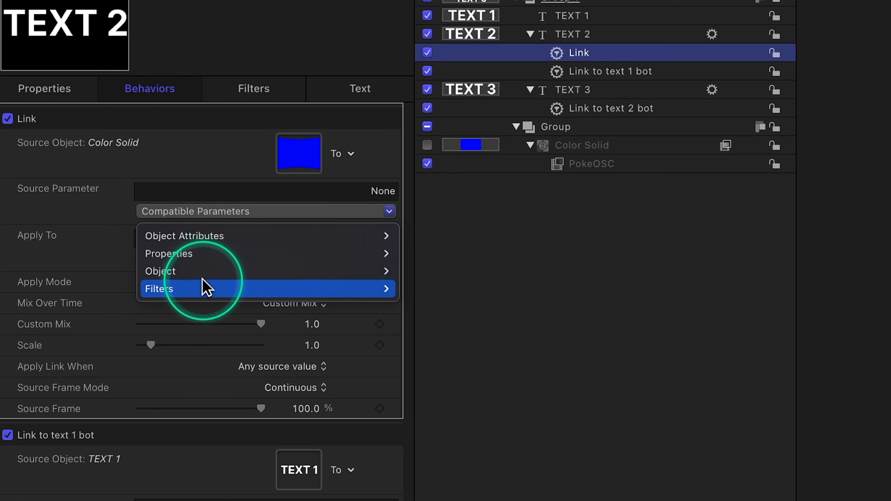
pyautogui.moveTo(207, 289)
pyautogui.moveTo(432, 292)
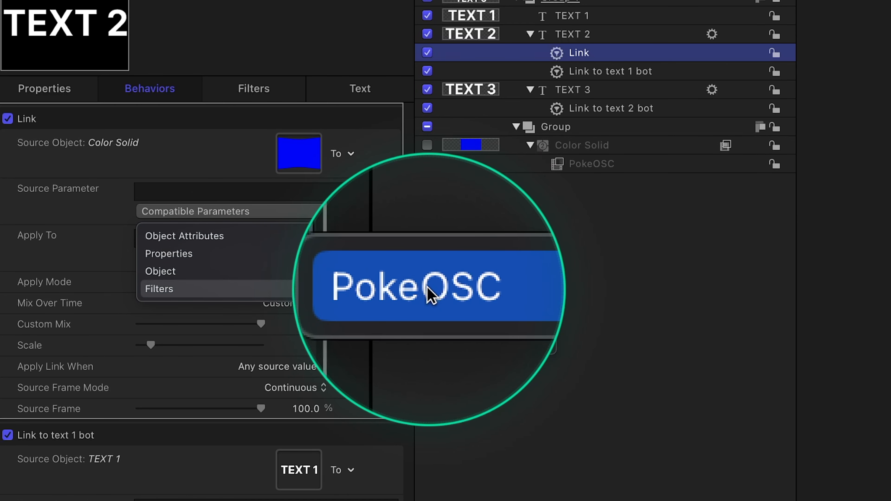
pyautogui.moveTo(502, 293)
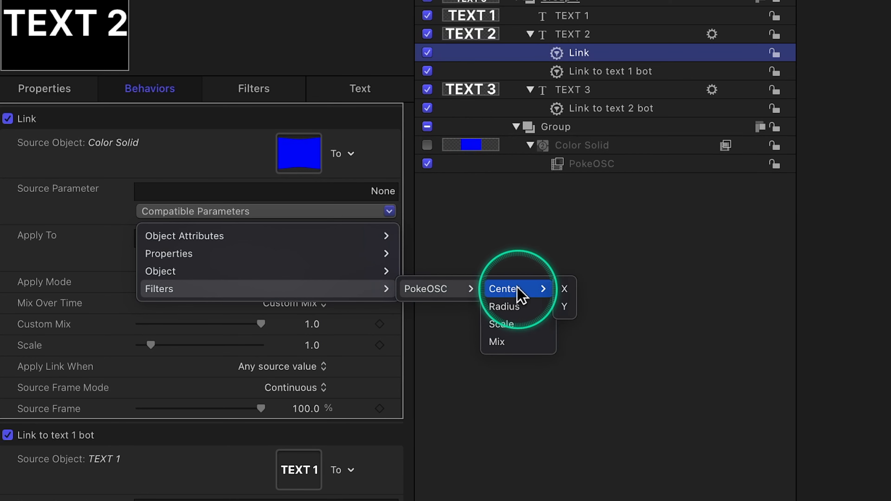
pyautogui.click(573, 241)
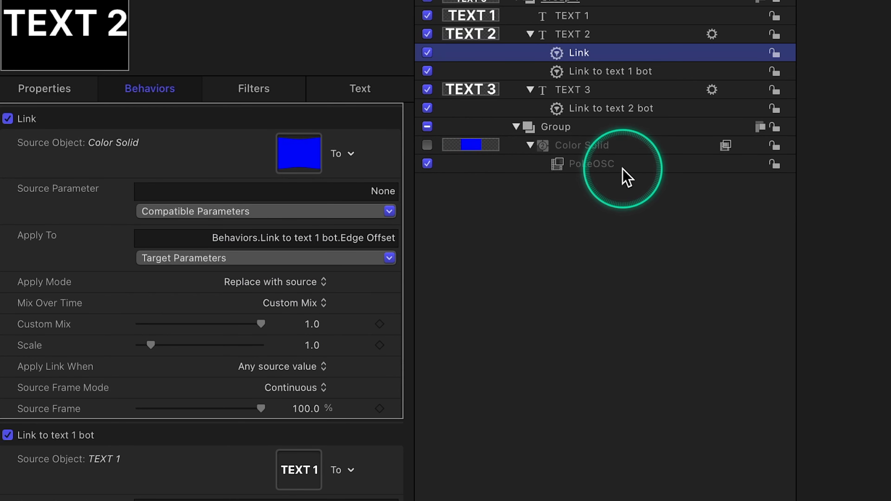
pyautogui.click(622, 164)
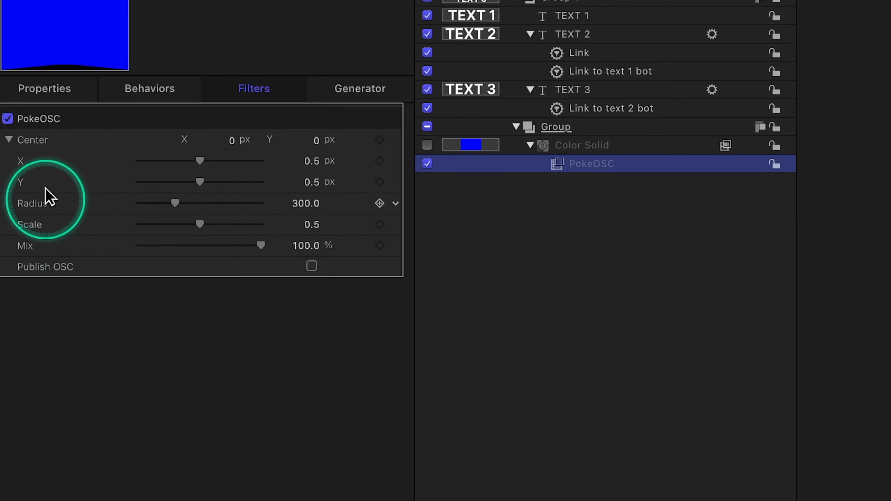
pyautogui.click(598, 57)
# Step: Set the new Link behavior's source parameter to the PokeOSC filter's Center Y
pyautogui.click(347, 212)
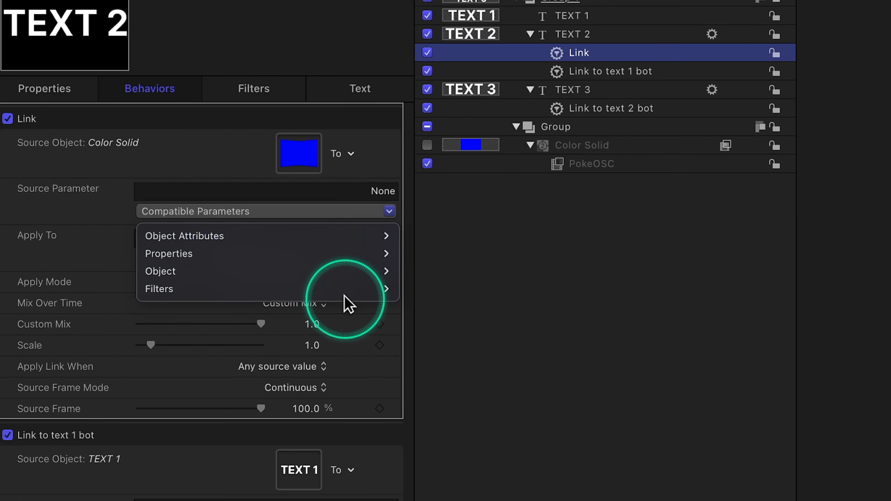
pyautogui.moveTo(362, 290)
pyautogui.moveTo(550, 295)
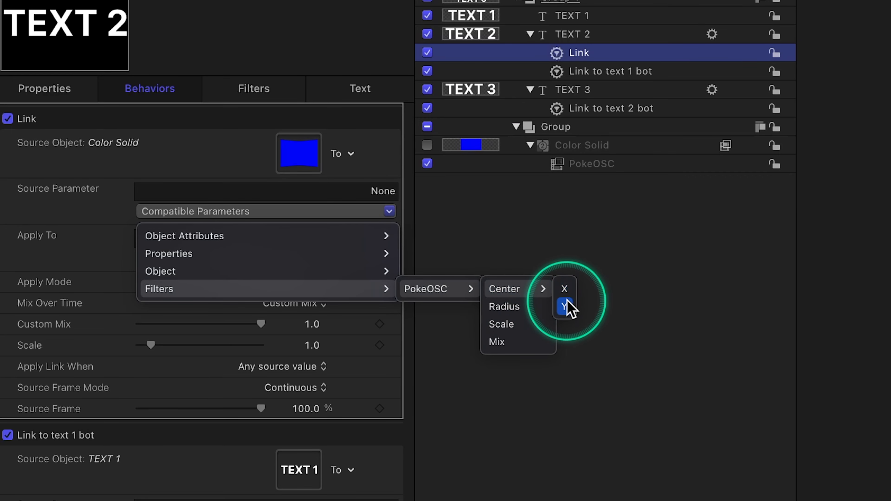
pyautogui.click(564, 307)
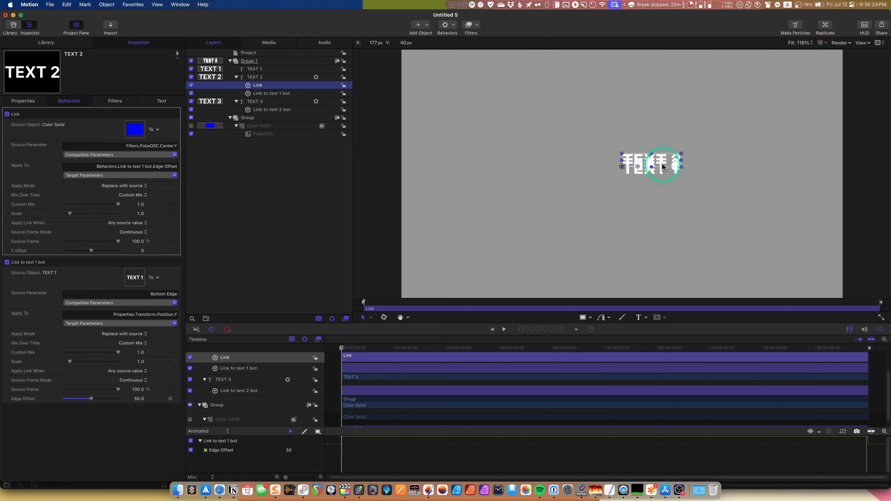
# Step: Hide the TEXT 3 layer, and rename TEXT 2's new Link behavior as Link to poke
pyautogui.click(191, 101)
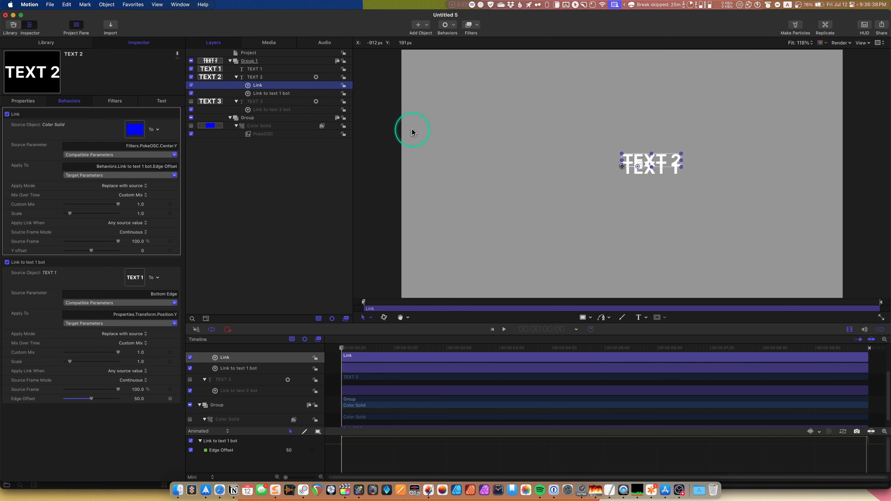
pyautogui.click(264, 135)
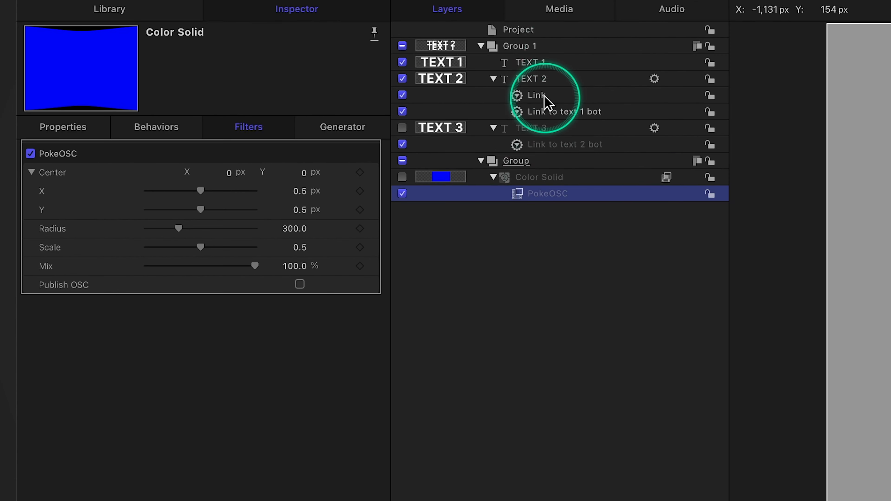
pyautogui.click(265, 86)
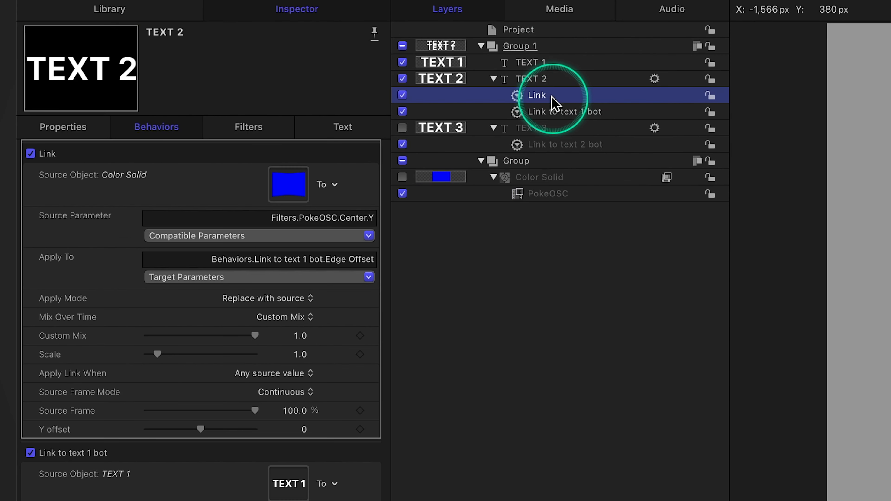
pyautogui.doubleClick(550, 95)
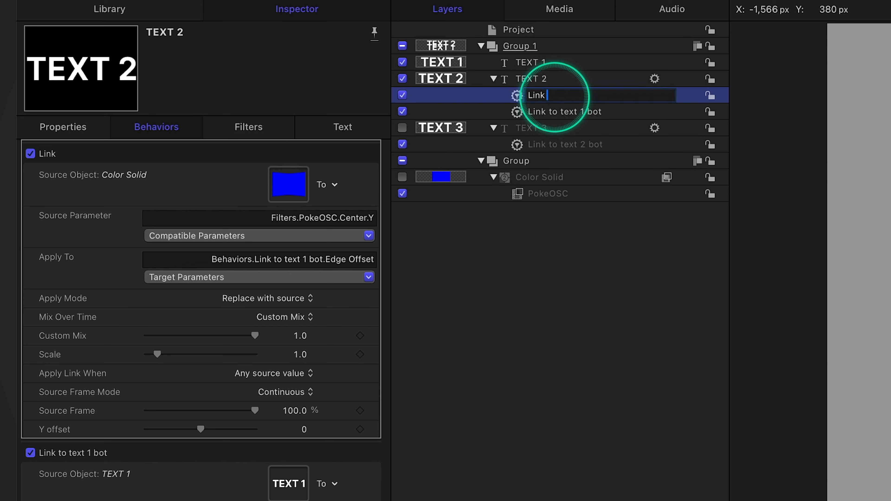
pyautogui.write('to poke')
pyautogui.press('Return')
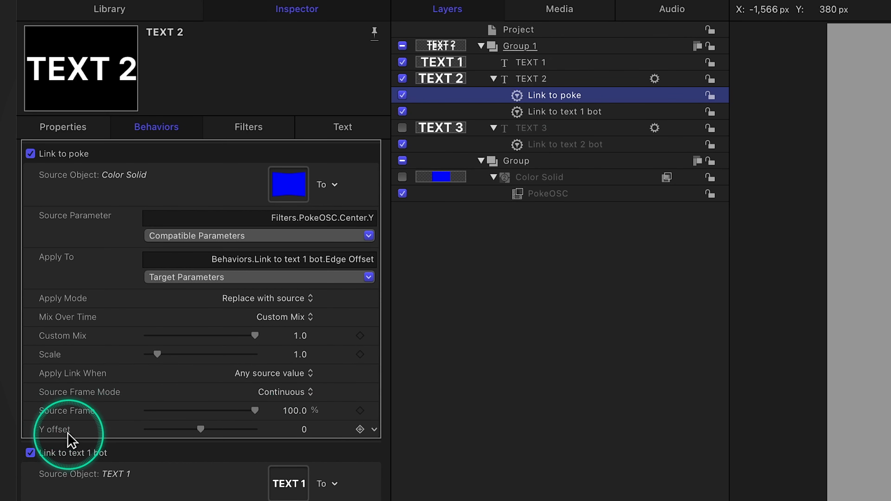
# Step: Set the Y offset of the Link to poke behavior to -0.5
pyautogui.click(304, 429)
pyautogui.write('-')
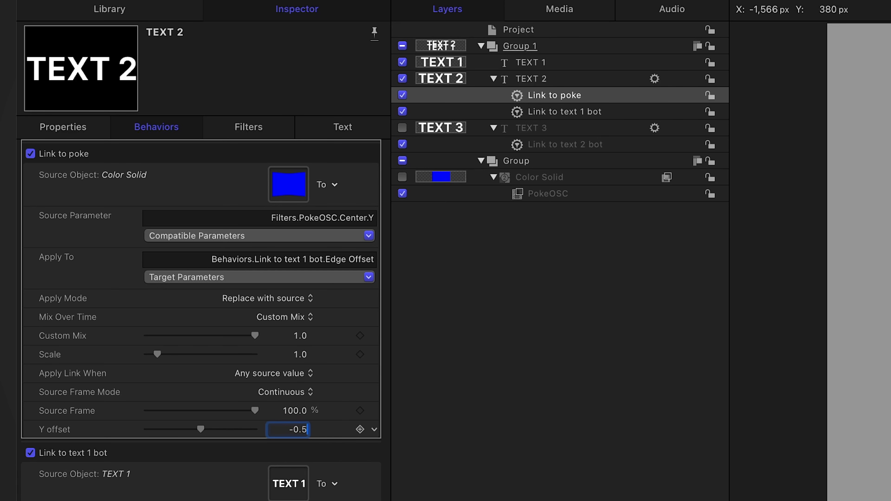
pyautogui.write('0.5')
# Step: Check the PokeOSC filter's Center Y value, and toggle the Link to poke behavior off and on to compare
pyautogui.click(566, 196)
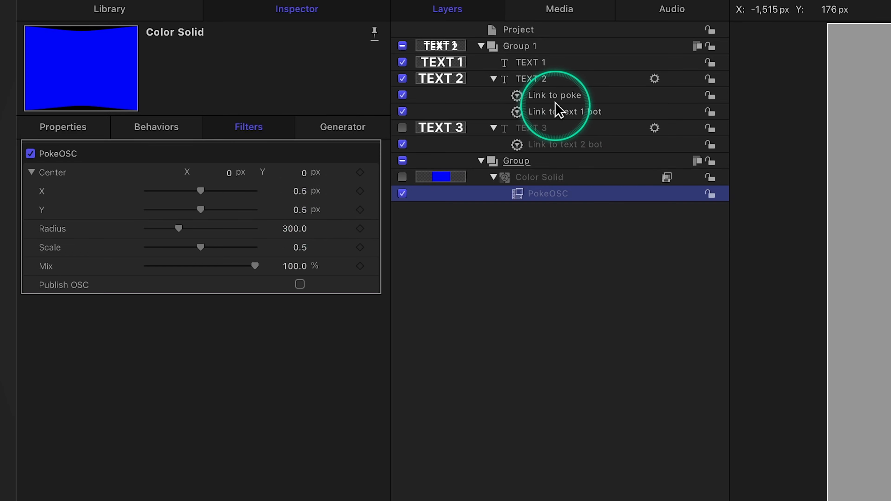
pyautogui.click(561, 100)
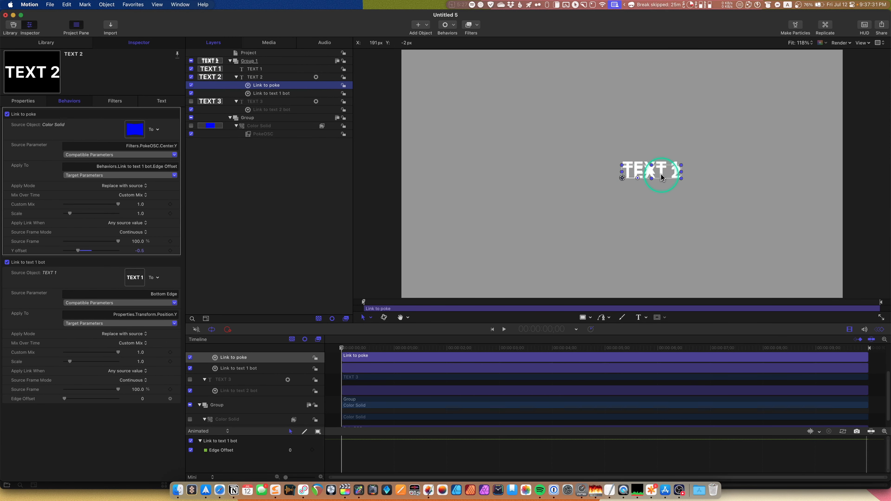
pyautogui.click(191, 85)
pyautogui.click(191, 86)
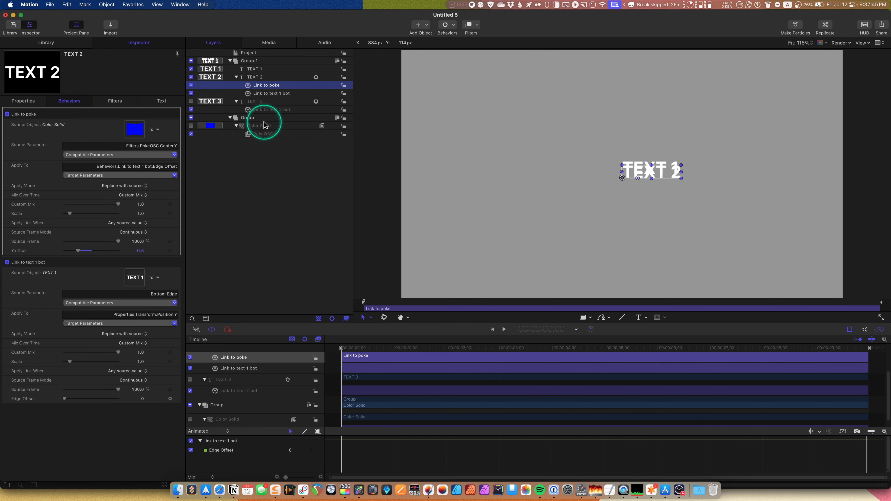
# Step: Move the PokeOSC filter's on-screen control down and back up to test TEXT 2's spacing, and undo the move
pyautogui.click(261, 135)
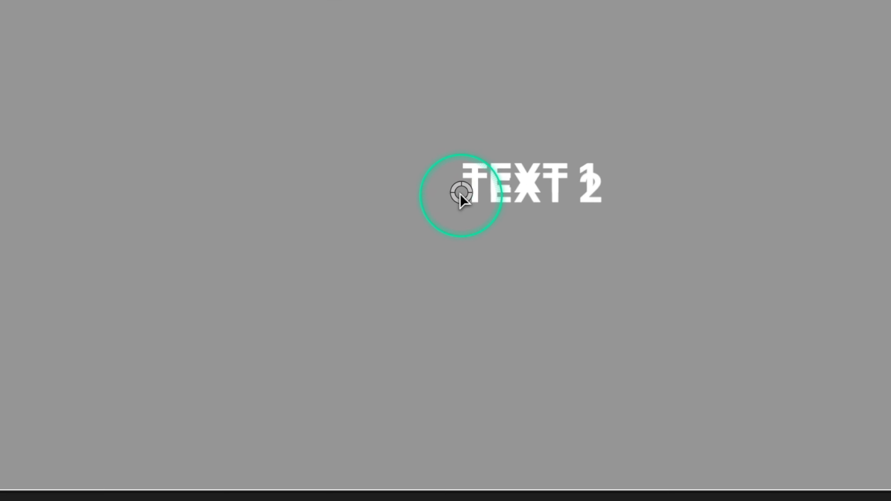
pyautogui.moveTo(460, 196); pyautogui.dragTo(459, 253)
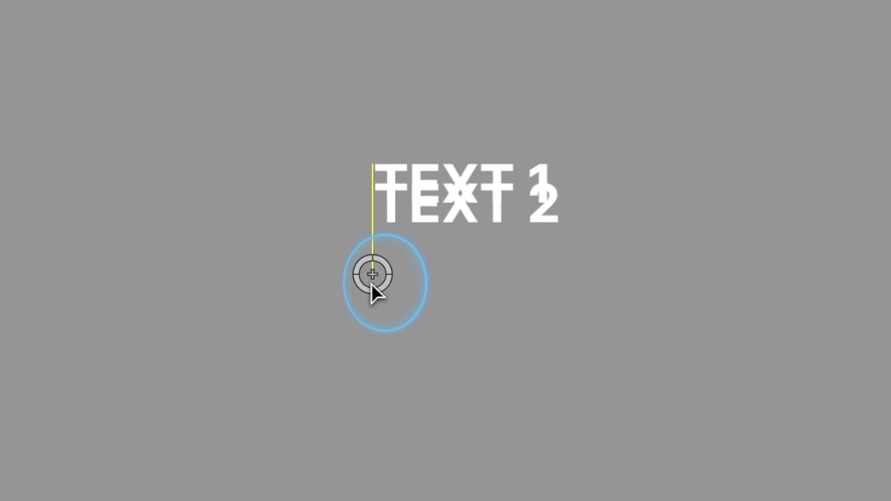
pyautogui.moveTo(371, 284)
pyautogui.mouseDown()
pyautogui.moveTo(362, 397)
pyautogui.moveTo(366, 190)
pyautogui.moveTo(372, 278)
pyautogui.mouseUp()
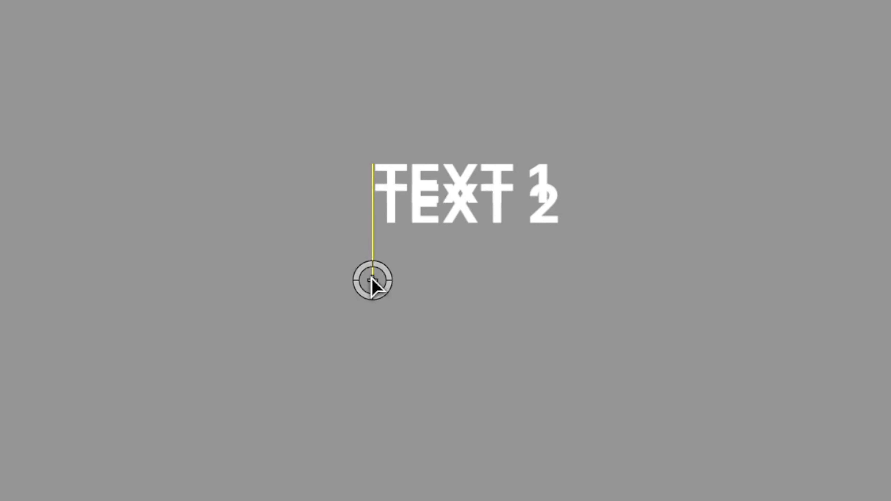
pyautogui.moveTo(373, 284); pyautogui.dragTo(368, 239)
pyautogui.press('super+z')
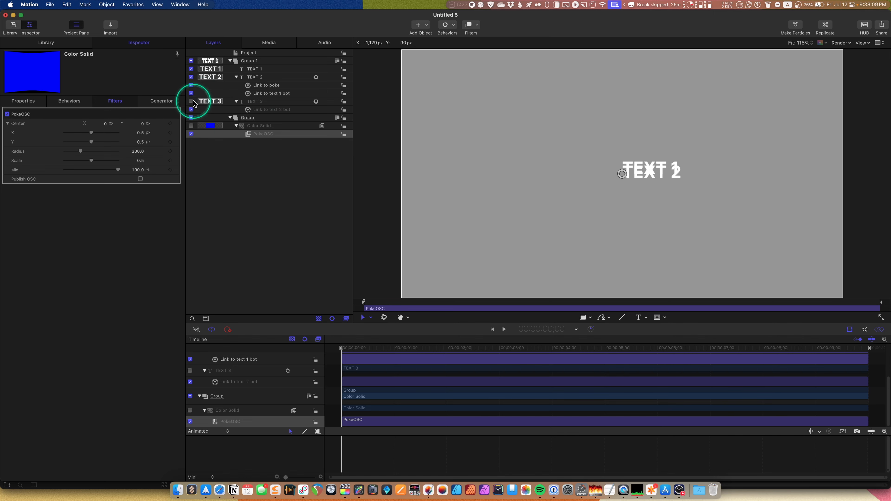
# Step: Show the TEXT 3 layer, and move the PokeOSC on-screen control down and back up to test the three lines' spacing
pyautogui.click(191, 101)
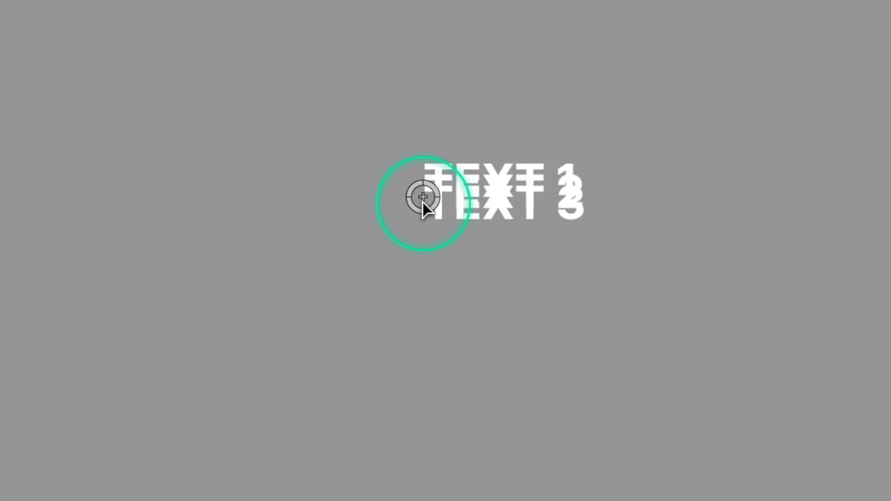
pyautogui.moveTo(622, 176); pyautogui.dragTo(627, 248)
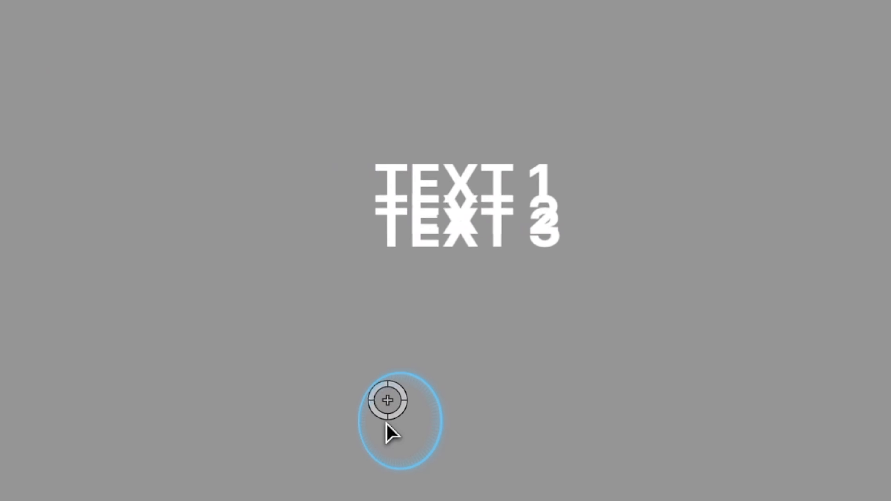
pyautogui.moveTo(386, 424); pyautogui.dragTo(394, 199)
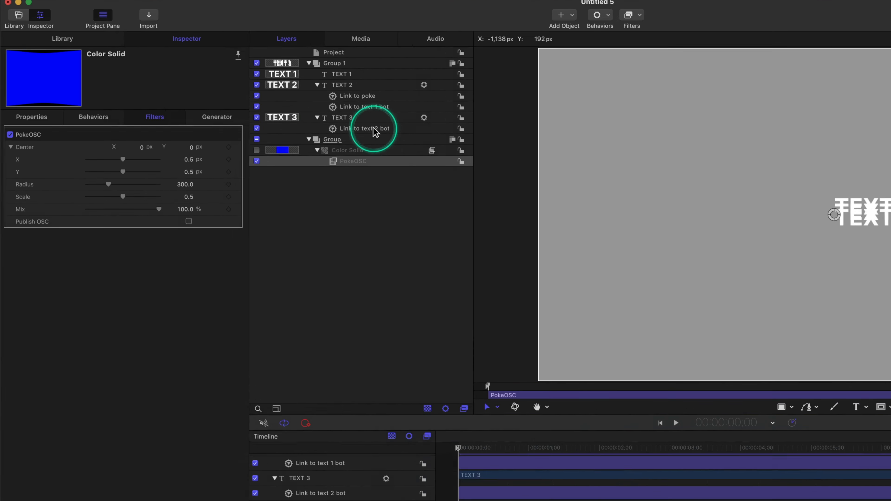
# Step: Add a Link parameter behavior to the Edge Offset of TEXT 3's Link to text 2 bot behavior
pyautogui.click(278, 110)
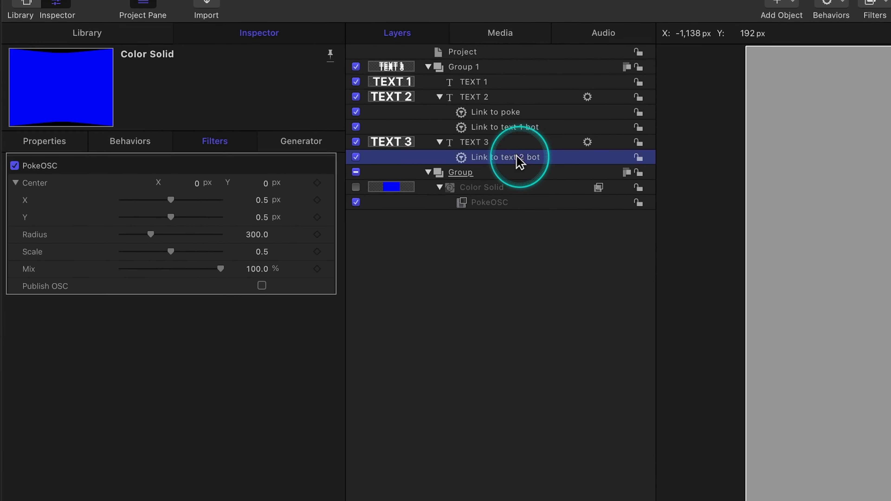
pyautogui.click(349, 441)
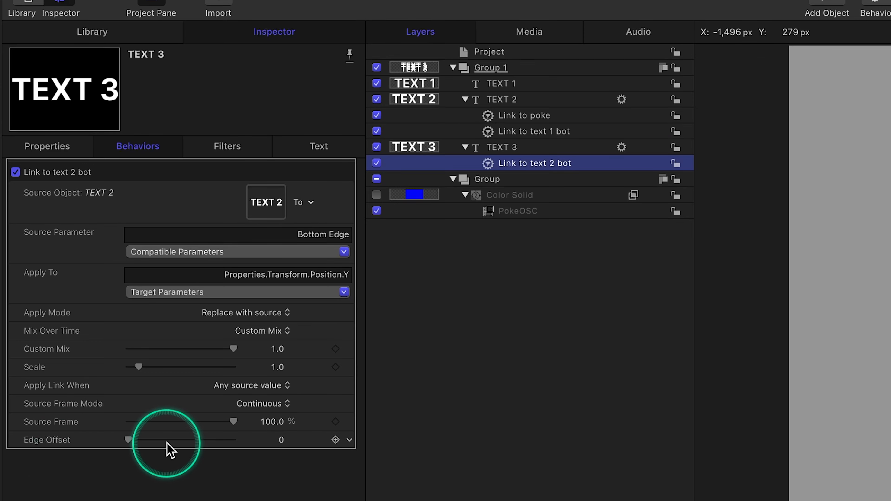
pyautogui.click(349, 440)
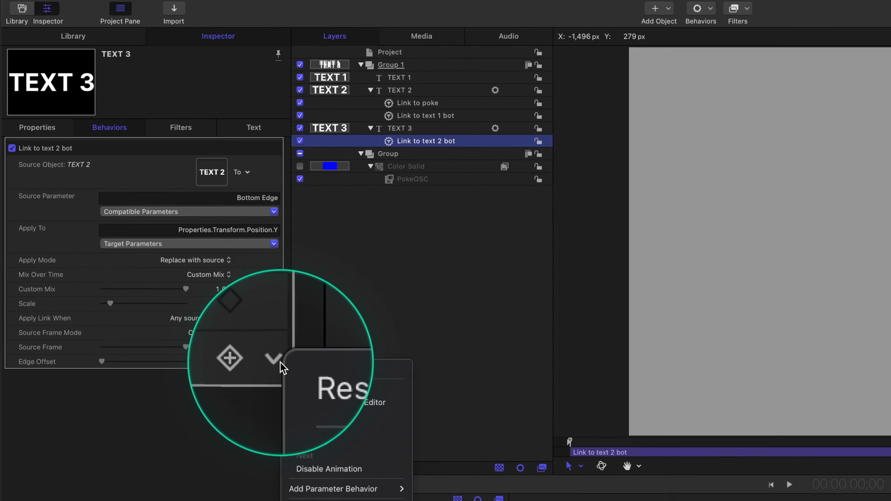
pyautogui.moveTo(335, 495)
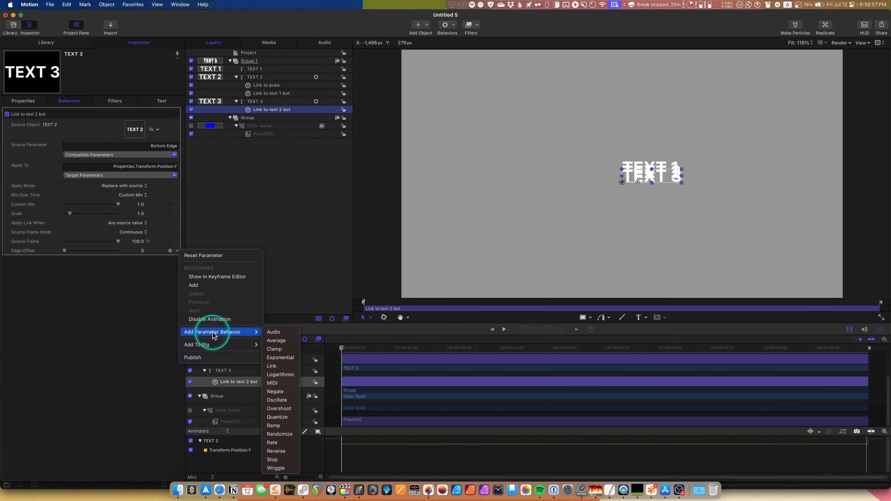
pyautogui.click(275, 367)
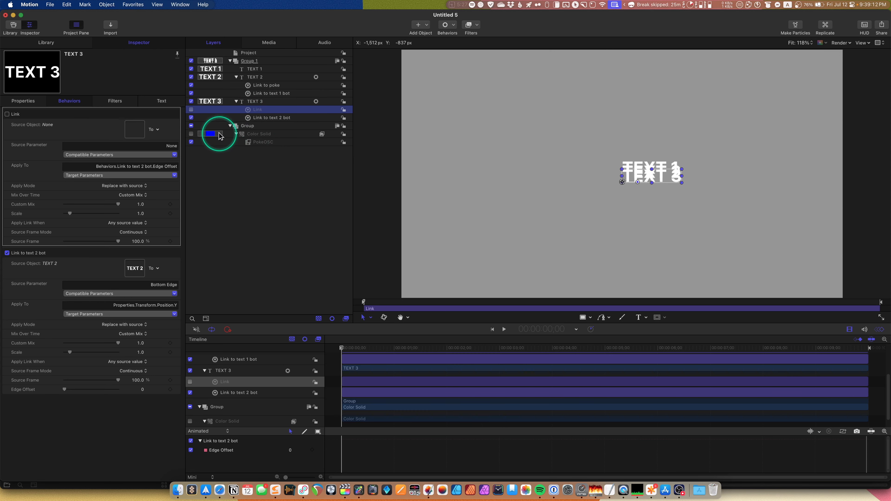
# Step: Set the Color Solid as the source object of TEXT 3's new Link behavior, and rename the behavior as Link to poke
pyautogui.moveTo(215, 136); pyautogui.dragTo(135, 131)
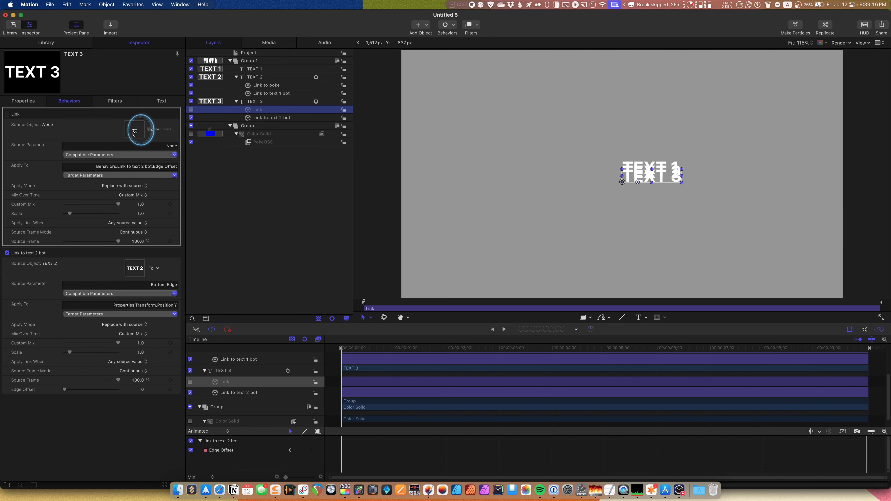
pyautogui.moveTo(135, 132); pyautogui.dragTo(135, 131)
pyautogui.click(259, 109)
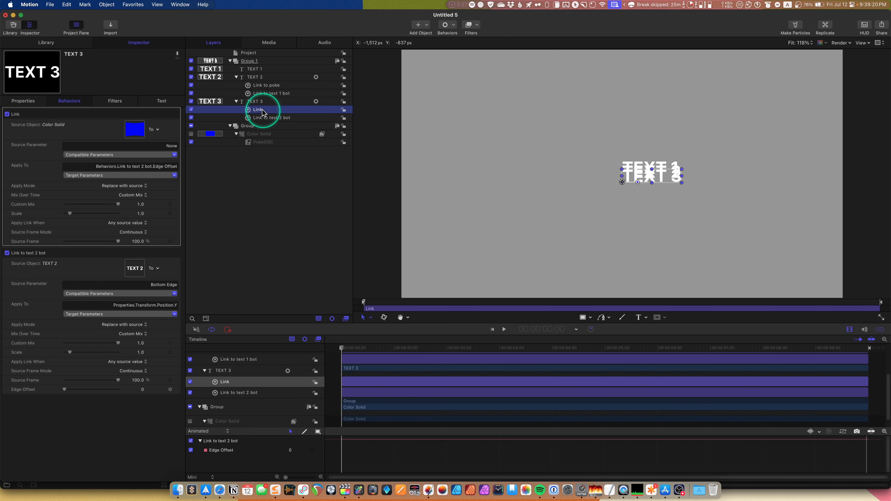
pyautogui.write('to poke')
pyautogui.press('Return')
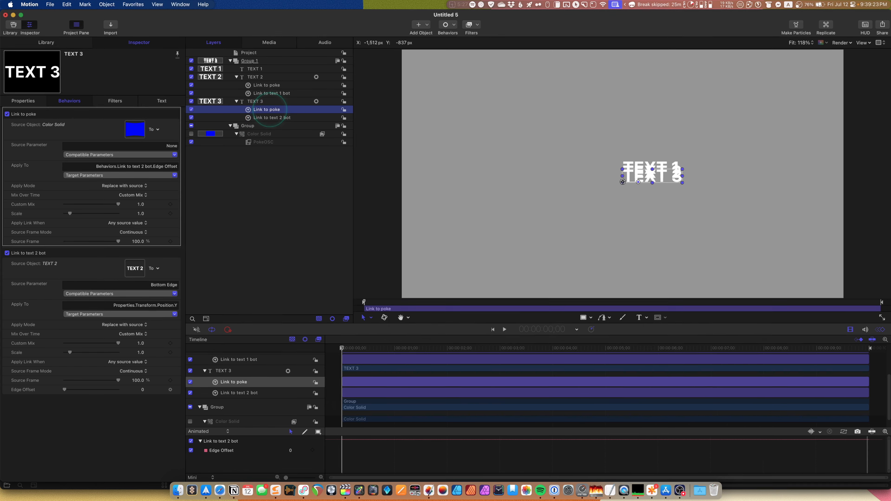
# Step: Set the source parameter of TEXT 3's Link to poke behavior to the PokeOSC filter's Center Y
pyautogui.click(125, 154)
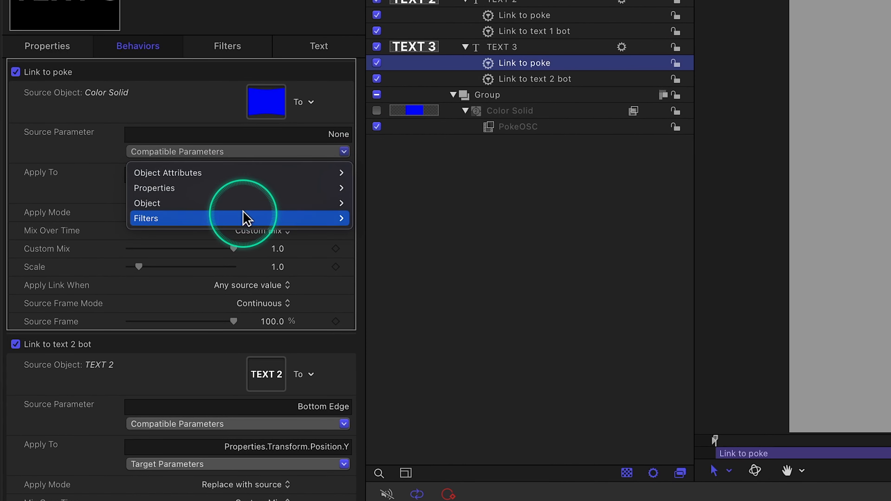
pyautogui.moveTo(328, 225)
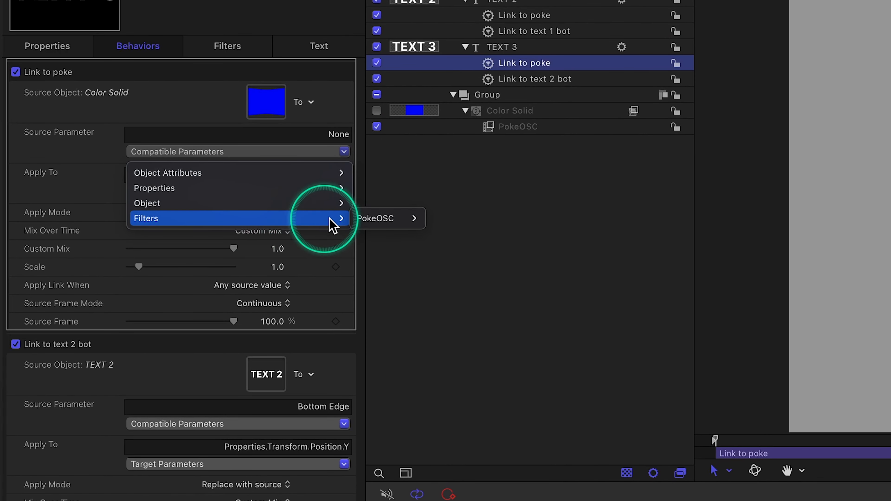
pyautogui.moveTo(408, 224)
pyautogui.moveTo(445, 219)
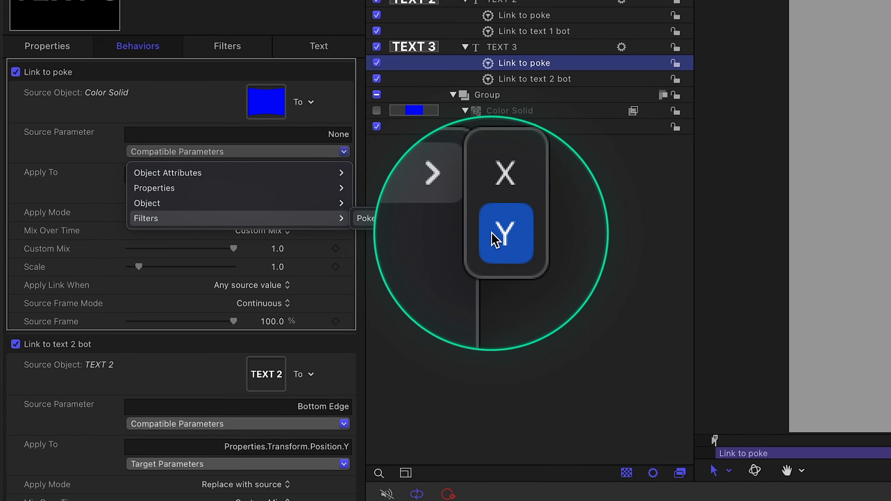
pyautogui.click(496, 242)
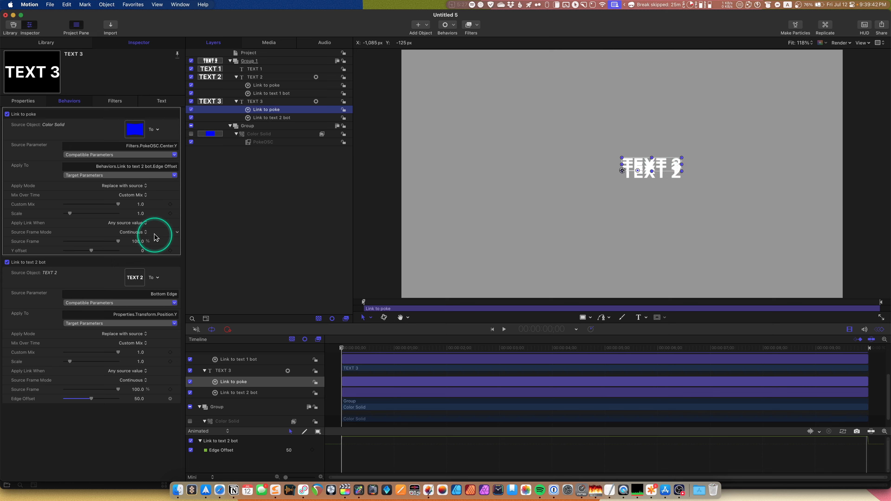
# Step: Set the Y offset of TEXT 3's Link to poke behavior to -0.5
pyautogui.click(142, 251)
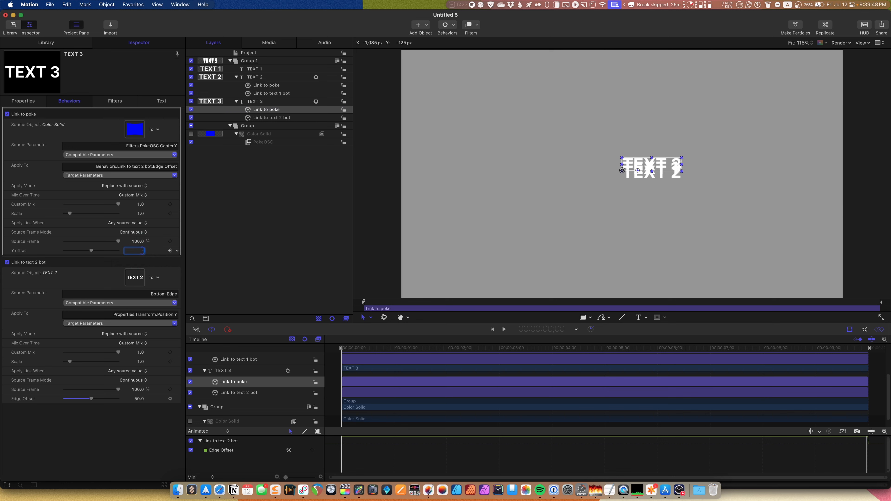
pyautogui.write('-0.5')
pyautogui.press('Return')
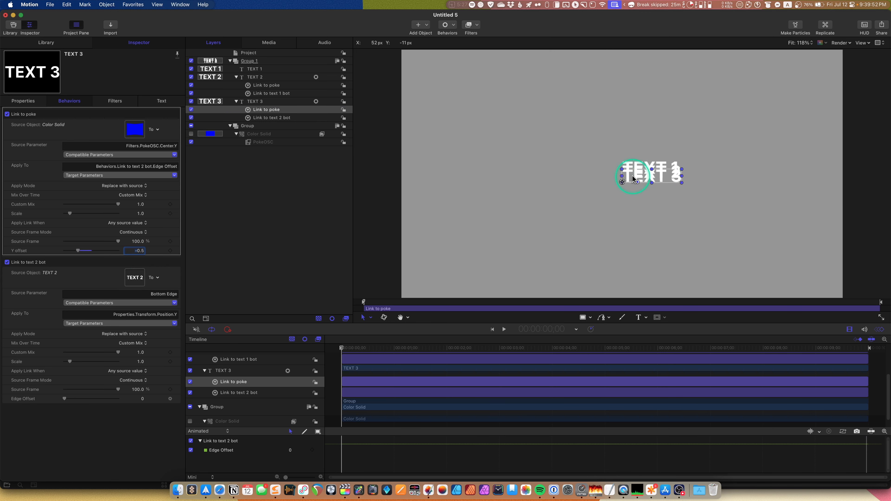
# Step: Move the PokeOSC on-screen control downward to test the even spacing of all three text lines, and undo the move
pyautogui.click(263, 142)
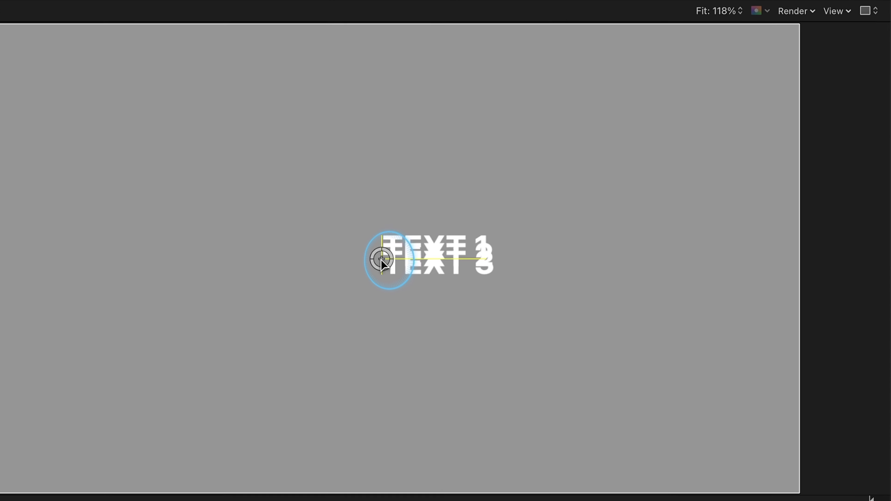
pyautogui.moveTo(622, 173); pyautogui.dragTo(622, 221)
pyautogui.moveTo(363, 361); pyautogui.dragTo(381, 389)
pyautogui.moveTo(384, 351); pyautogui.dragTo(361, 457)
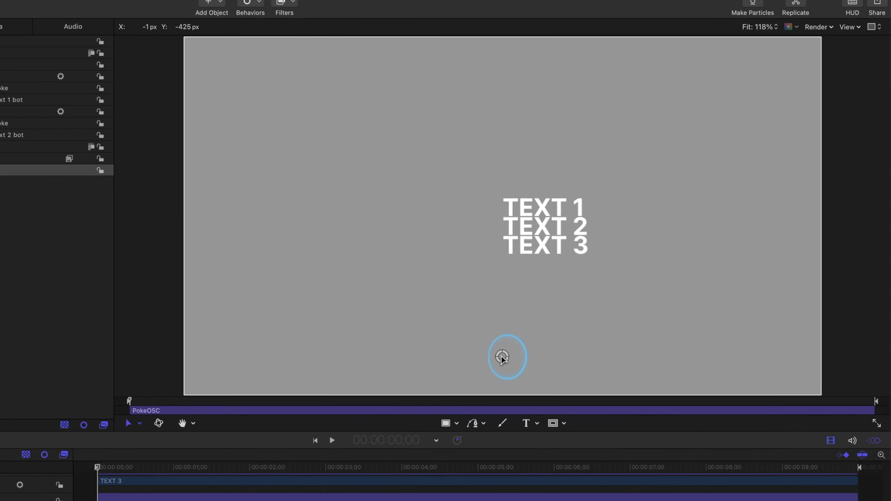
pyautogui.press('super+z')
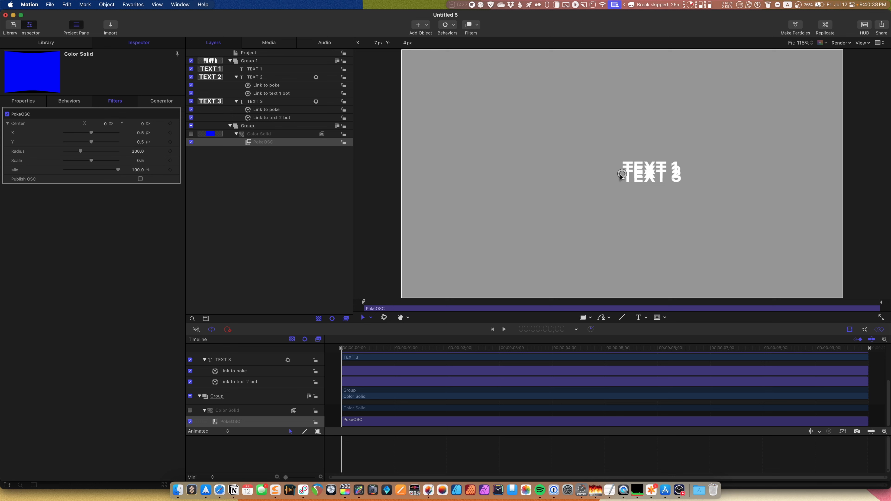
pyautogui.click(621, 176)
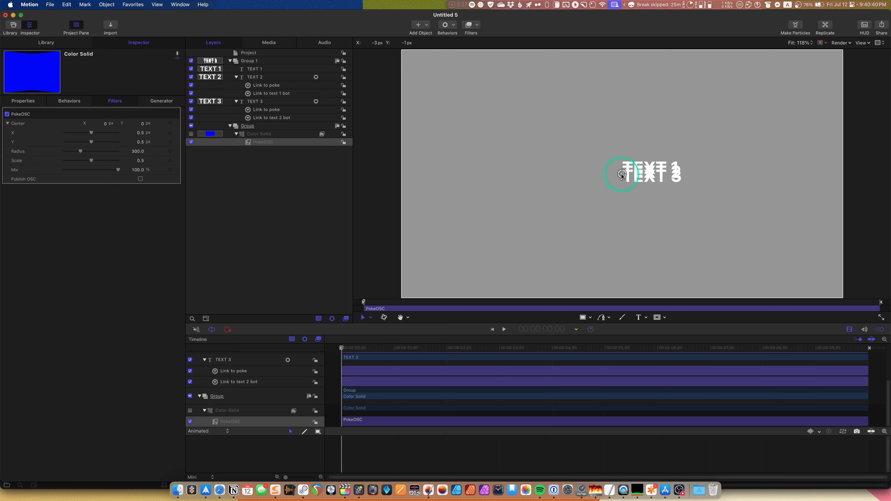
pyautogui.moveTo(622, 176)
pyautogui.mouseDown()
pyautogui.moveTo(563, 237)
pyautogui.moveTo(590, 176)
pyautogui.moveTo(618, 205)
pyautogui.moveTo(620, 249)
pyautogui.moveTo(585, 167)
pyautogui.moveTo(620, 175)
pyautogui.moveTo(452, 183)
pyautogui.moveTo(745, 176)
pyautogui.moveTo(623, 175)
pyautogui.moveTo(623, 245)
pyautogui.moveTo(622, 174)
pyautogui.mouseUp()
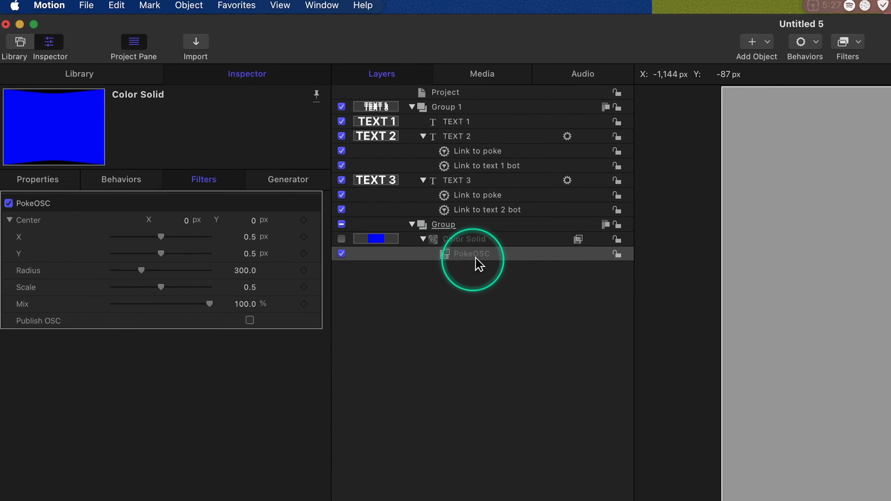
# Step: Add a Clamp parameter behavior to the X value of the PokeOSC filter's Center
pyautogui.click(290, 142)
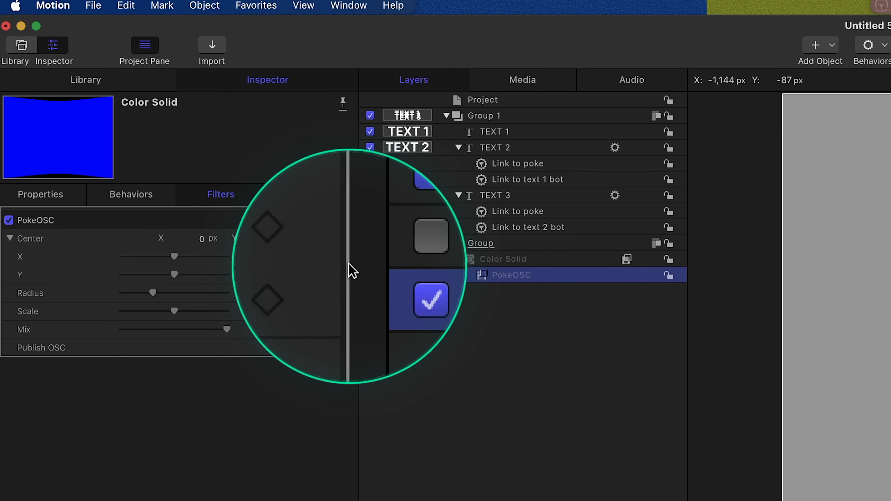
pyautogui.click(342, 257)
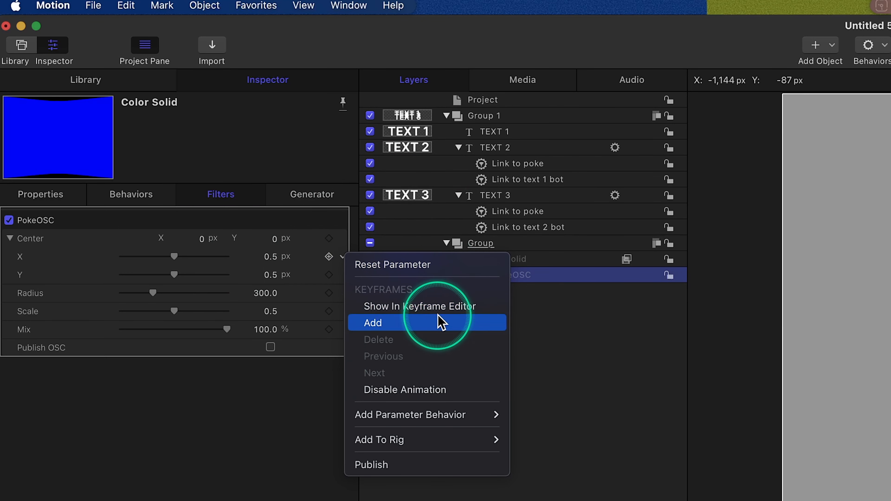
pyautogui.moveTo(474, 414)
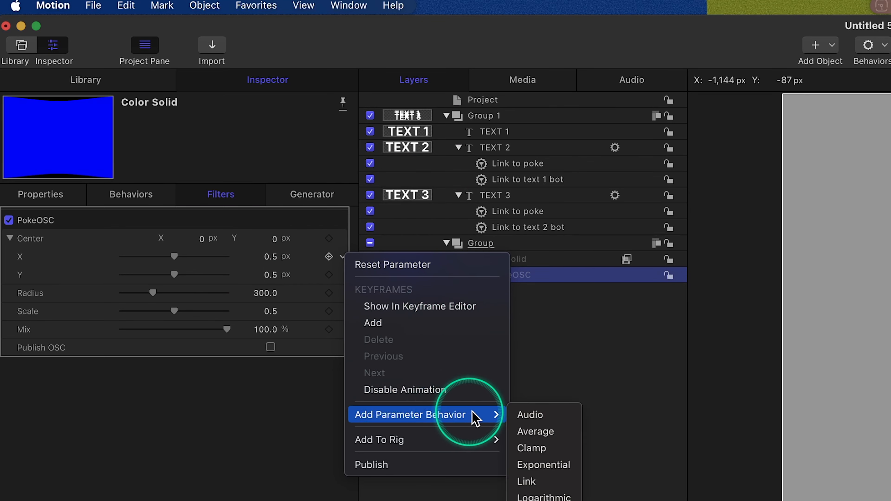
pyautogui.click(532, 449)
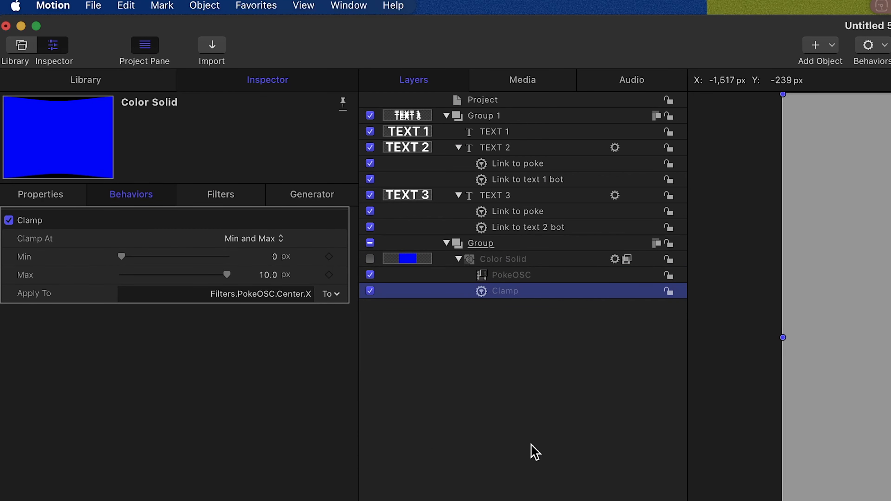
pyautogui.click(510, 347)
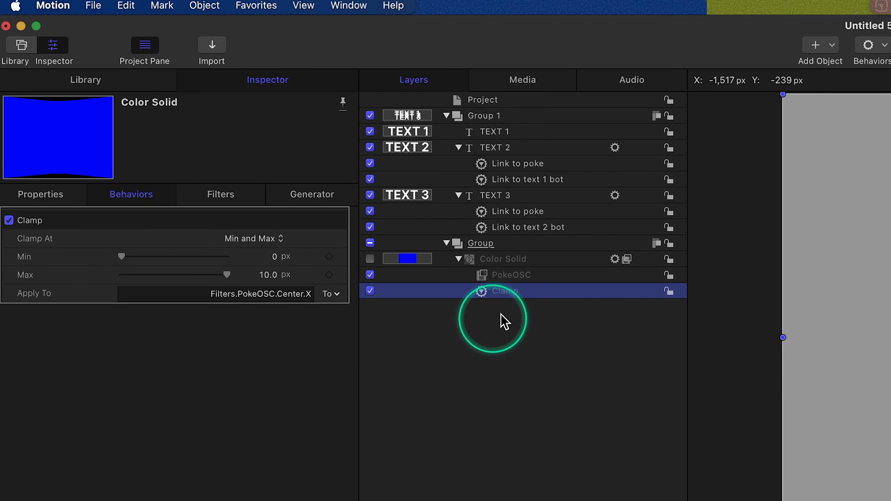
# Step: Set the Clamp behavior's Min and Max both to 0.5 px, and reselect the PokeOSC filter
pyautogui.click(261, 259)
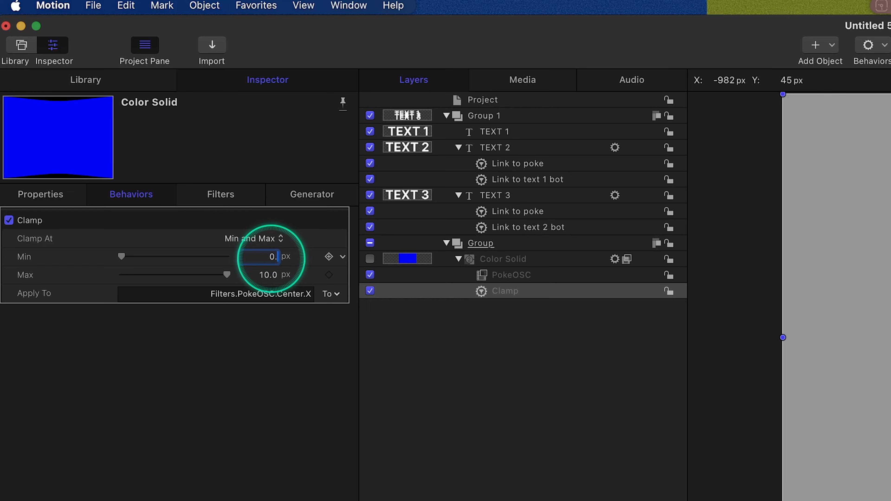
pyautogui.press('Return')
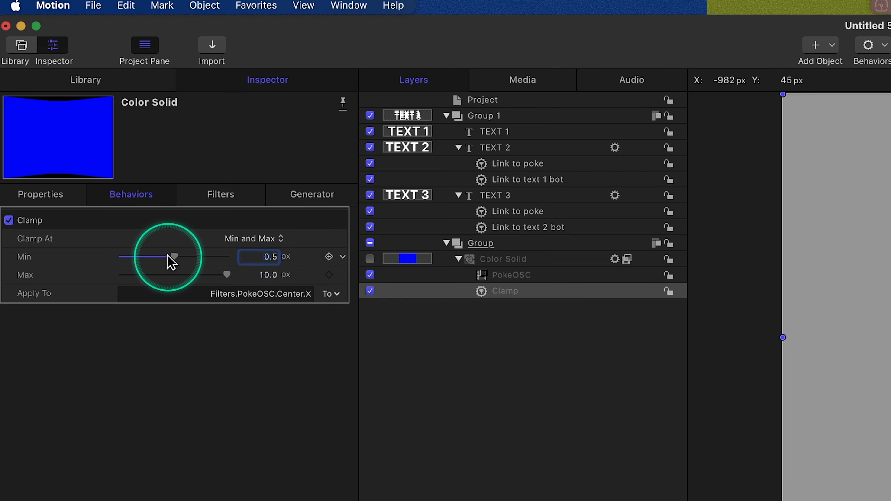
pyautogui.click(268, 278)
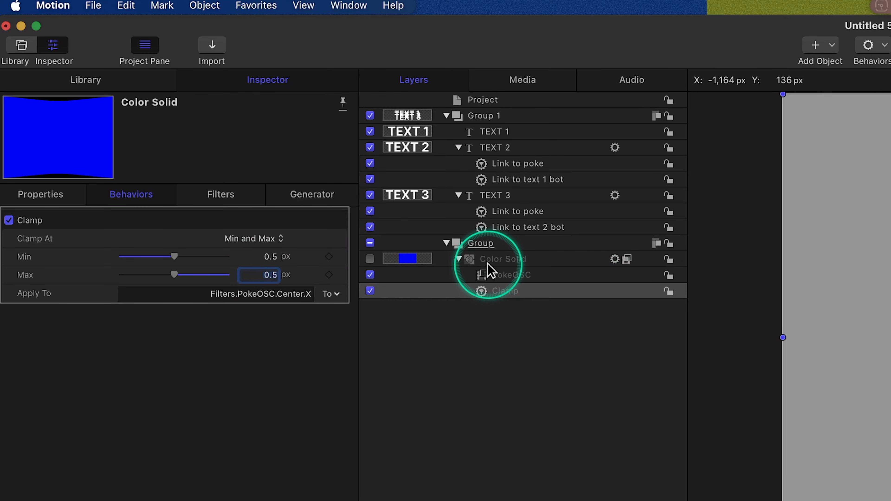
pyautogui.click(519, 285)
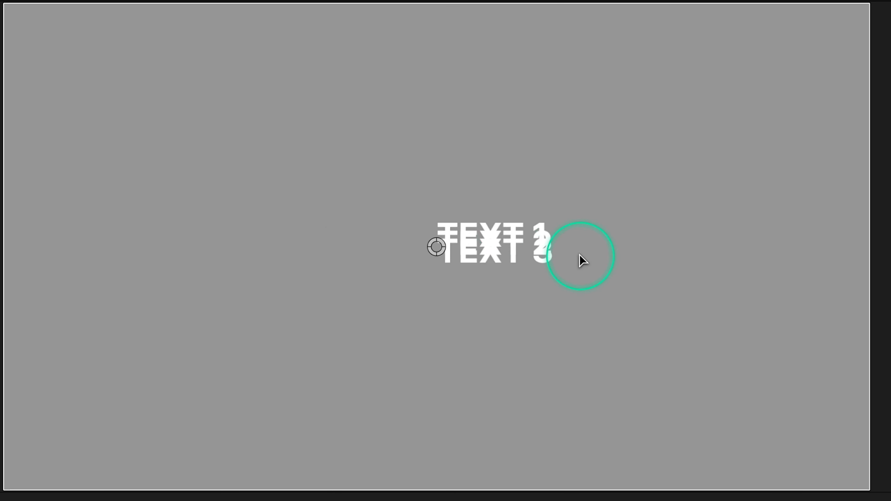
# Step: Move the PokeOSC on-screen control sideways and vertically to test that the Clamp limits its horizontal movement
pyautogui.moveTo(439, 248); pyautogui.dragTo(341, 267)
pyautogui.moveTo(212, 267); pyautogui.dragTo(670, 260)
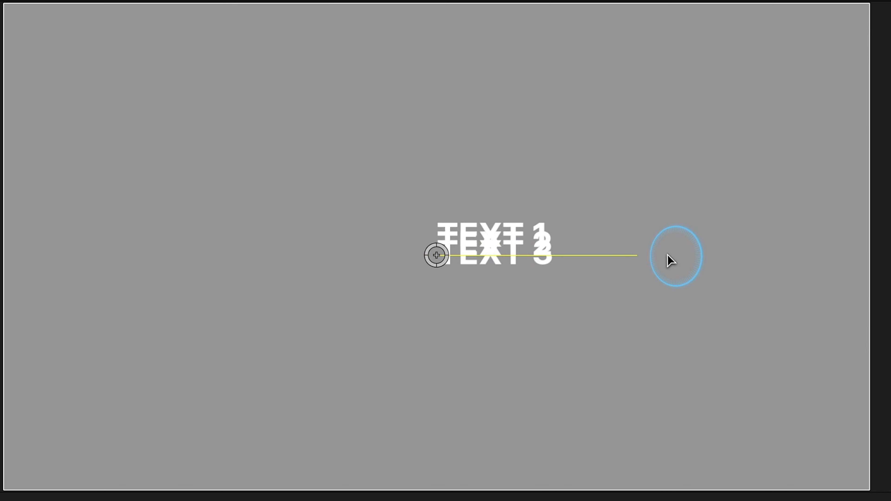
pyautogui.moveTo(604, 262); pyautogui.dragTo(436, 248)
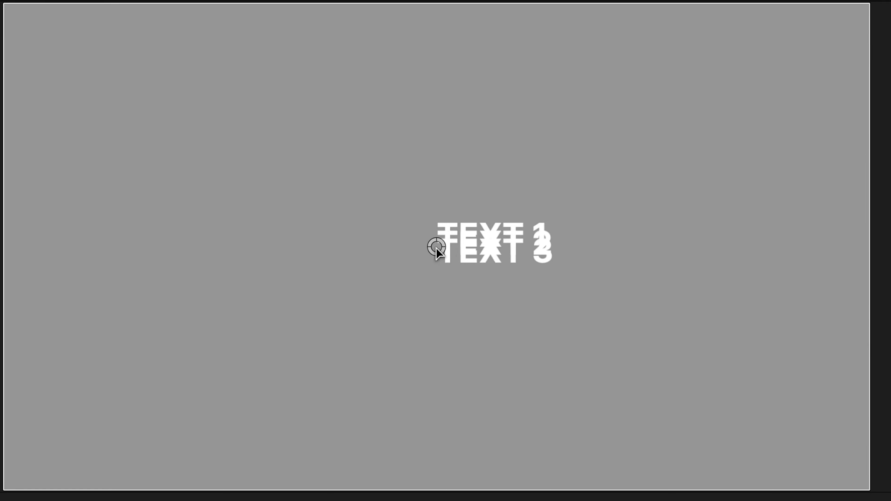
pyautogui.click(436, 248)
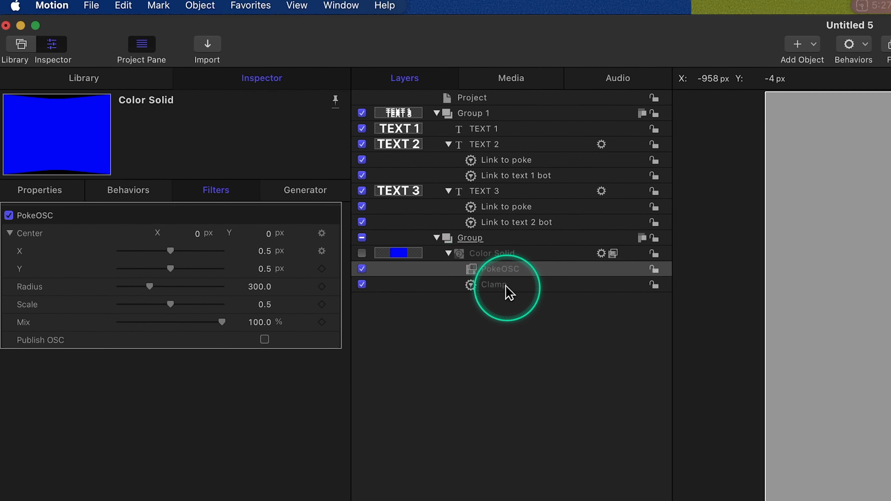
# Step: Set the Clamp behavior's Min and Max both to 0.55 px, and reselect the PokeOSC filter
pyautogui.click(113, 166)
pyautogui.click(268, 260)
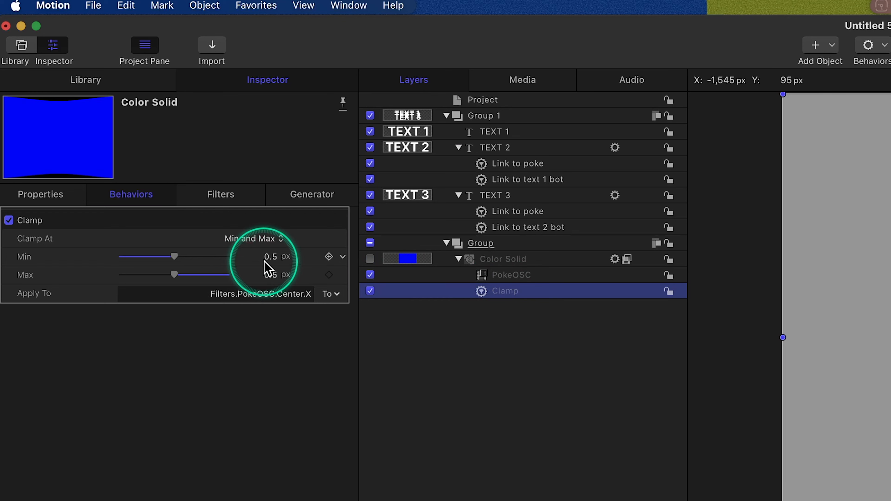
pyautogui.click(269, 260)
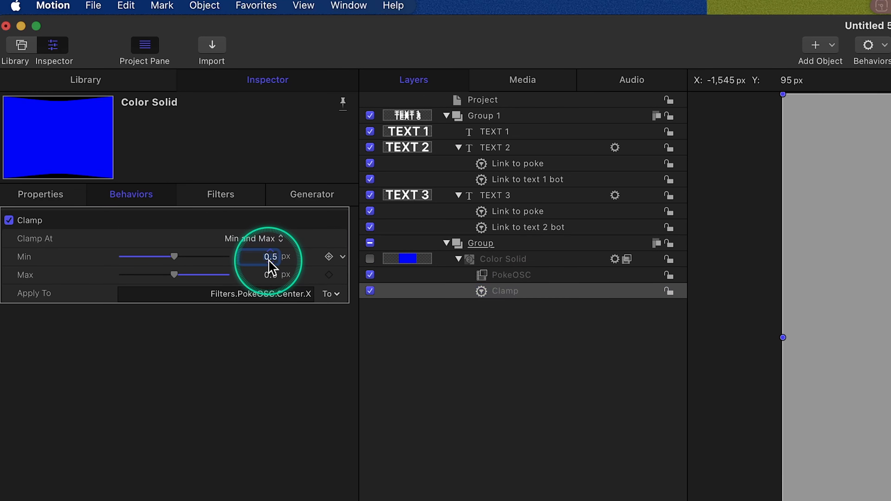
pyautogui.write('5')
pyautogui.click(271, 275)
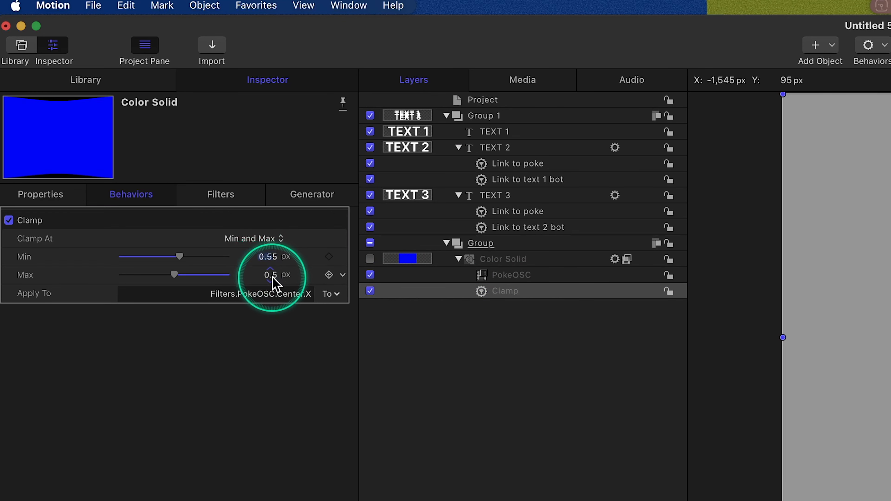
pyautogui.click(271, 275)
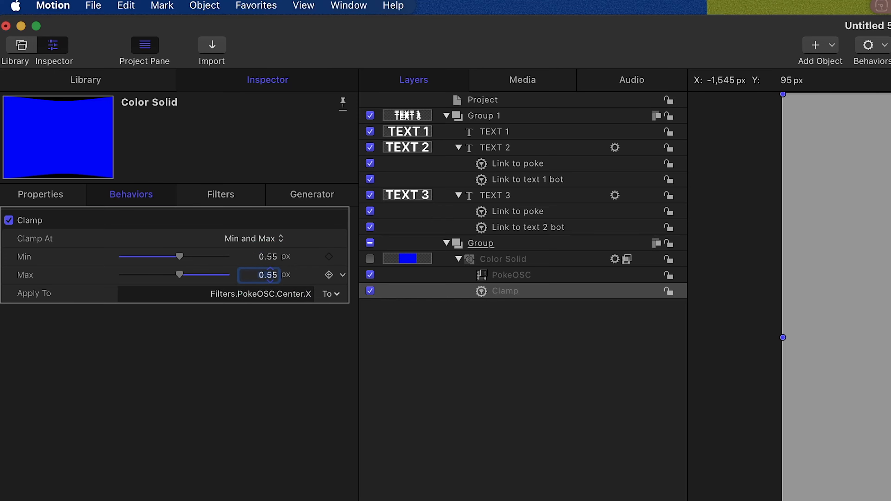
pyautogui.click(507, 278)
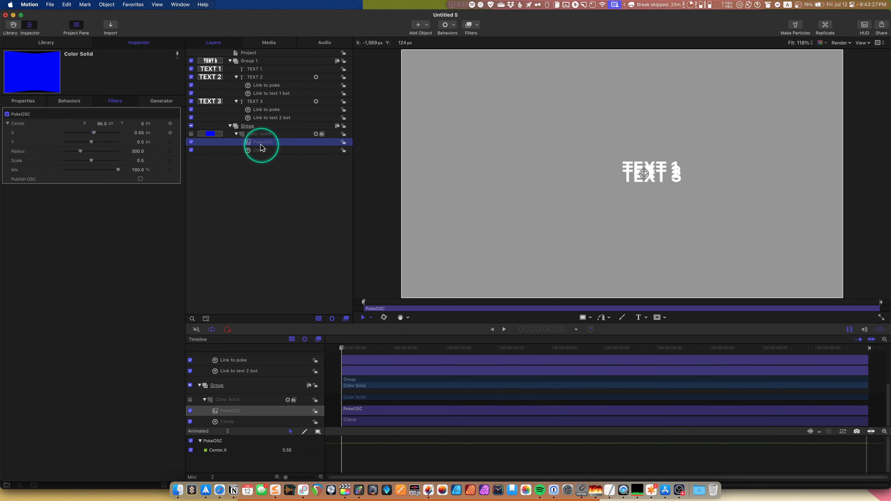
# Step: Set the Clamp behavior's Min and Max both to 0.65 px, and reselect the PokeOSC filter
pyautogui.click(270, 150)
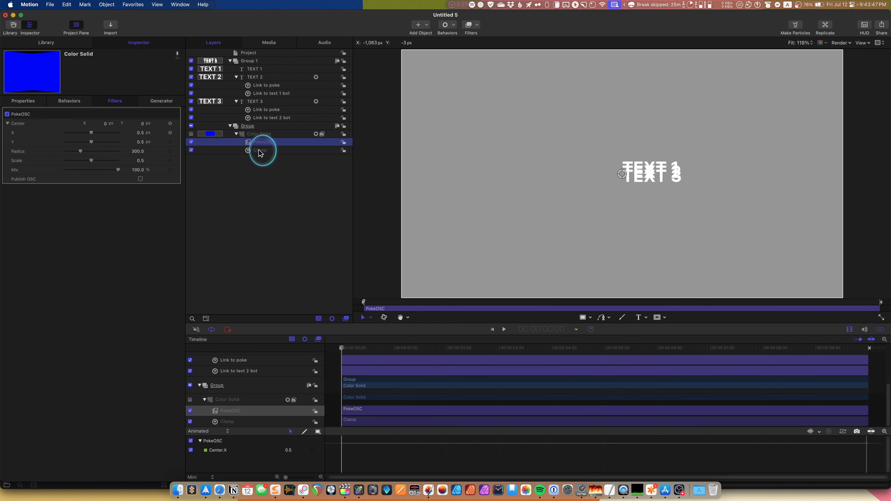
pyautogui.click(138, 133)
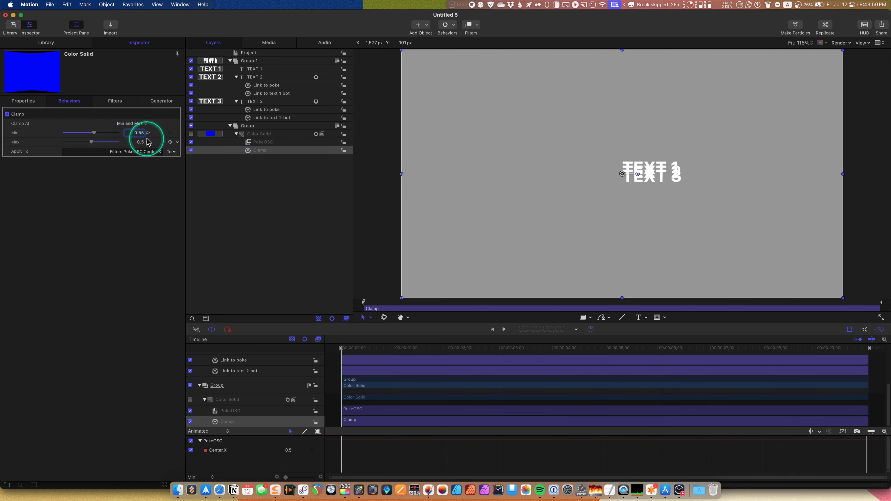
pyautogui.write('0.65')
pyautogui.press('Return')
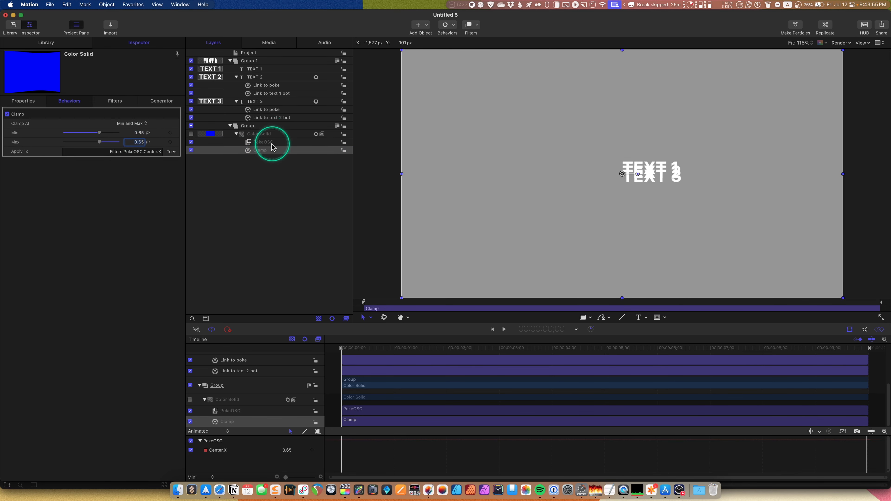
pyautogui.click(270, 143)
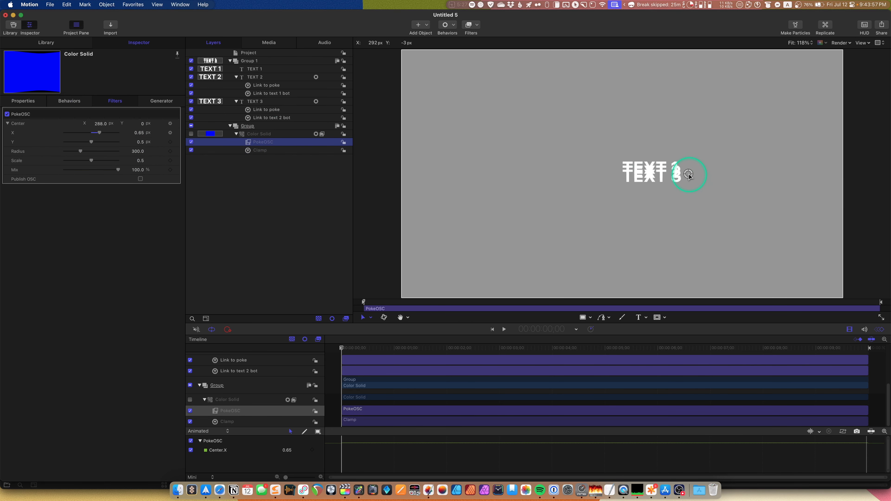
# Step: Move the PokeOSC on-screen control sideways and down toward the canvas's lower edge to test the clamp and the text spacing
pyautogui.moveTo(687, 174); pyautogui.dragTo(714, 184)
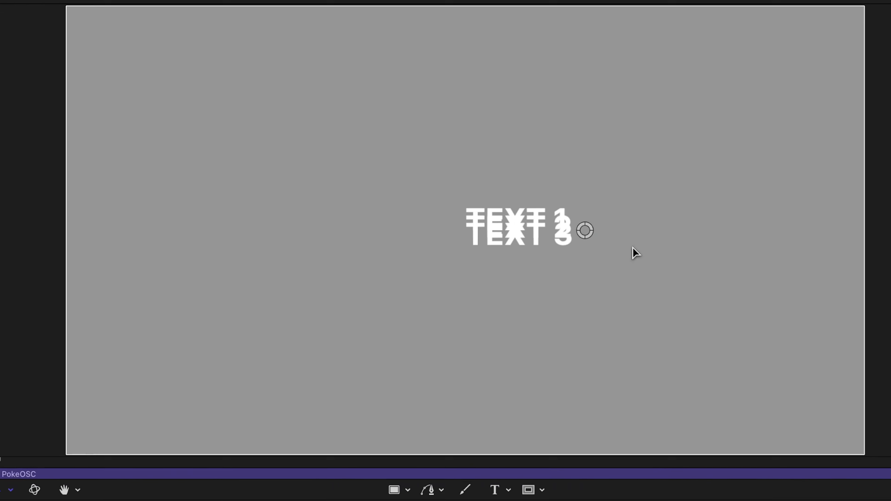
pyautogui.moveTo(689, 173); pyautogui.dragTo(689, 173)
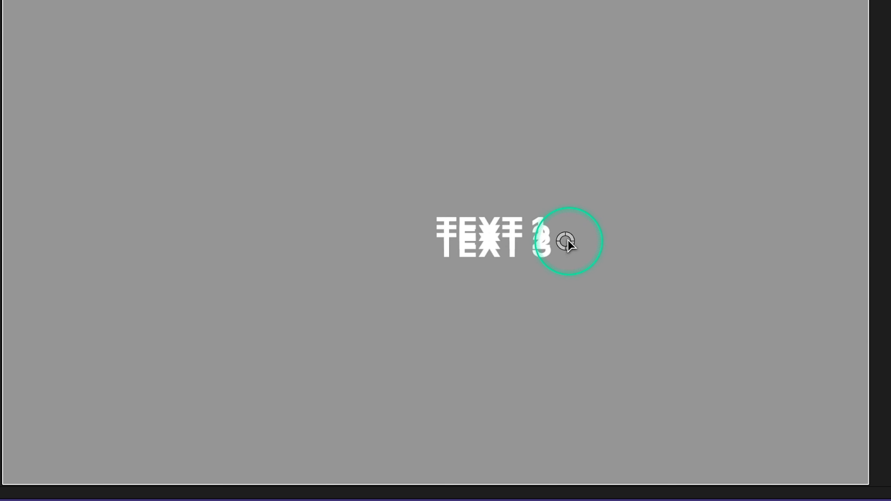
pyautogui.moveTo(568, 243); pyautogui.dragTo(565, 469)
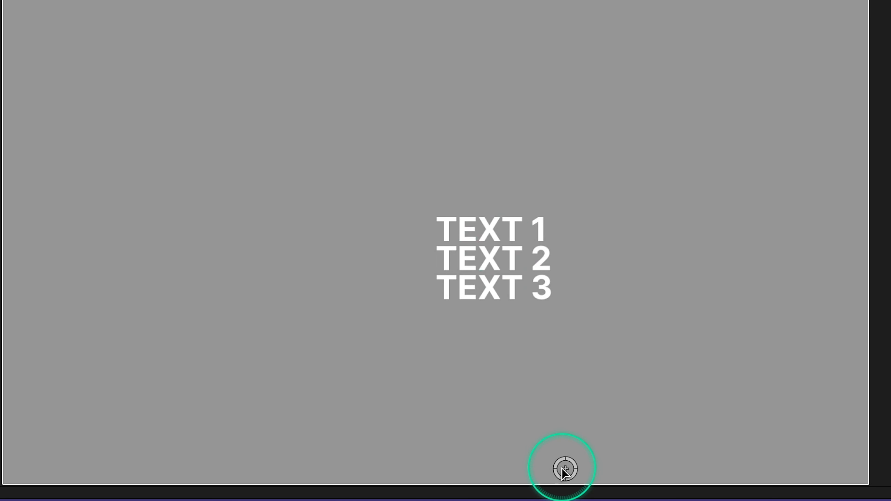
pyautogui.moveTo(564, 469); pyautogui.dragTo(592, 383)
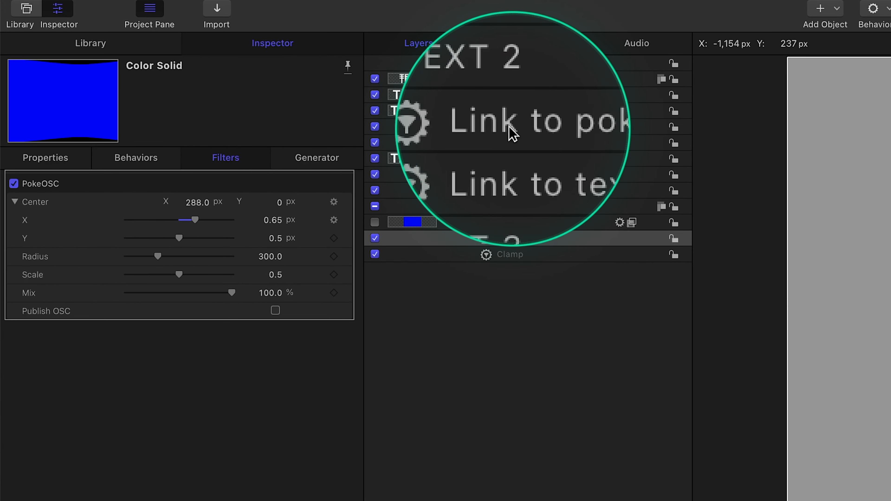
# Step: Set the Scale of TEXT 2's Link to poke behavior to 10
pyautogui.click(527, 132)
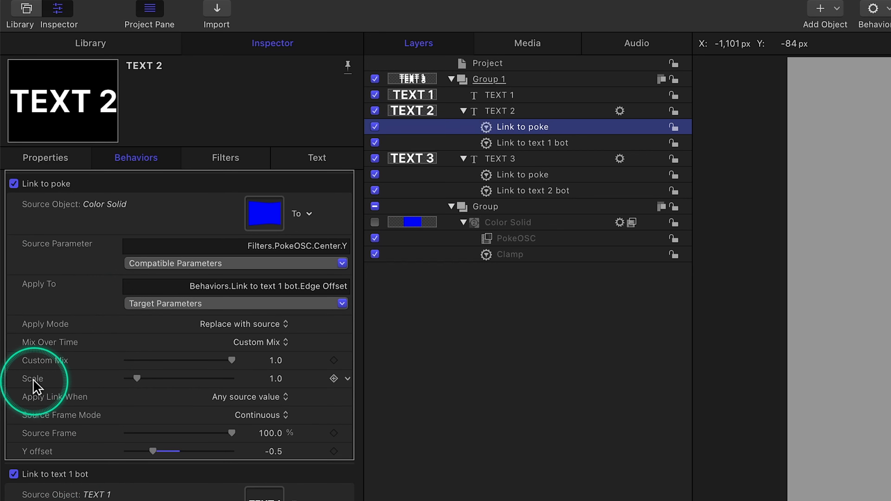
pyautogui.click(279, 379)
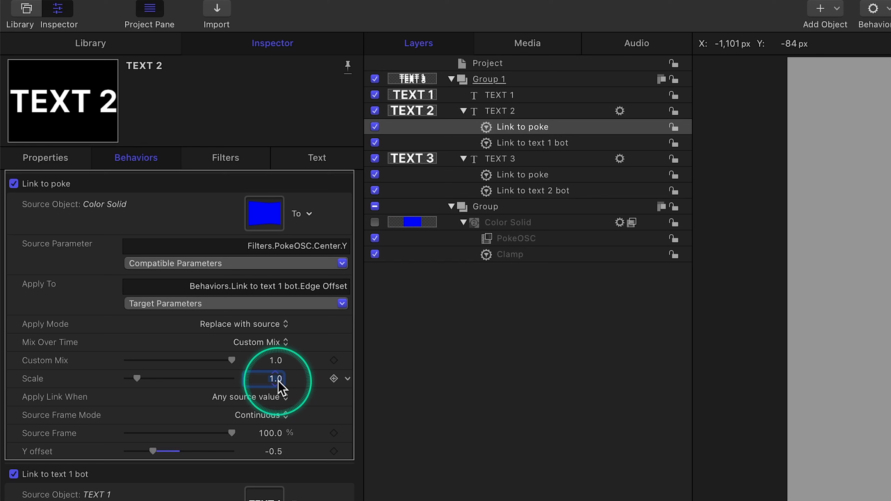
pyautogui.write('10')
pyautogui.press('Return')
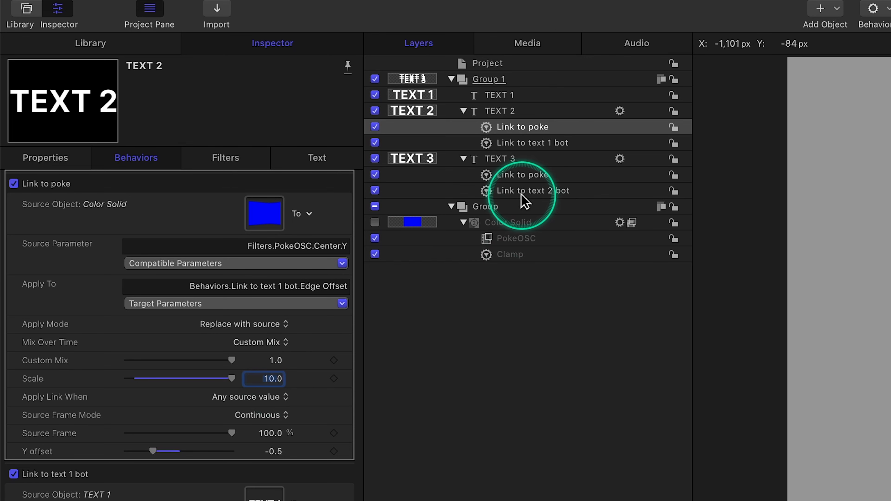
# Step: Set the Scale of TEXT 3's Link to poke behavior to 10, and test the spacing by moving the PokeOSC control down
pyautogui.click(544, 180)
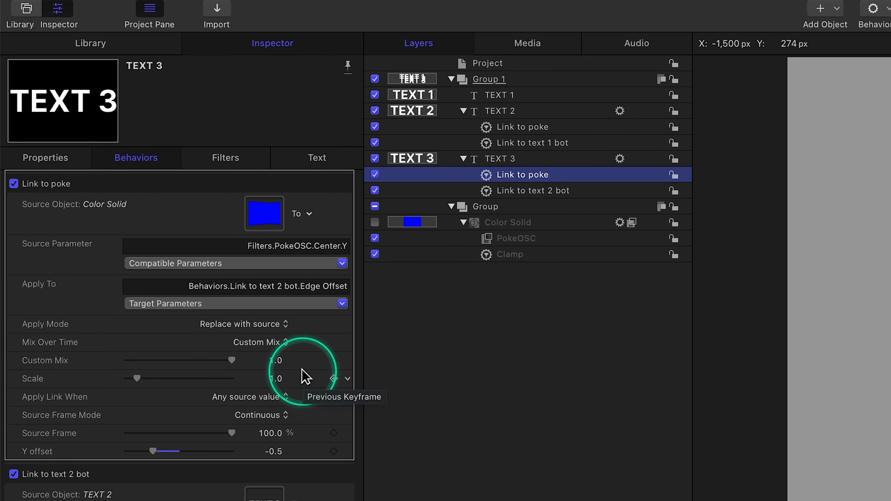
pyautogui.click(277, 379)
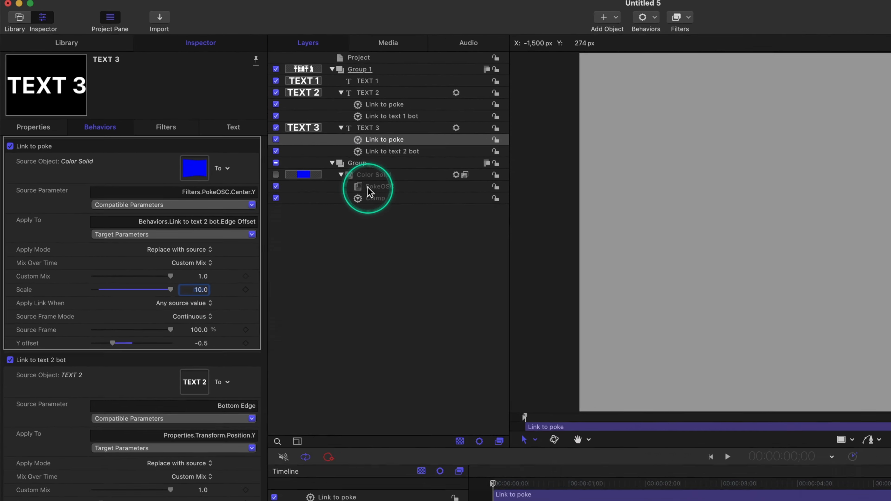
pyautogui.click(502, 238)
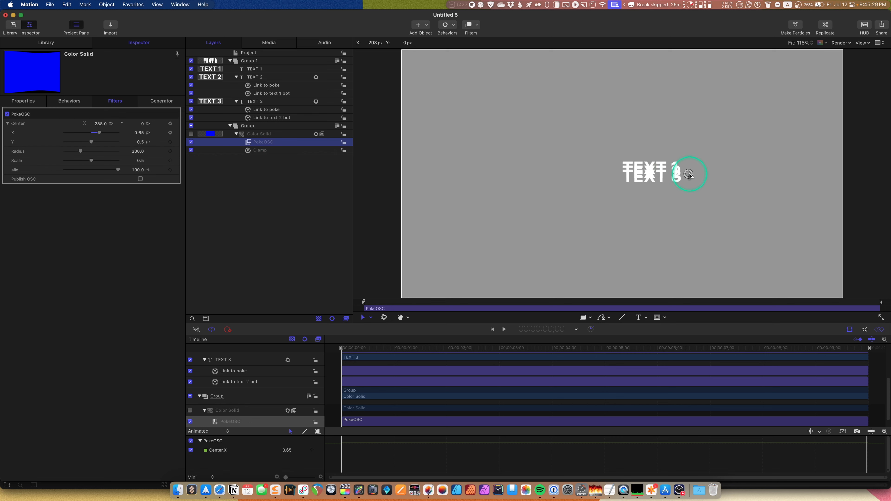
pyautogui.moveTo(690, 176); pyautogui.dragTo(694, 201)
# Step: Set the Scale of TEXT 3's Link to poke behavior to 5, and test the line spacing with the PokeOSC control
pyautogui.click(267, 109)
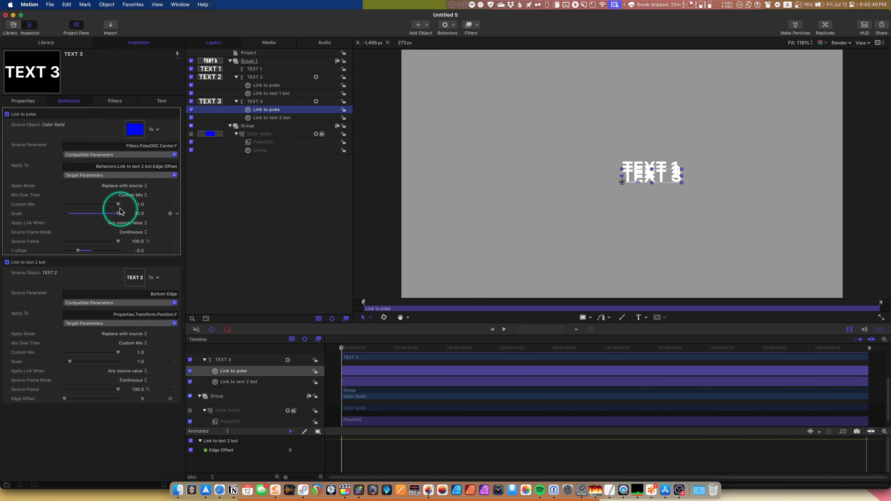
pyautogui.click(139, 214)
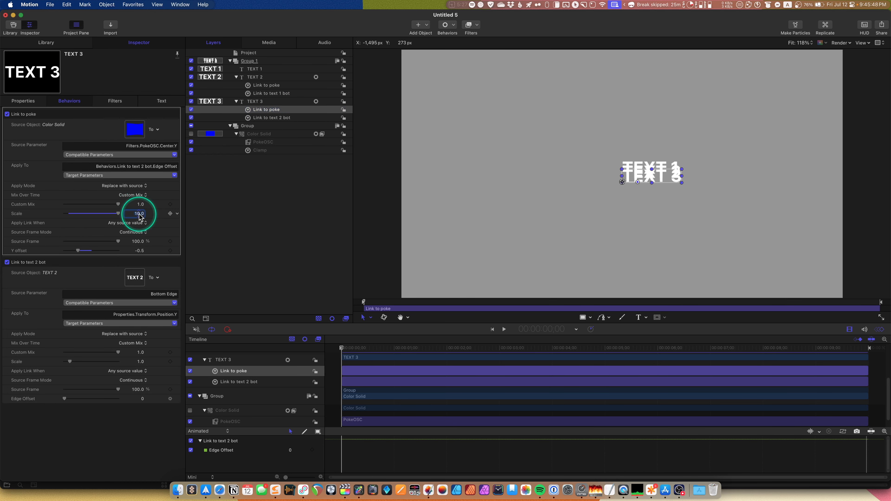
pyautogui.click(280, 86)
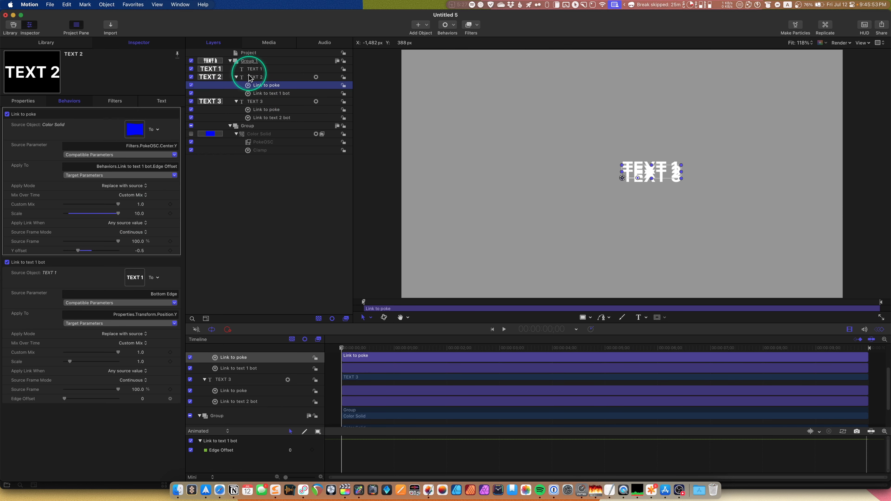
pyautogui.click(258, 110)
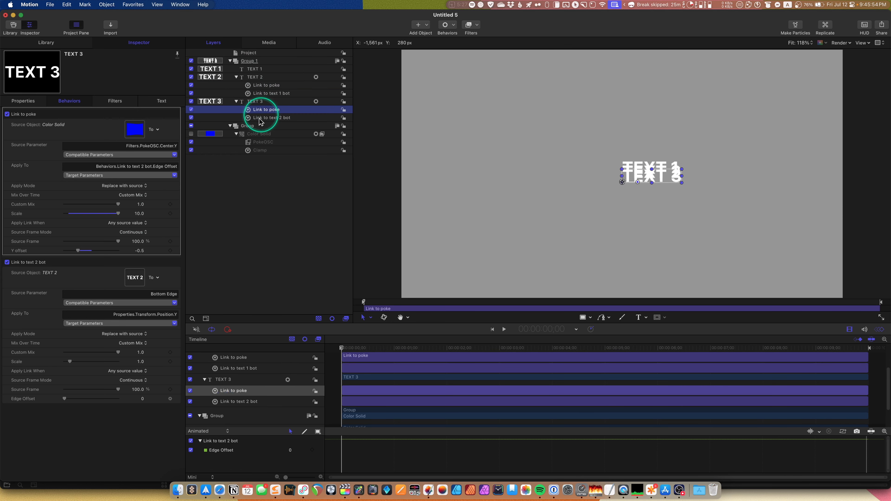
pyautogui.click(139, 215)
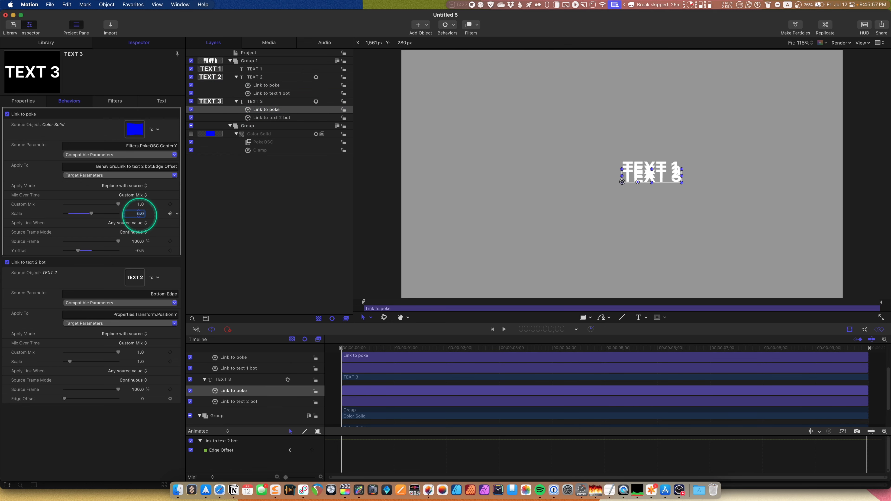
pyautogui.click(282, 142)
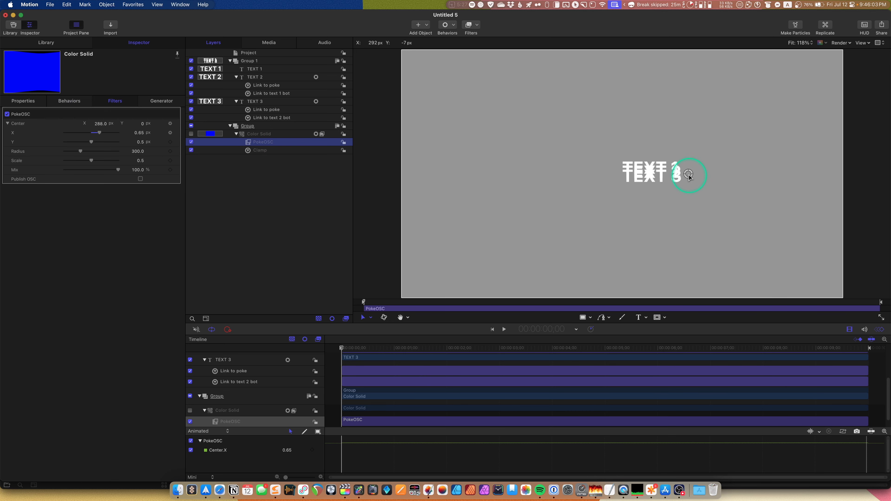
pyautogui.moveTo(689, 174); pyautogui.dragTo(689, 220)
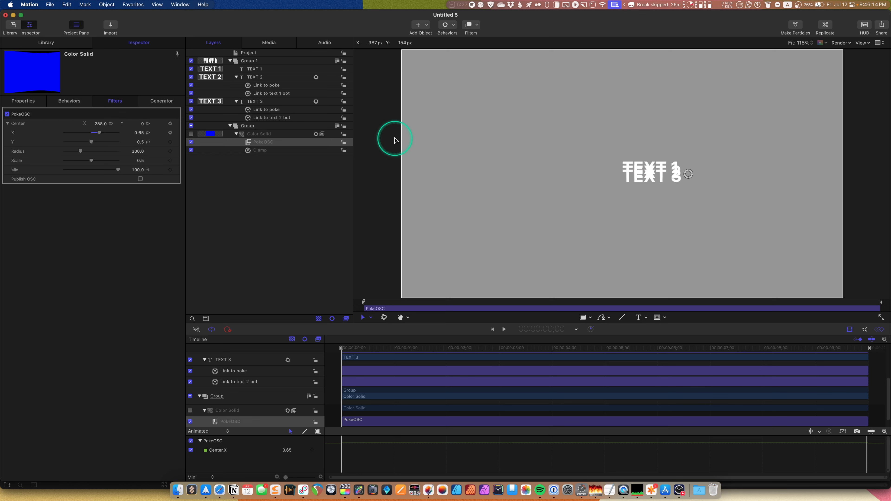
# Step: Set TEXT 3's Link to poke Scale back to 10, and move the PokeOSC control down to a Center Y of about 0.44
pyautogui.click(282, 110)
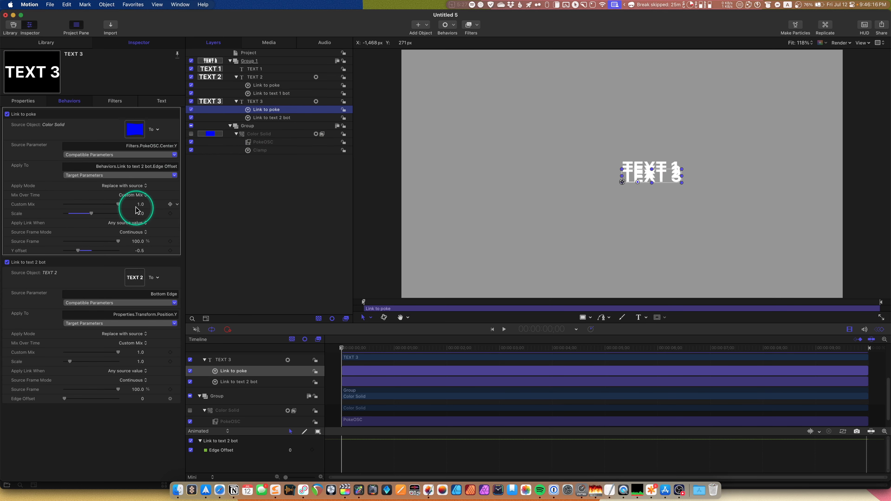
pyautogui.click(141, 215)
pyautogui.write('10')
pyautogui.press('Return')
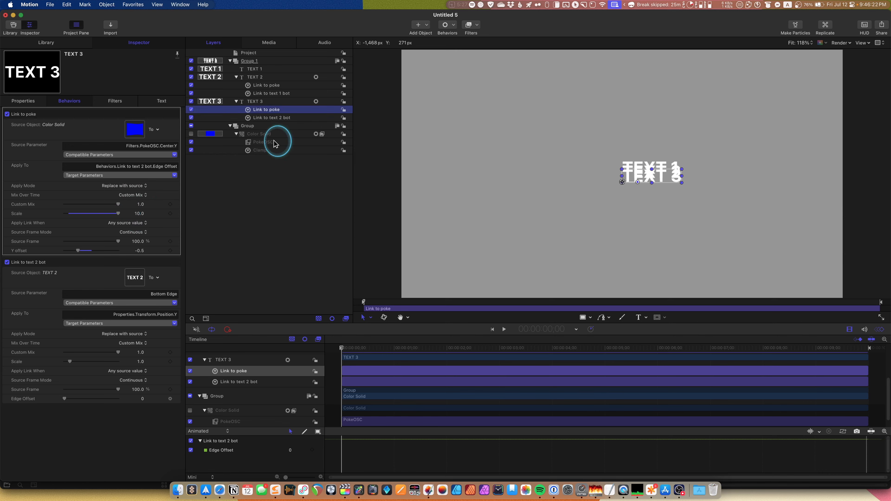
pyautogui.click(276, 142)
pyautogui.moveTo(690, 175)
pyautogui.mouseDown()
pyautogui.moveTo(690, 223)
pyautogui.moveTo(691, 187)
pyautogui.mouseUp()
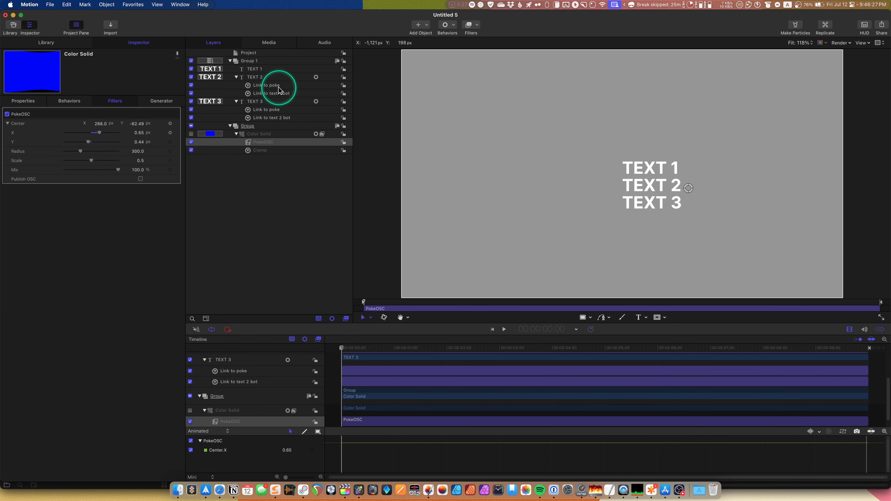
# Step: Set the Scale of TEXT 2's Link to poke behavior to 6
pyautogui.click(277, 86)
pyautogui.click(142, 215)
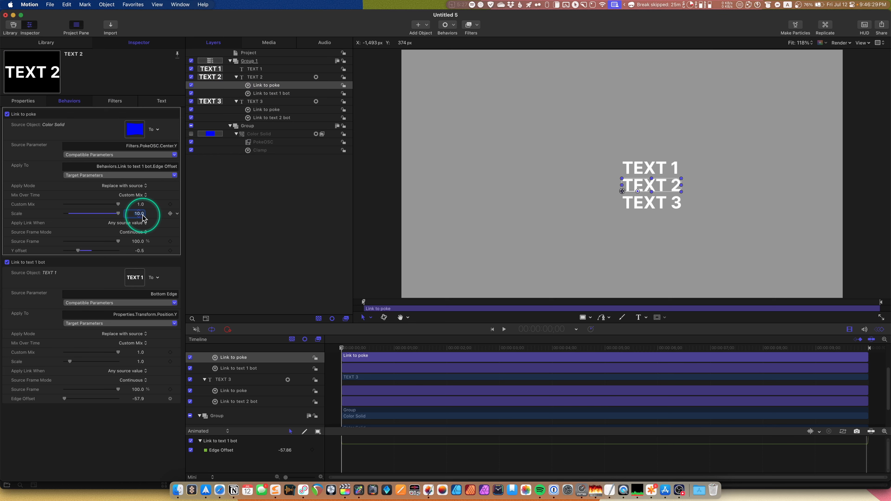
pyautogui.write('6')
pyautogui.press('Return')
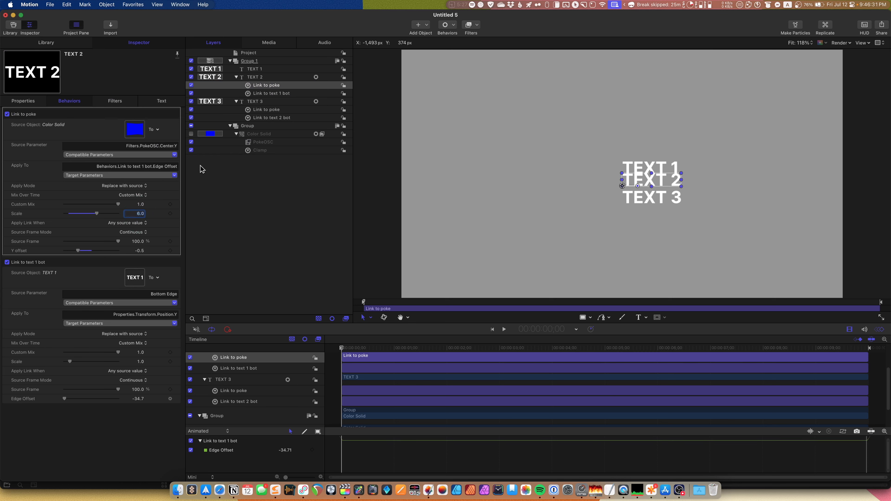
# Step: Set the Scale of TEXT 3's Link to poke behavior to 6, and test the spacing by moving PokeOSC to a Center Y of about 0.45
pyautogui.click(265, 109)
pyautogui.click(167, 231)
pyautogui.click(141, 214)
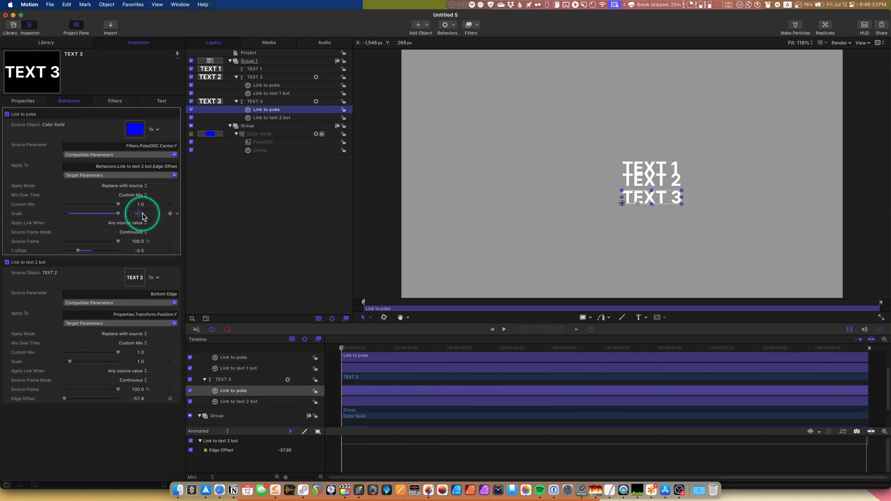
pyautogui.write('6')
pyautogui.press('Return')
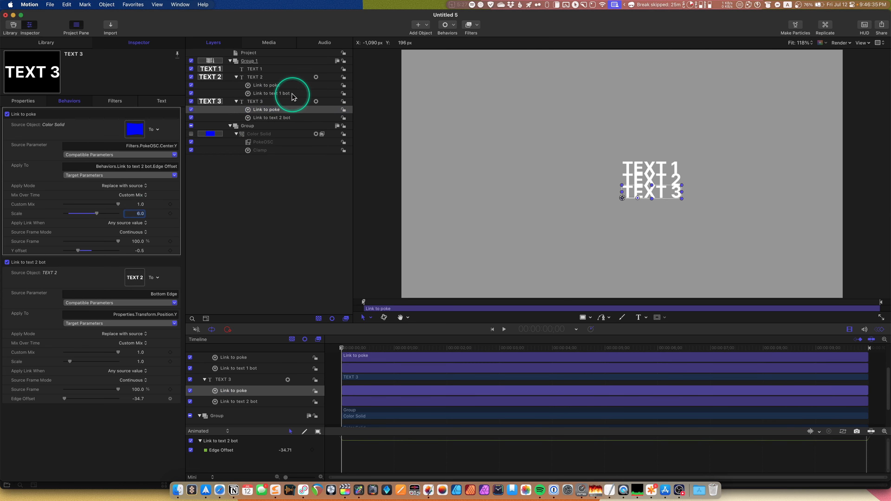
pyautogui.click(268, 143)
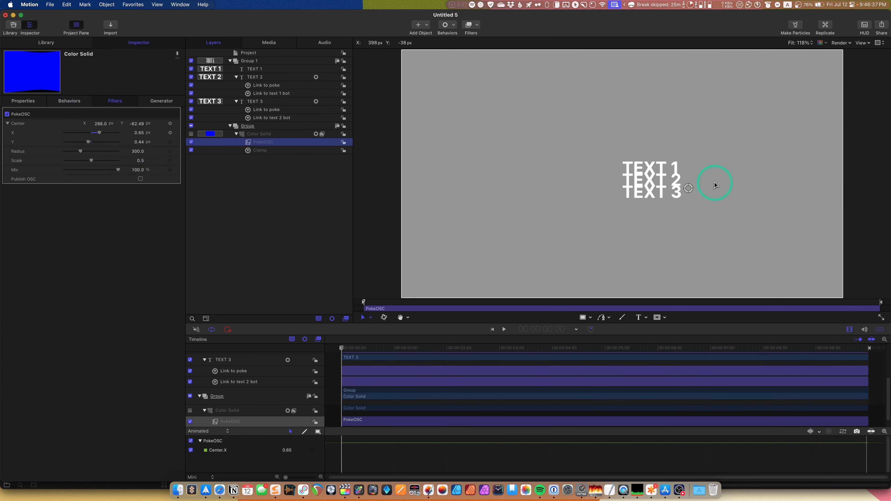
pyautogui.moveTo(683, 192)
pyautogui.mouseDown()
pyautogui.moveTo(688, 237)
pyautogui.moveTo(689, 162)
pyautogui.moveTo(690, 232)
pyautogui.moveTo(689, 185)
pyautogui.mouseUp()
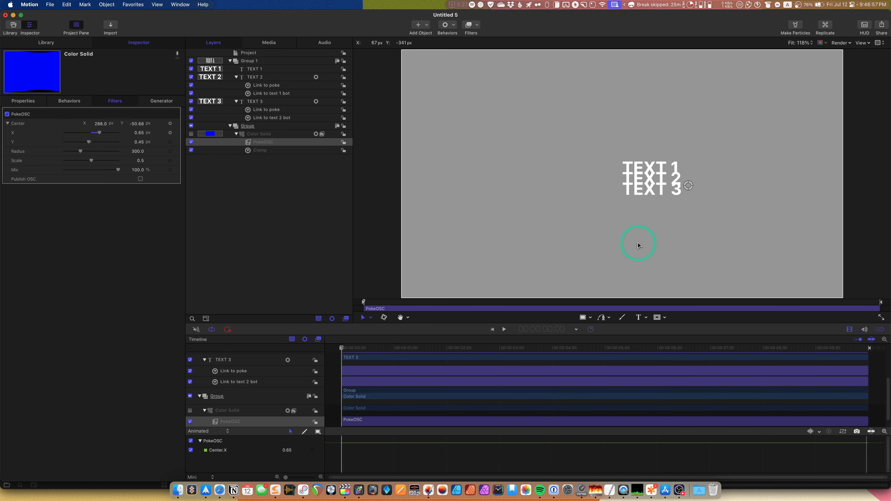
# Step: Undo the recent Scale changes on the Link to poke behaviors and the PokeOSC moves
pyautogui.press('super+z')
pyautogui.press('super+z')
pyautogui.press('super+z')
pyautogui.press('super+z')
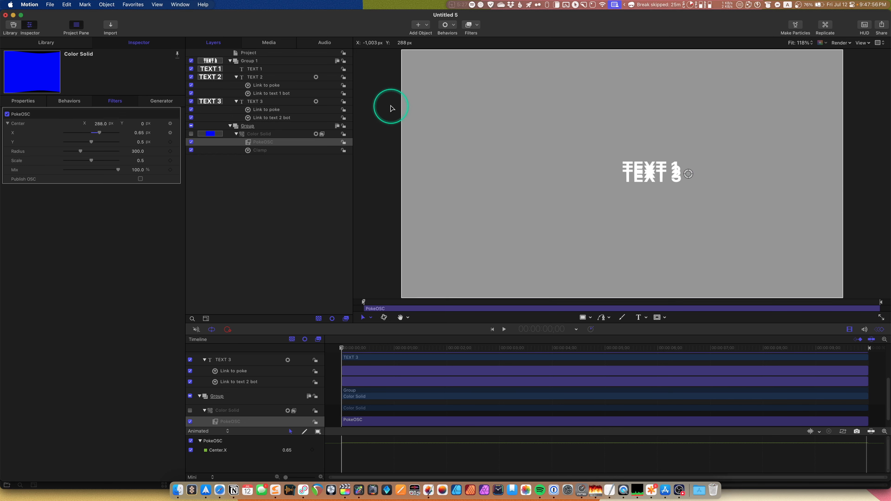
# Step: Set the Y offset of the Link to poke behaviors on TEXT 2 and TEXT 3 to -0.56
pyautogui.click(261, 86)
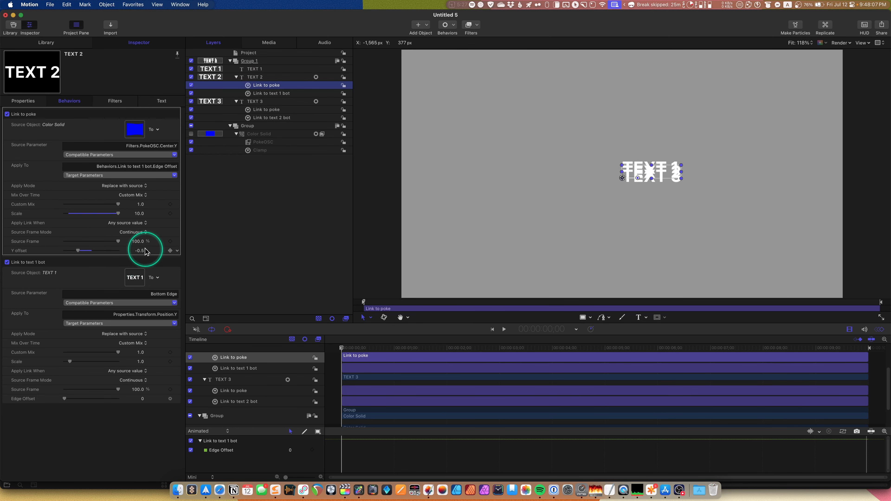
pyautogui.moveTo(141, 251); pyautogui.dragTo(143, 250)
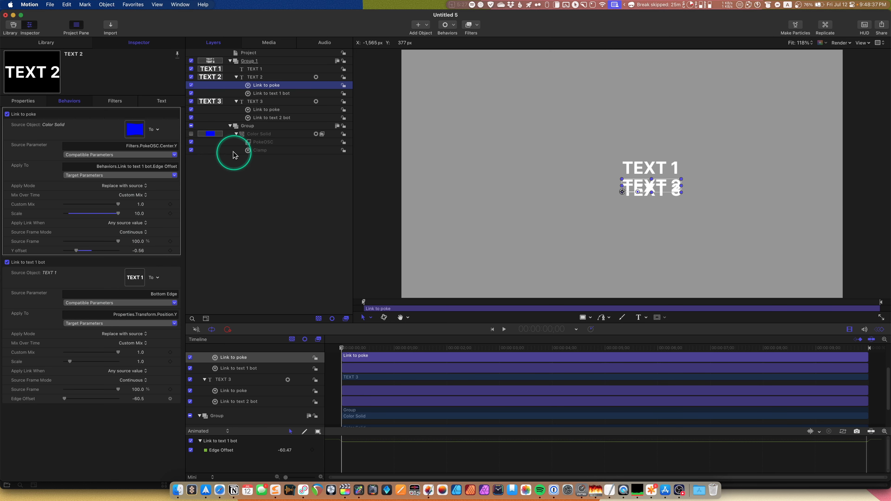
pyautogui.click(277, 111)
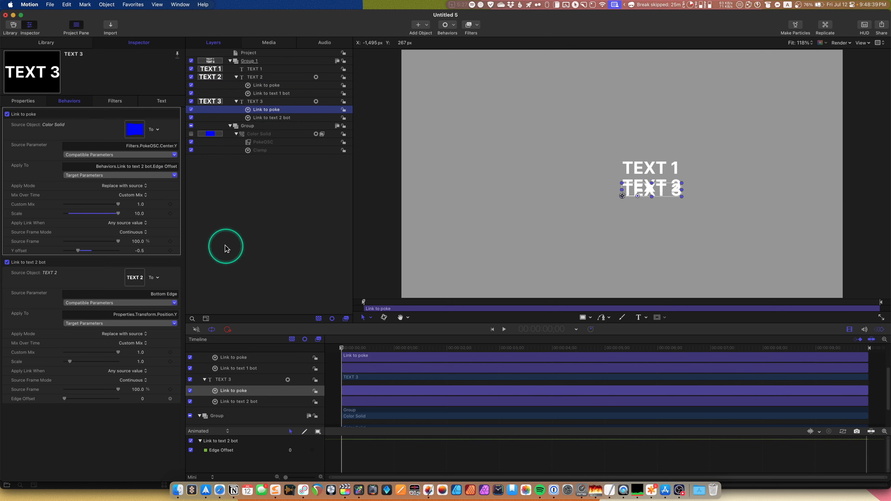
pyautogui.click(140, 251)
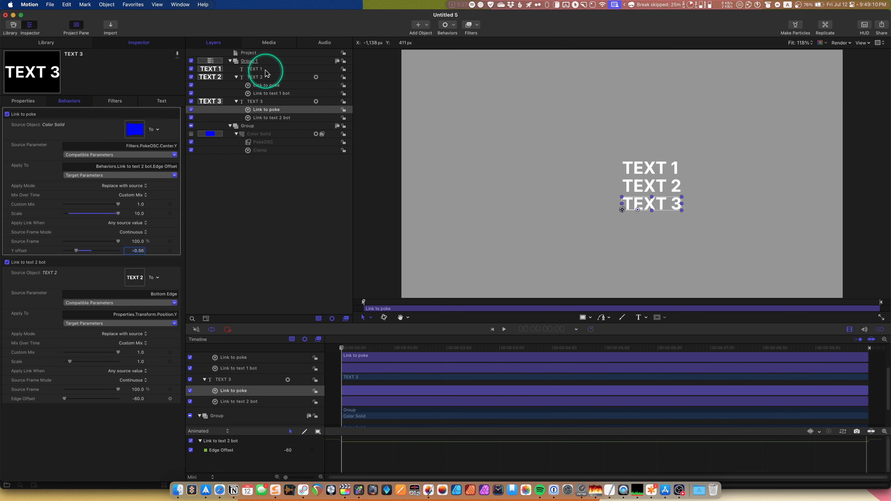
# Step: Add two extra lines reading TEXT below the existing line in the TEXT 2 layer
pyautogui.click(268, 77)
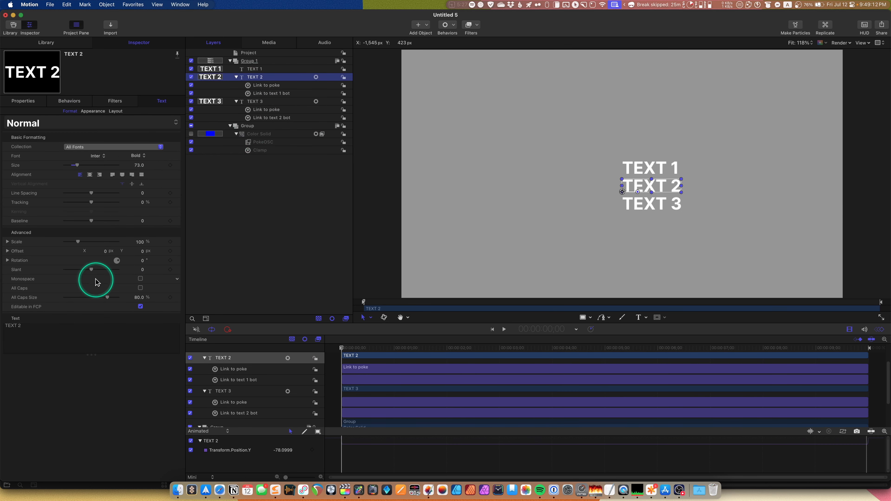
pyautogui.click(67, 335)
pyautogui.press('Return')
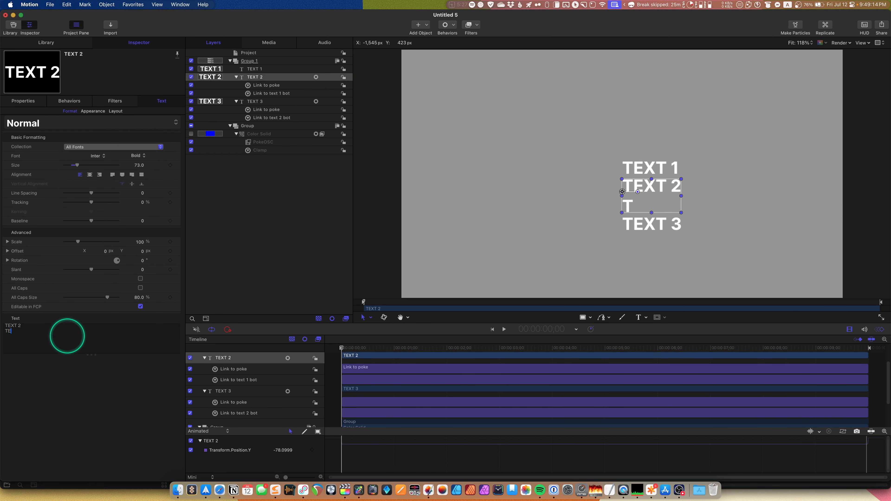
pyautogui.write('TEXT')
pyautogui.press('Return')
pyautogui.write('T')
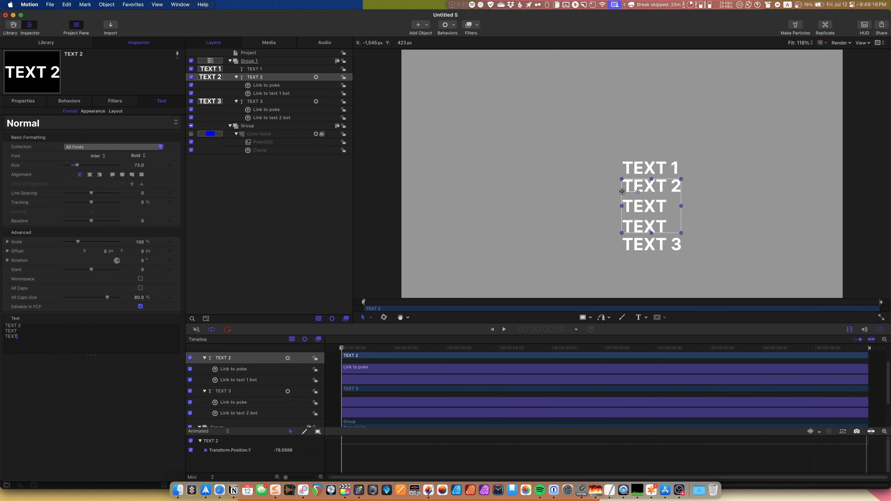
# Step: Test the spacing by moving the PokeOSC control down to a Center Y of about 0.44, and revert the move and the extra text lines
pyautogui.click(266, 142)
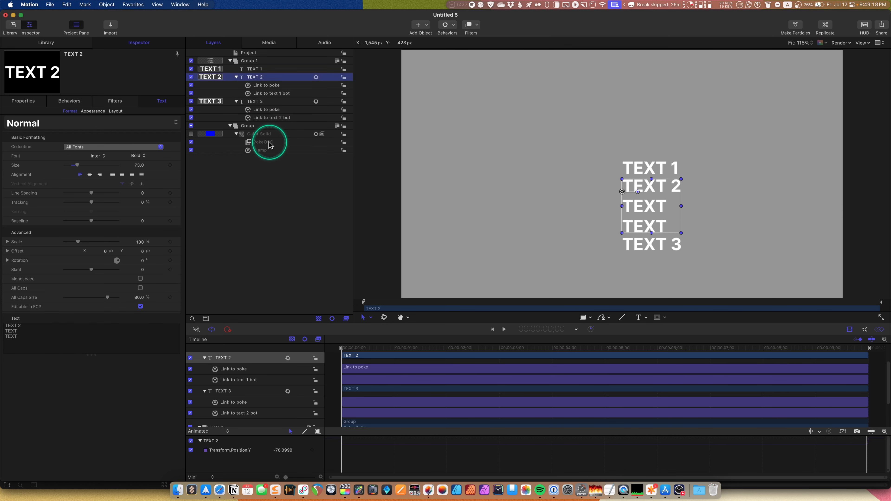
pyautogui.moveTo(686, 175)
pyautogui.mouseDown()
pyautogui.moveTo(687, 195)
pyautogui.moveTo(693, 171)
pyautogui.moveTo(691, 198)
pyautogui.moveTo(691, 189)
pyautogui.mouseUp()
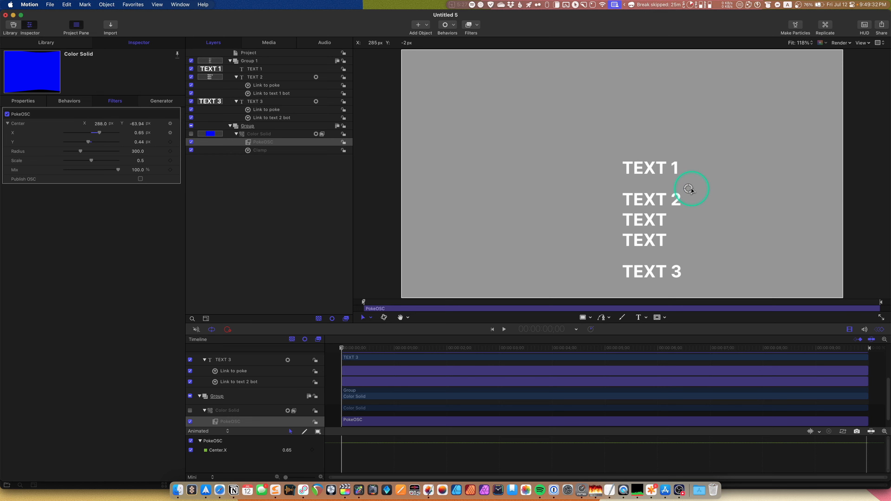
pyautogui.click(692, 191)
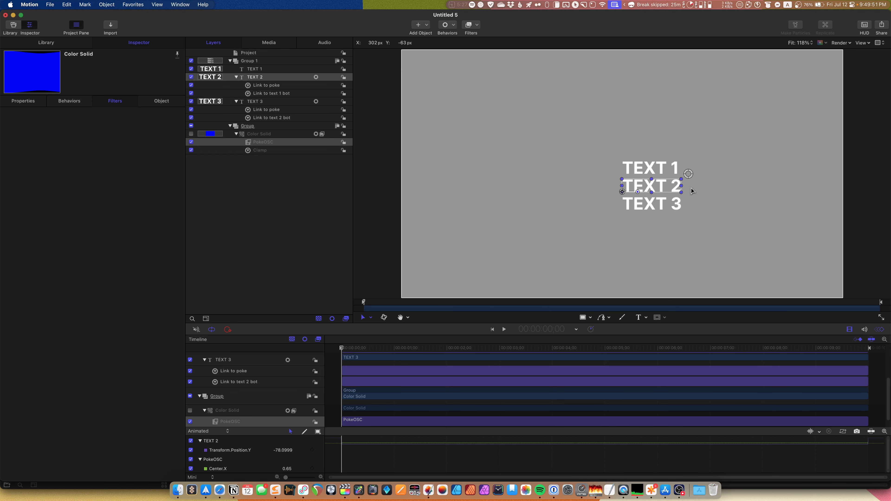
pyautogui.click(682, 197)
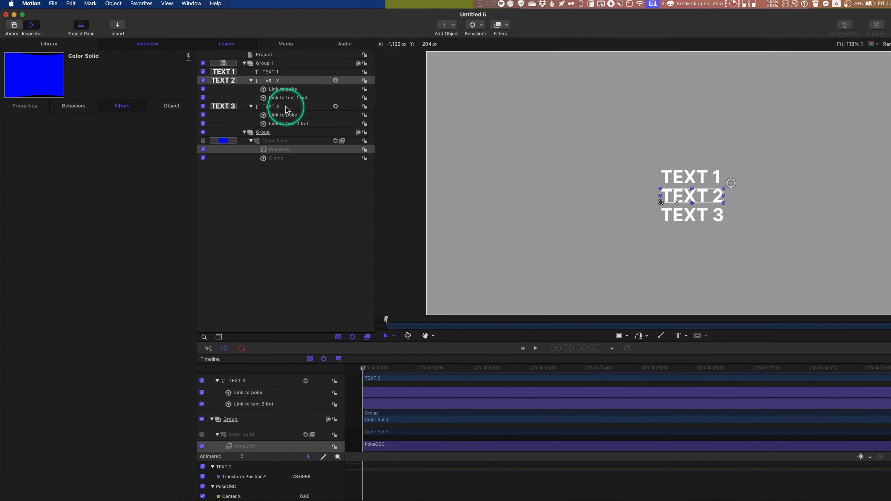
# Step: Duplicate the TEXT 3 layer, and change both the copy's layer name and its displayed text to TEXT 4
pyautogui.click(269, 101)
pyautogui.rightClick(471, 161)
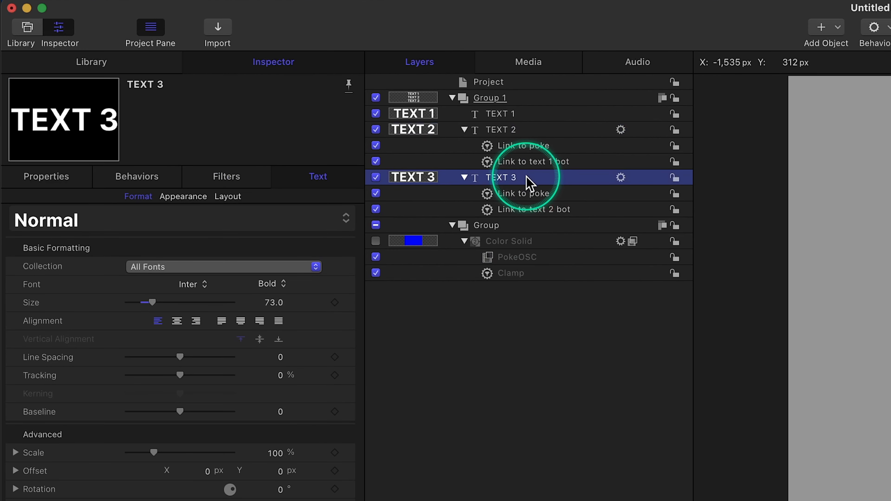
pyautogui.click(563, 234)
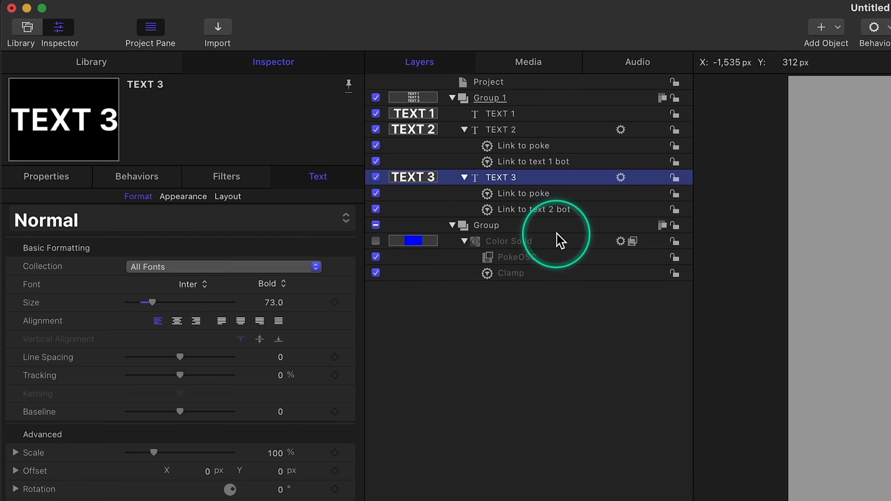
pyautogui.doubleClick(513, 176)
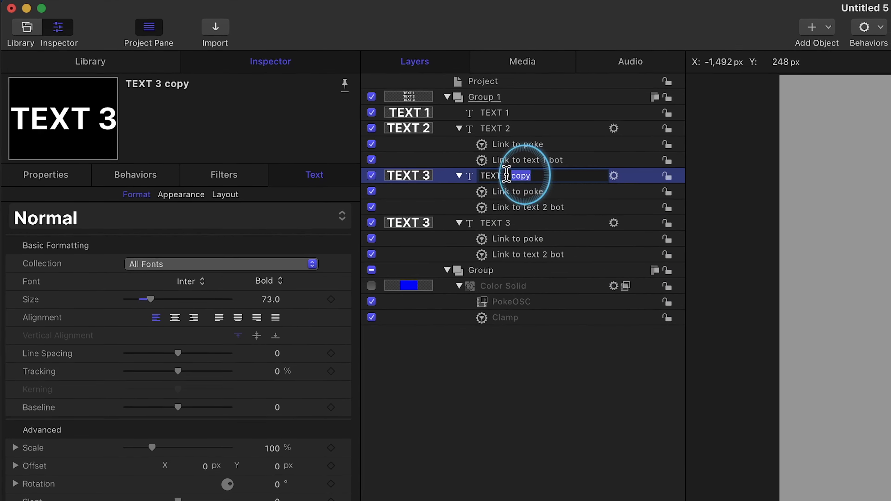
pyautogui.press('BackSpace')
pyautogui.press('BackSpace')
pyautogui.press('BackSpace')
pyautogui.write('4')
pyautogui.press('Return')
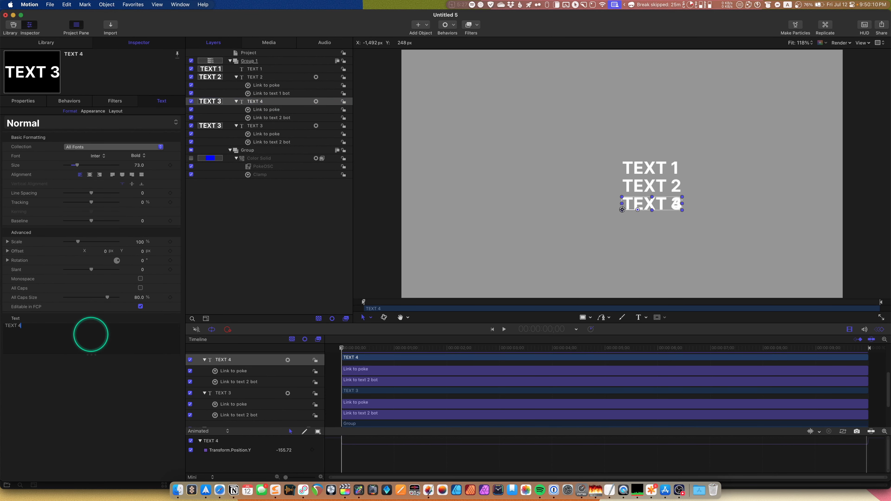
# Step: Place TEXT 3 above TEXT 4 in the layer order, and make TEXT 3 the source object of TEXT 4's Link to text 2 bot behavior
pyautogui.click(275, 245)
pyautogui.moveTo(258, 125); pyautogui.dragTo(238, 99)
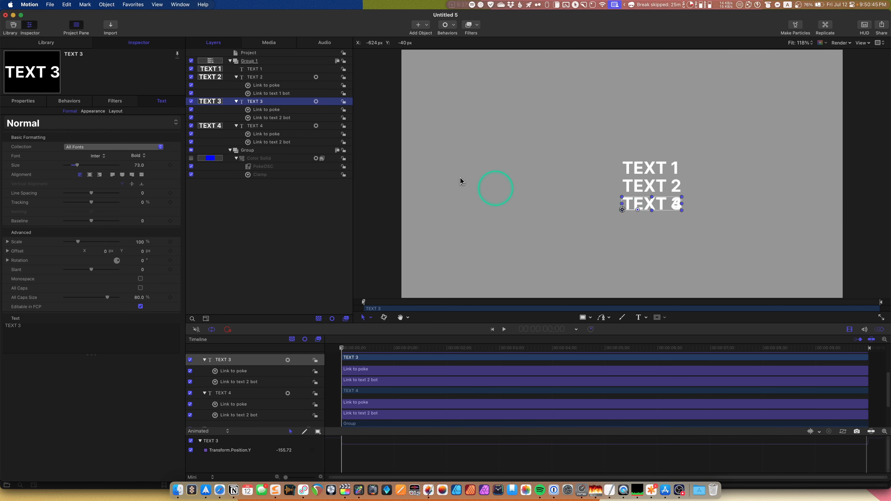
pyautogui.click(272, 146)
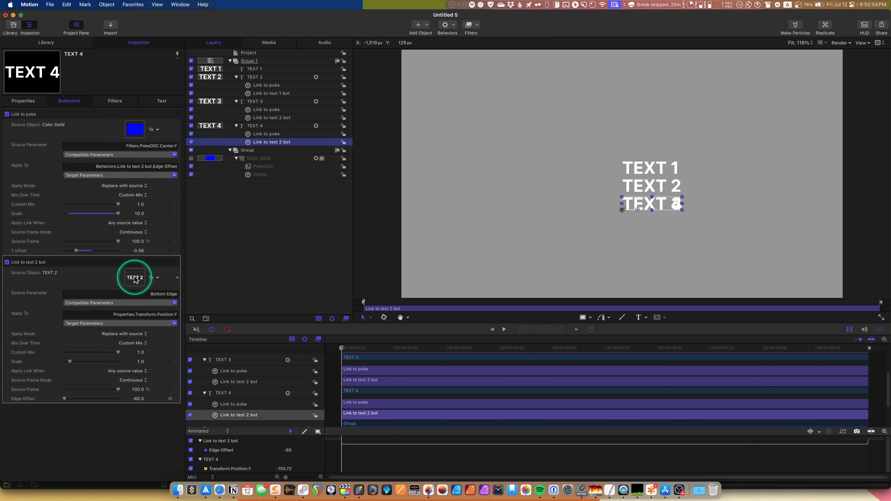
pyautogui.moveTo(219, 100); pyautogui.dragTo(134, 279)
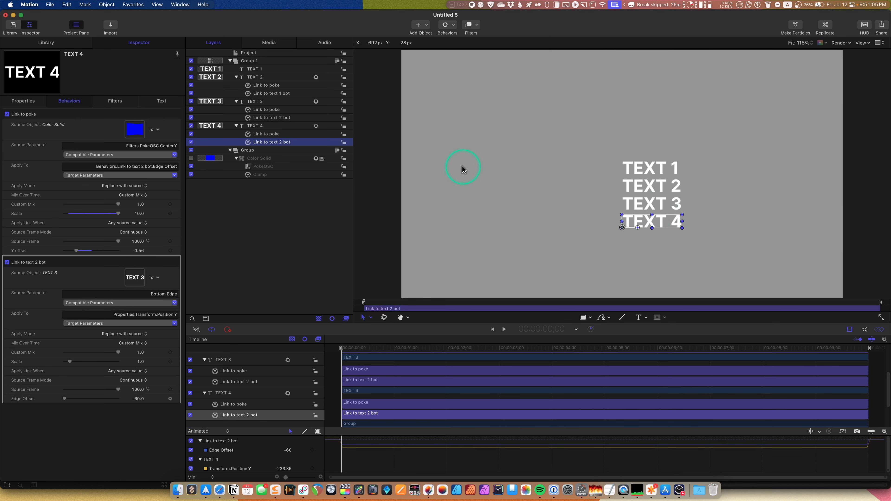
# Step: Move the PokeOSC control down to a Center Y of about 0.46, and check the Link to poke settings of TEXT 4 and TEXT 3
pyautogui.click(257, 167)
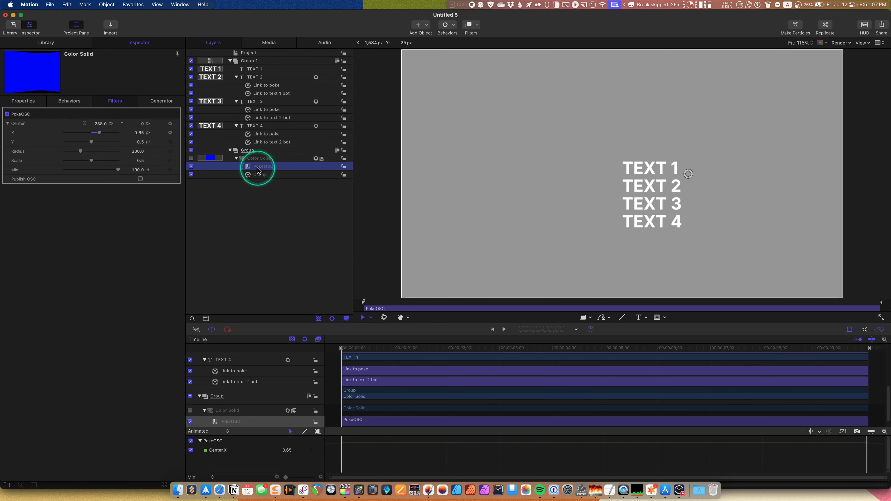
pyautogui.moveTo(690, 175); pyautogui.dragTo(686, 183)
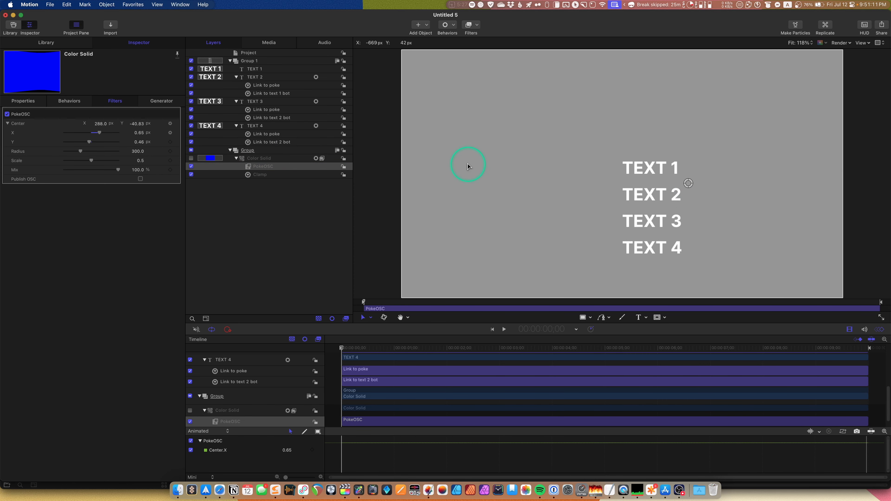
pyautogui.click(266, 134)
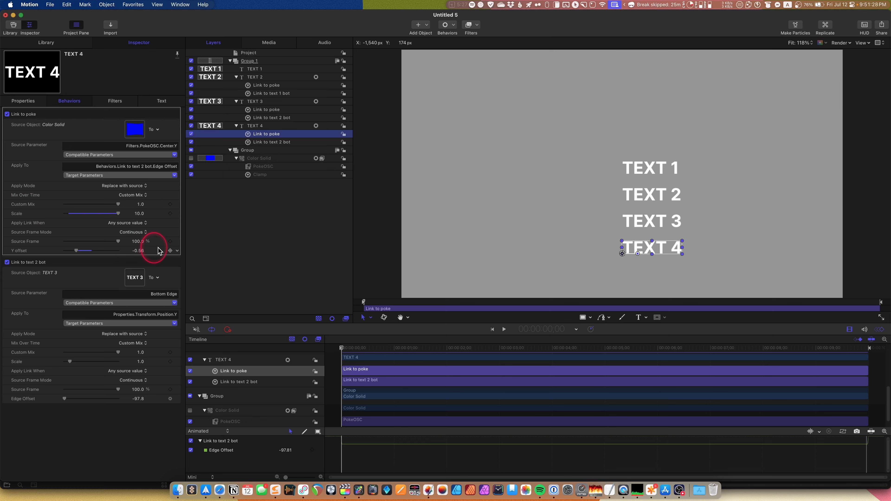
pyautogui.click(140, 251)
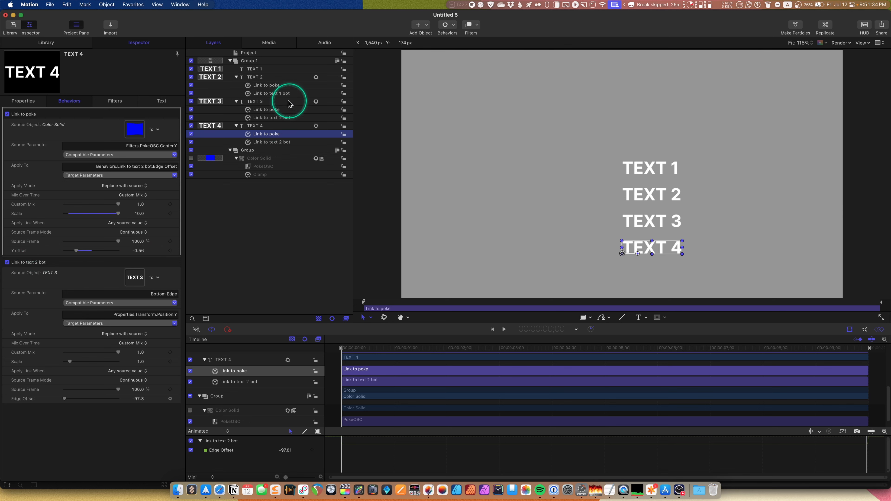
pyautogui.click(284, 109)
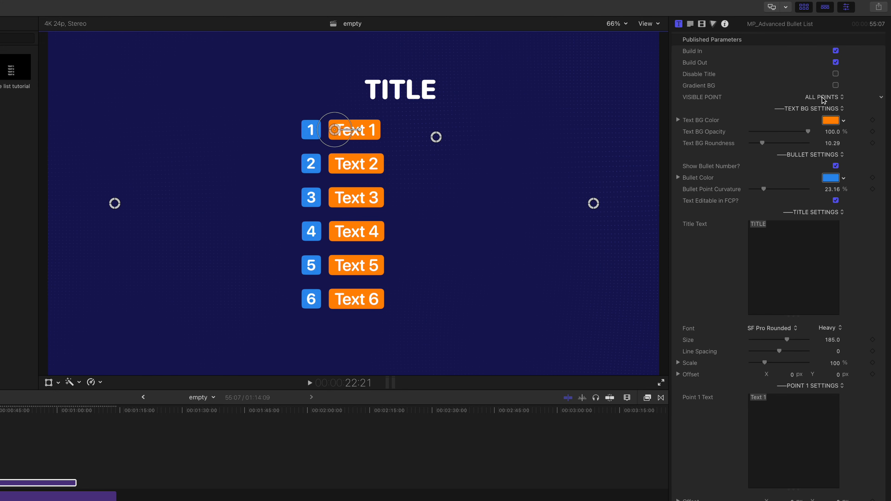
# Step: In Final Cut Pro, try the bullet list title's VISIBLE POINT option with 3-POINT LIST and 5-POINT LIST
pyautogui.click(822, 98)
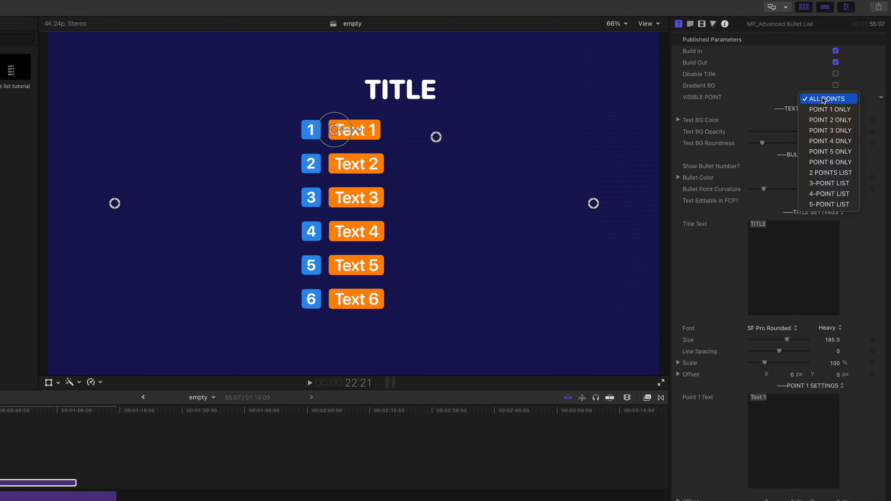
pyautogui.click(830, 183)
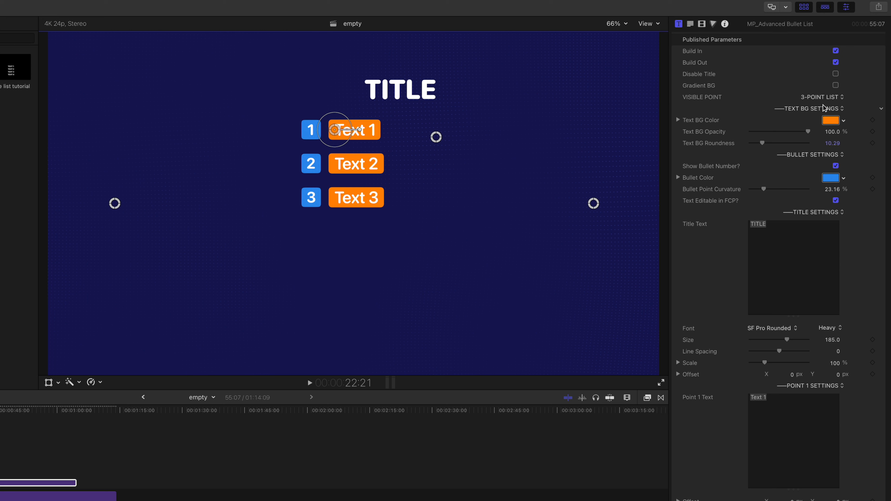
pyautogui.click(824, 98)
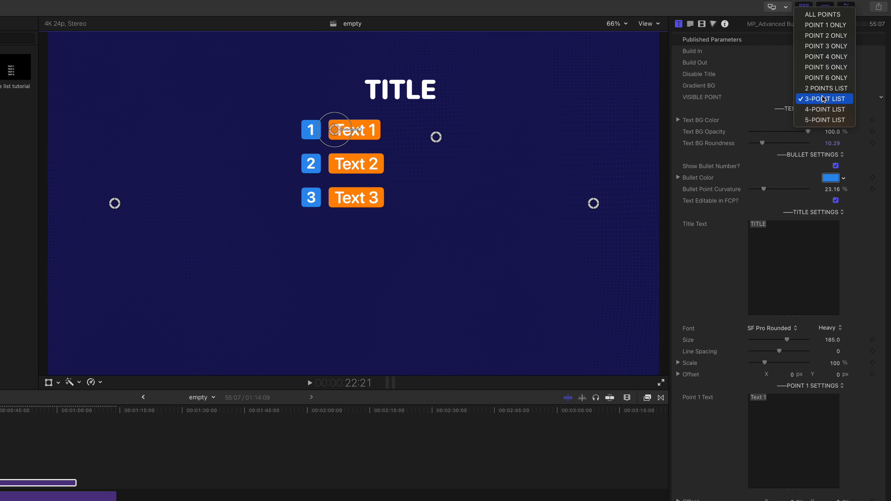
pyautogui.click(826, 120)
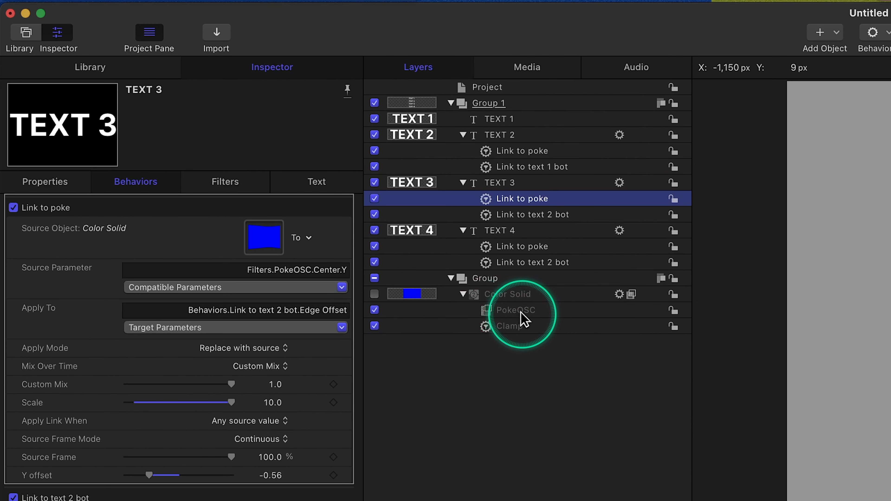
# Step: Enable Publish OSC on the PokeOSC filter, and save the title template as Simple list tutorial in the Motion Potion Tutorials category
pyautogui.click(523, 315)
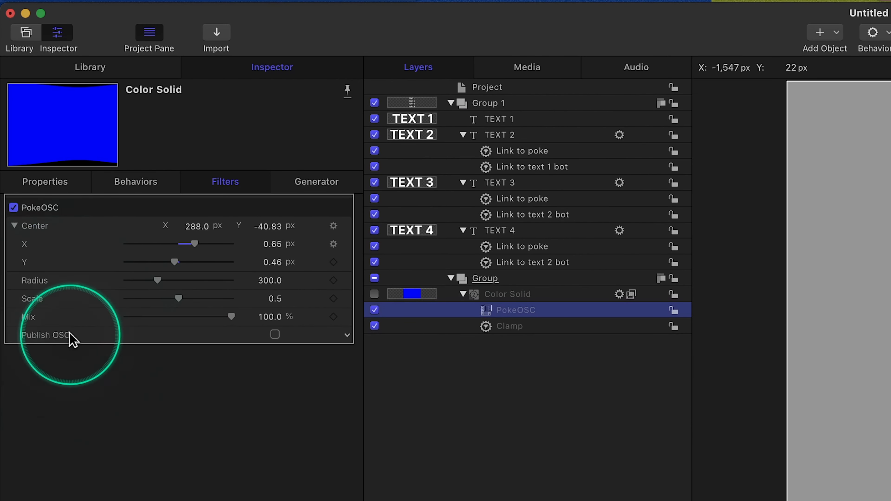
pyautogui.click(275, 334)
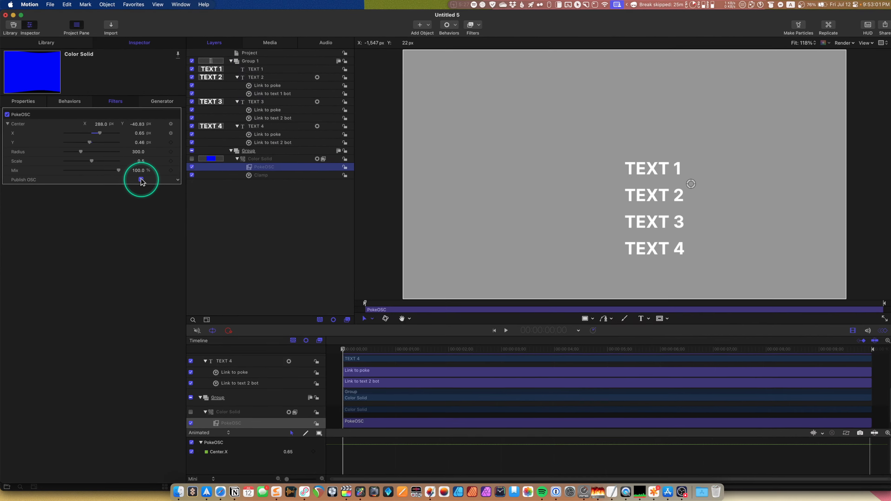
pyautogui.click(48, 4)
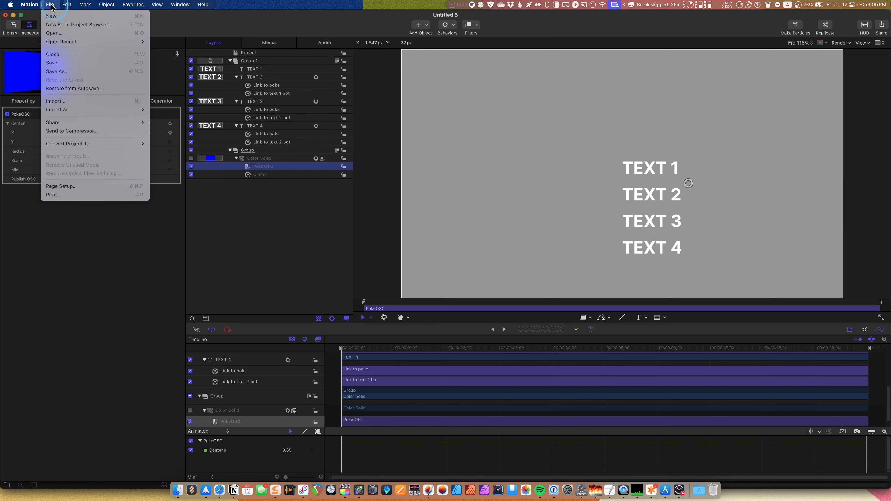
pyautogui.click(62, 64)
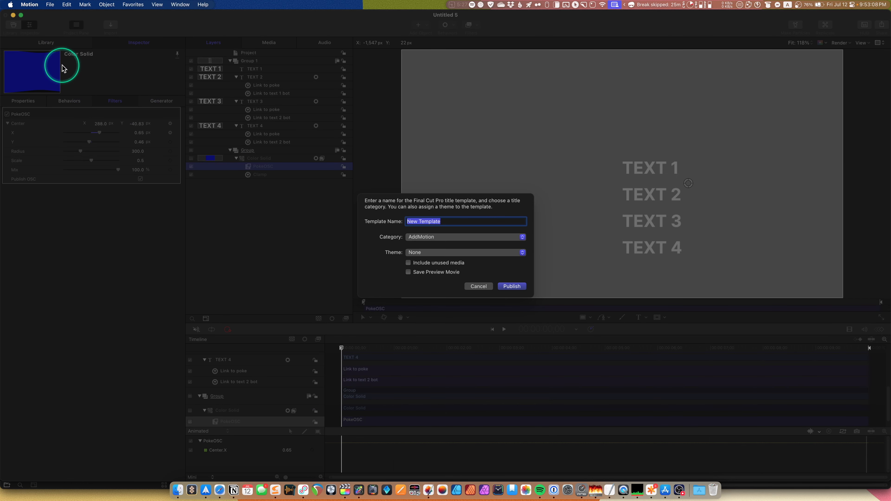
pyautogui.write('Simple list tutorial')
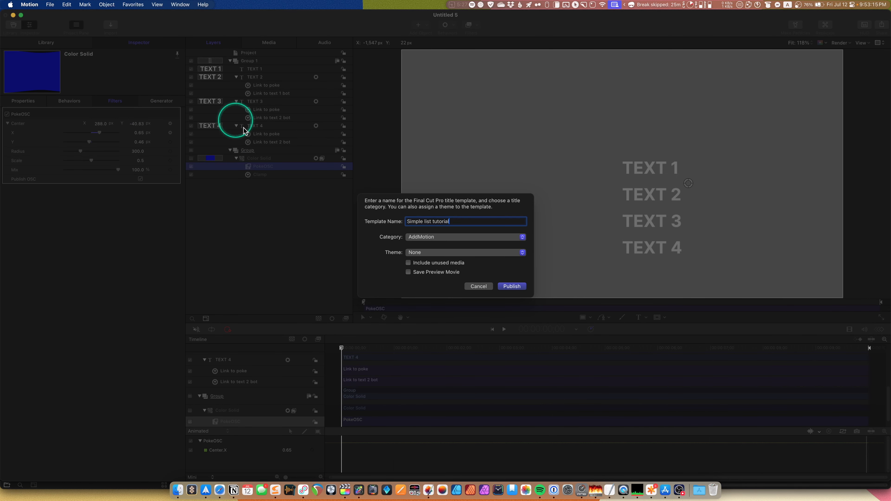
pyautogui.click(447, 238)
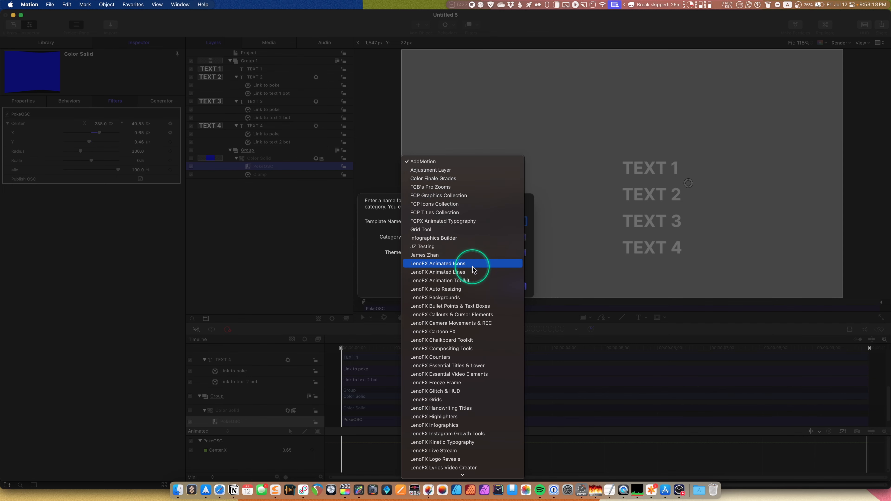
pyautogui.scroll(-10, 475, 270)
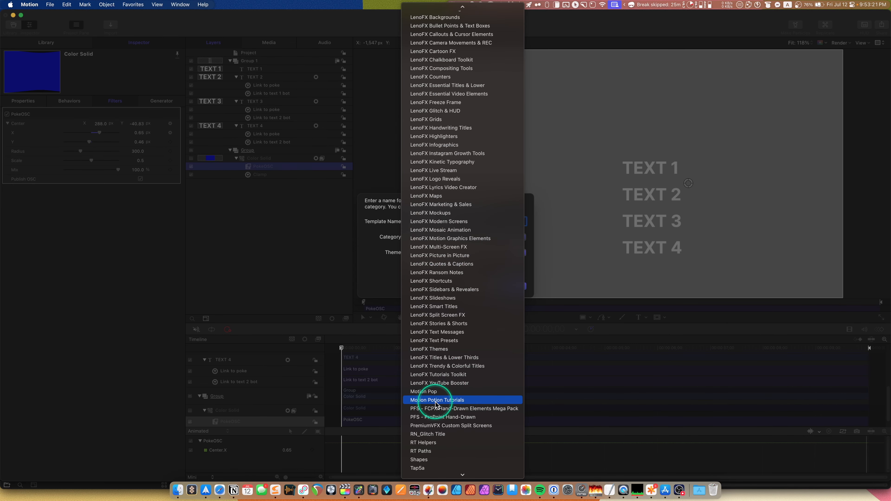
pyautogui.click(456, 401)
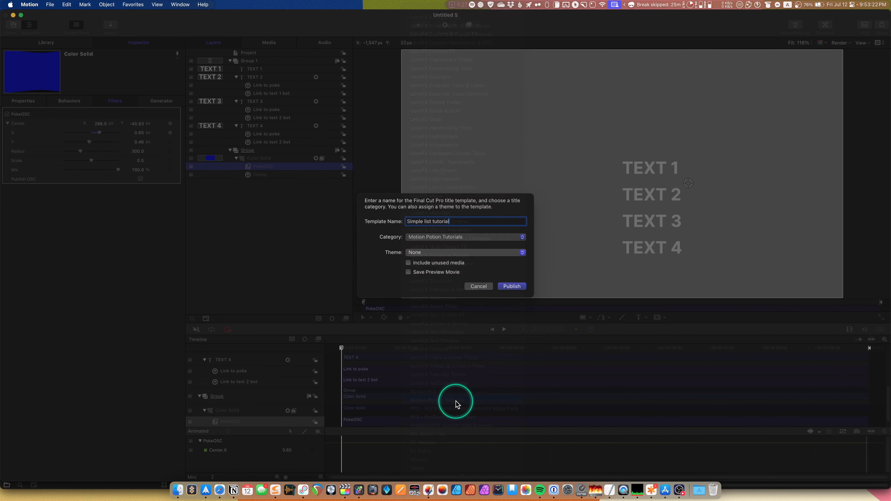
pyautogui.click(511, 287)
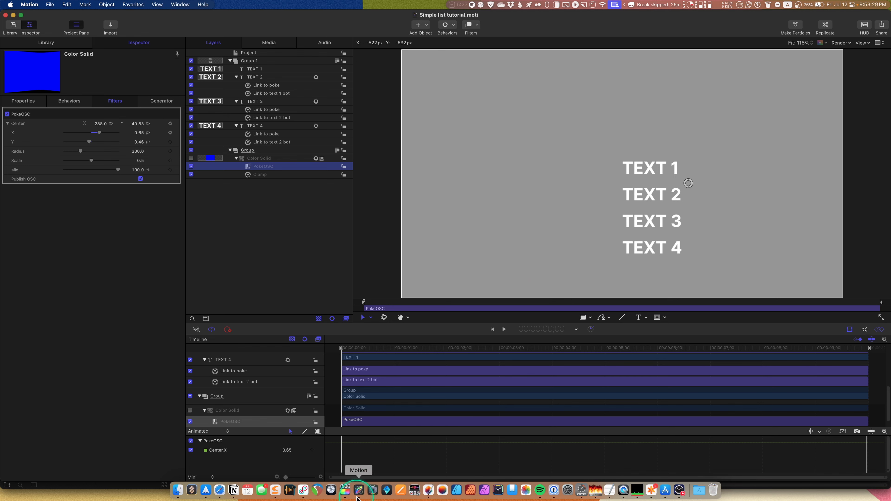
# Step: In Final Cut Pro, replace the timeline's existing clips with the Simple list tutorial title and place the playhead at about 3:23
pyautogui.click(345, 491)
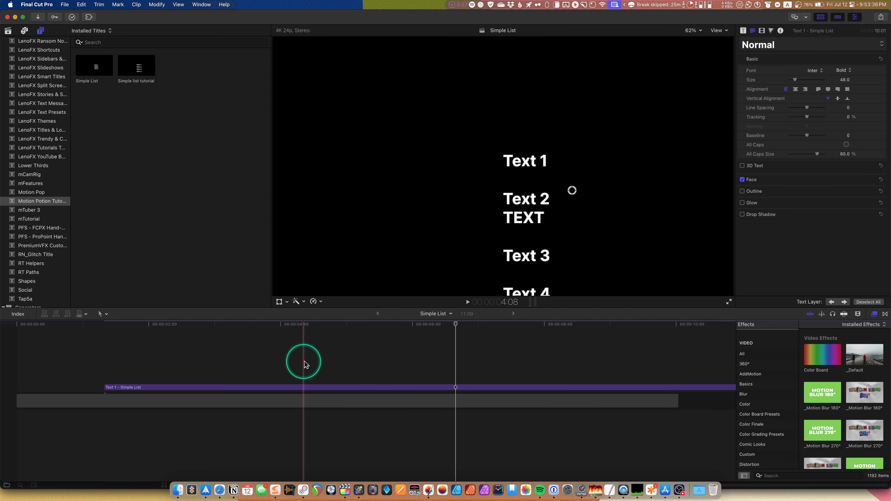
pyautogui.click(356, 414)
pyautogui.press('Delete')
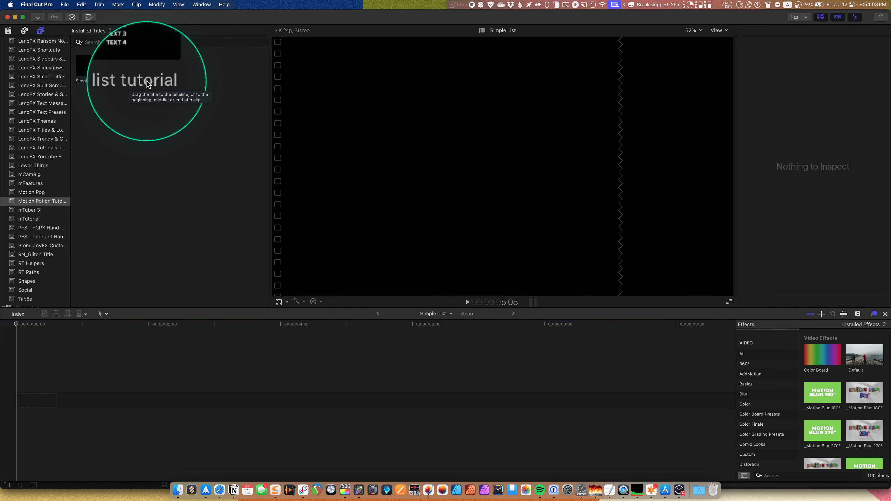
pyautogui.moveTo(127, 65); pyautogui.dragTo(133, 404)
pyautogui.press('super+4')
pyautogui.click(279, 327)
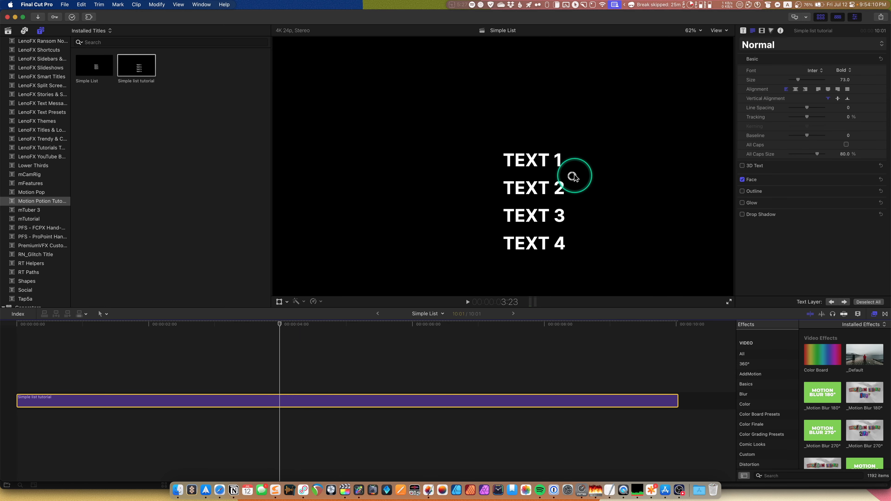
# Step: Widen the list spacing with the on-screen control, add a second line reading TEXT under TEXT 2, and tighten the spacing again
pyautogui.moveTo(574, 178)
pyautogui.mouseDown()
pyautogui.moveTo(572, 197)
pyautogui.moveTo(571, 168)
pyautogui.moveTo(573, 181)
pyautogui.mouseUp()
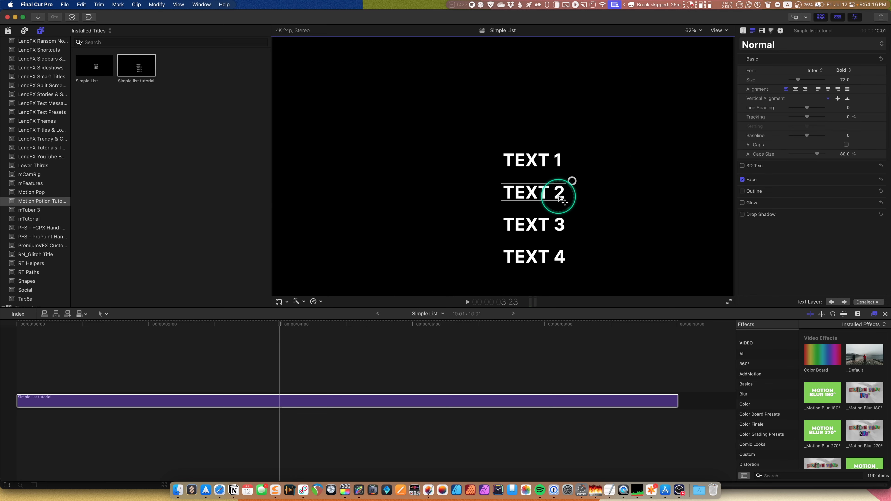
pyautogui.doubleClick(559, 196)
pyautogui.press('Return')
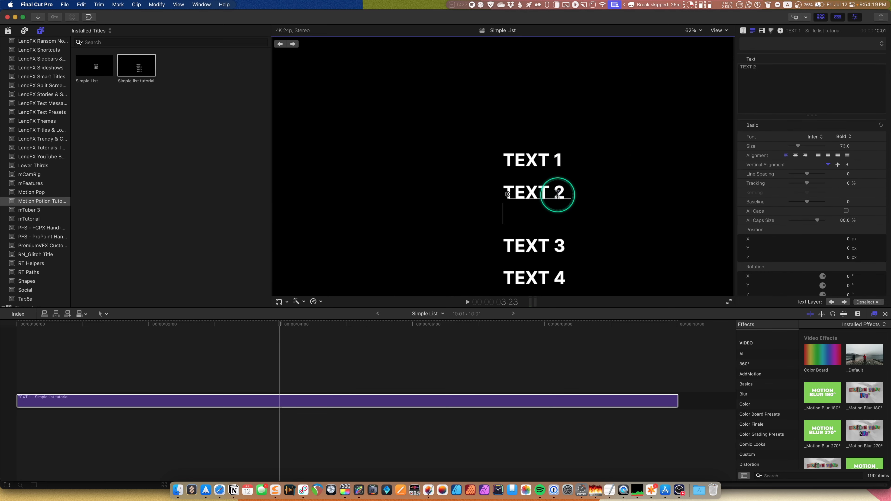
pyautogui.write('TEXT')
pyautogui.moveTo(575, 178)
pyautogui.mouseDown()
pyautogui.moveTo(575, 191)
pyautogui.moveTo(571, 176)
pyautogui.mouseUp()
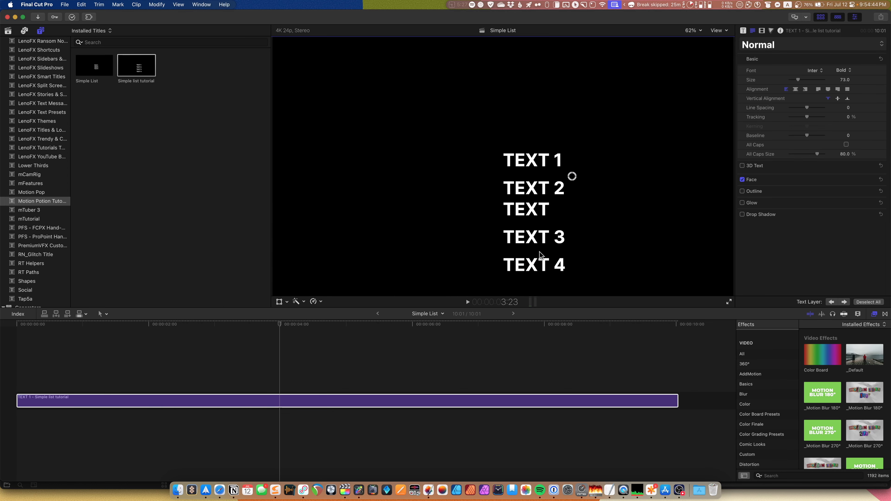